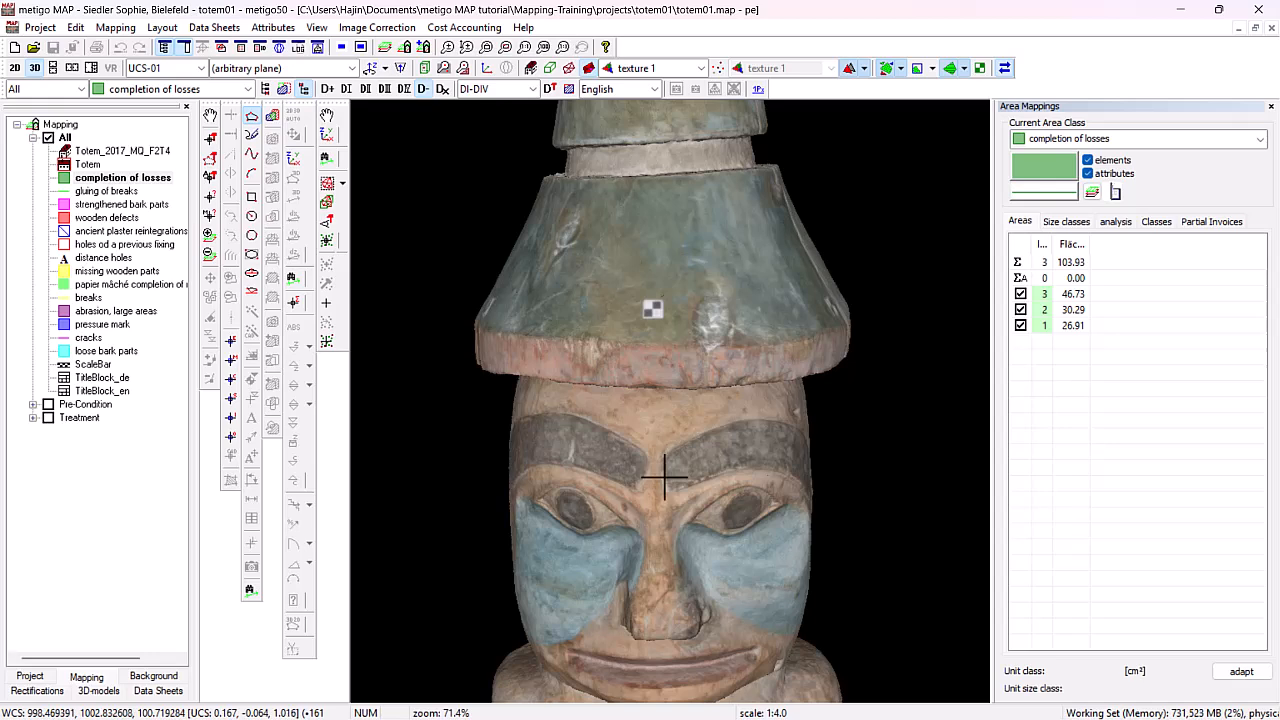
- Switch from the 3D model to the 2D display of the totem views
{"action": "middle_click_drag", "start_coordinate": [664, 480], "coordinate": [664, 325]}
{"action": "scroll", "coordinate": [664, 325], "scroll_direction": "down", "scroll_amount": 3}
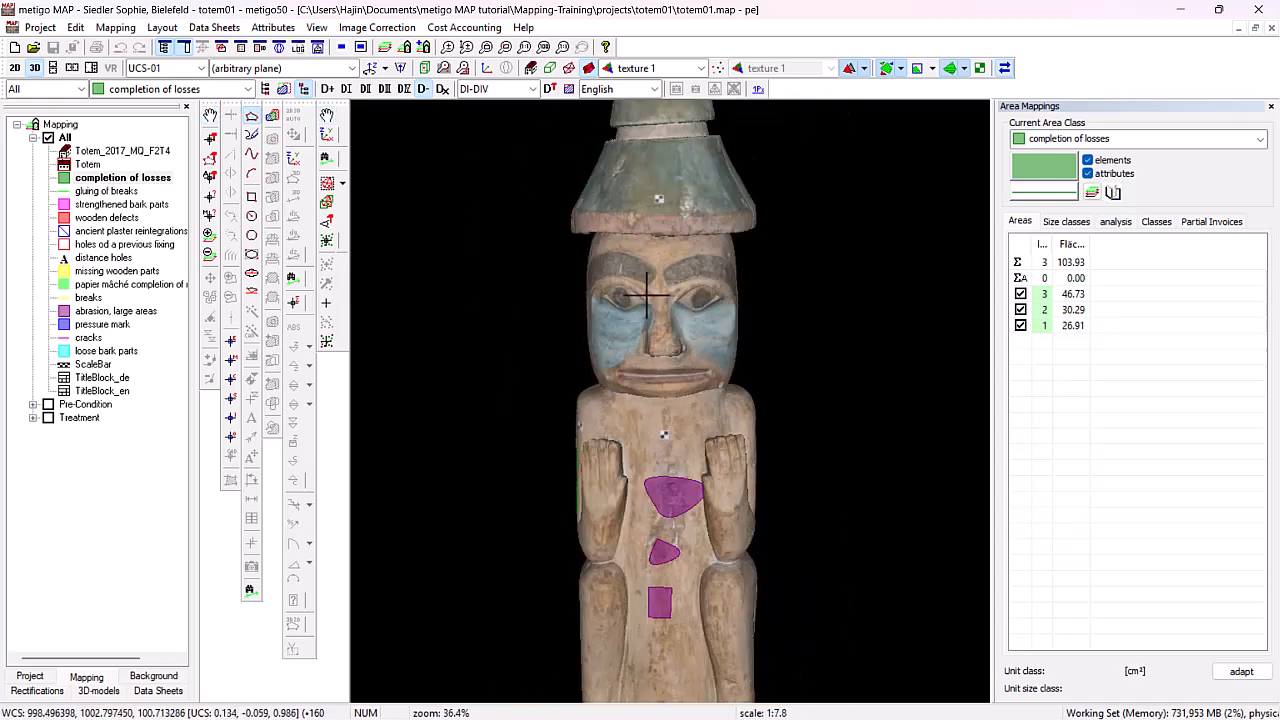
{"action": "left_click", "coordinate": [15, 68]}
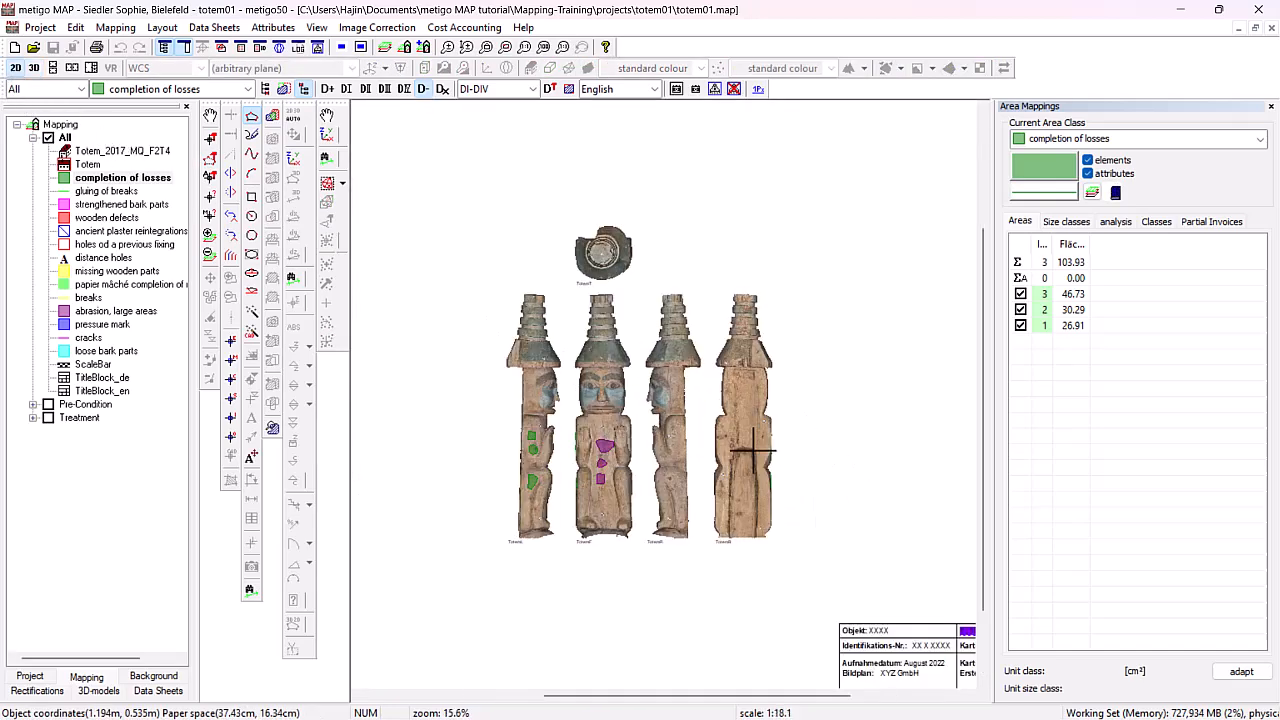
{"action": "scroll", "coordinate": [752, 452], "scroll_direction": "up", "scroll_amount": 2}
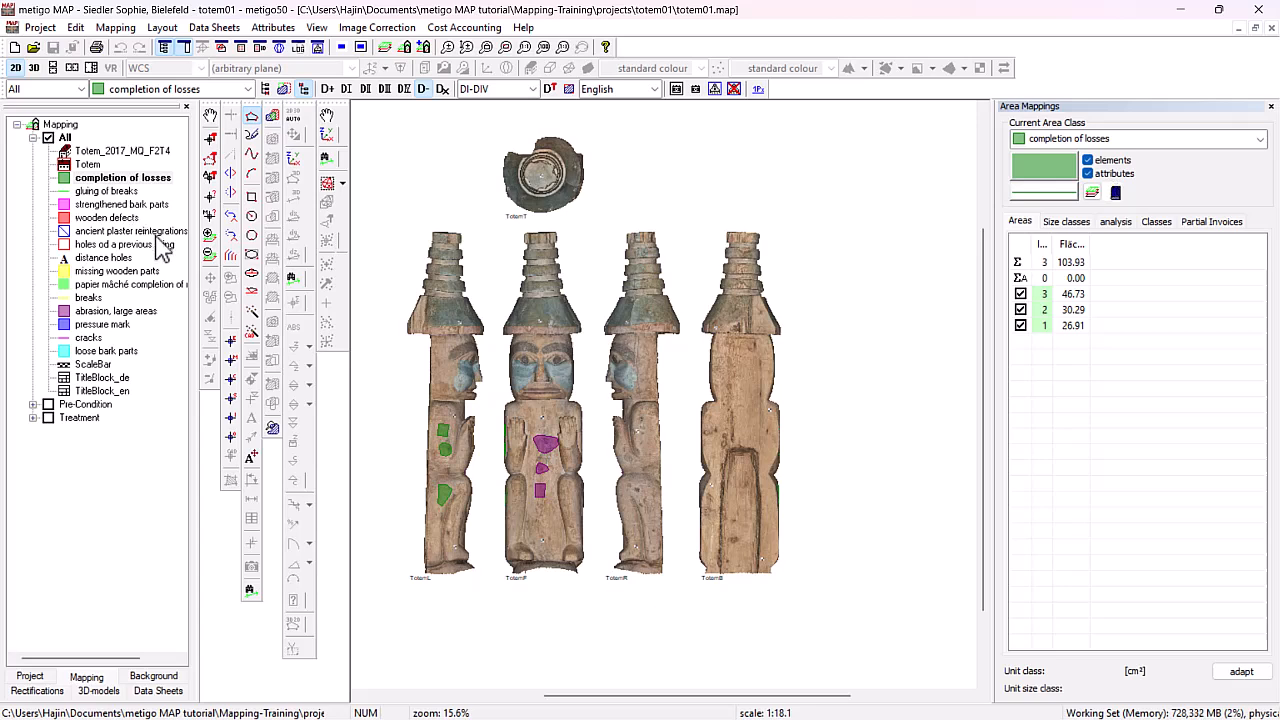
- Display the Pre-Condition and Treatment mapping groups in turn and return to the All group
{"action": "left_click", "coordinate": [81, 90]}
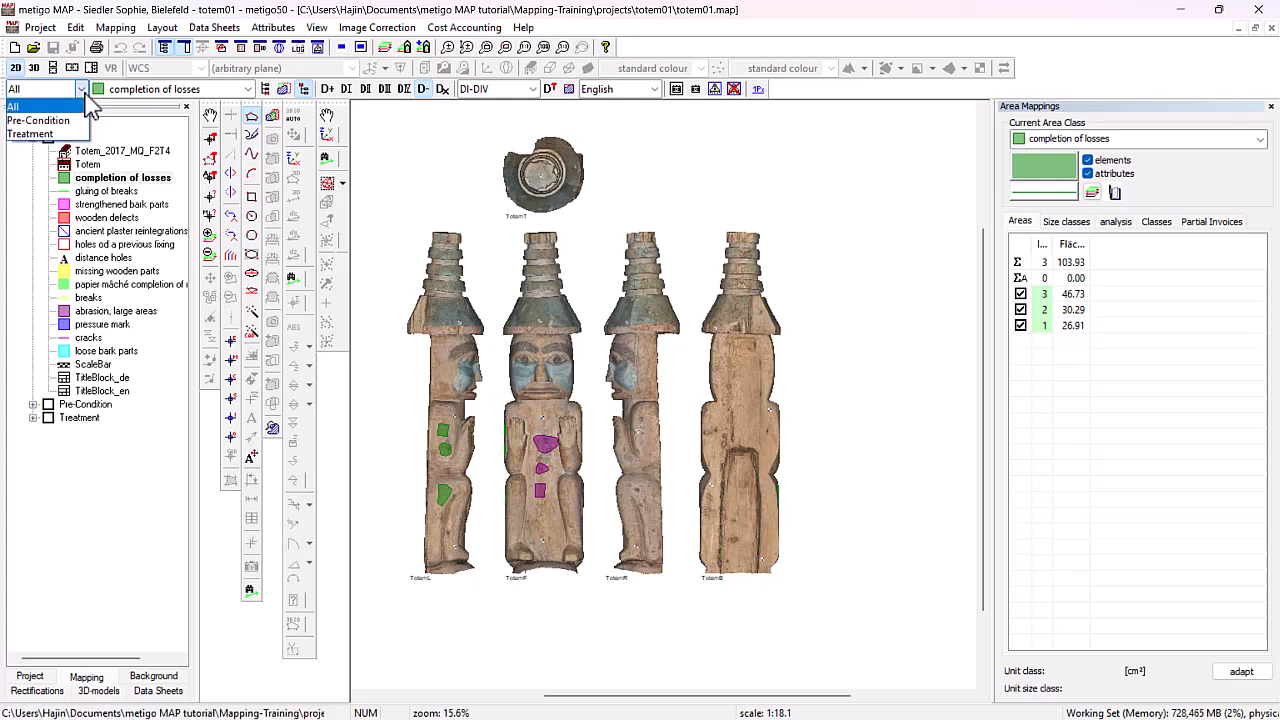
{"action": "left_click", "coordinate": [72, 120]}
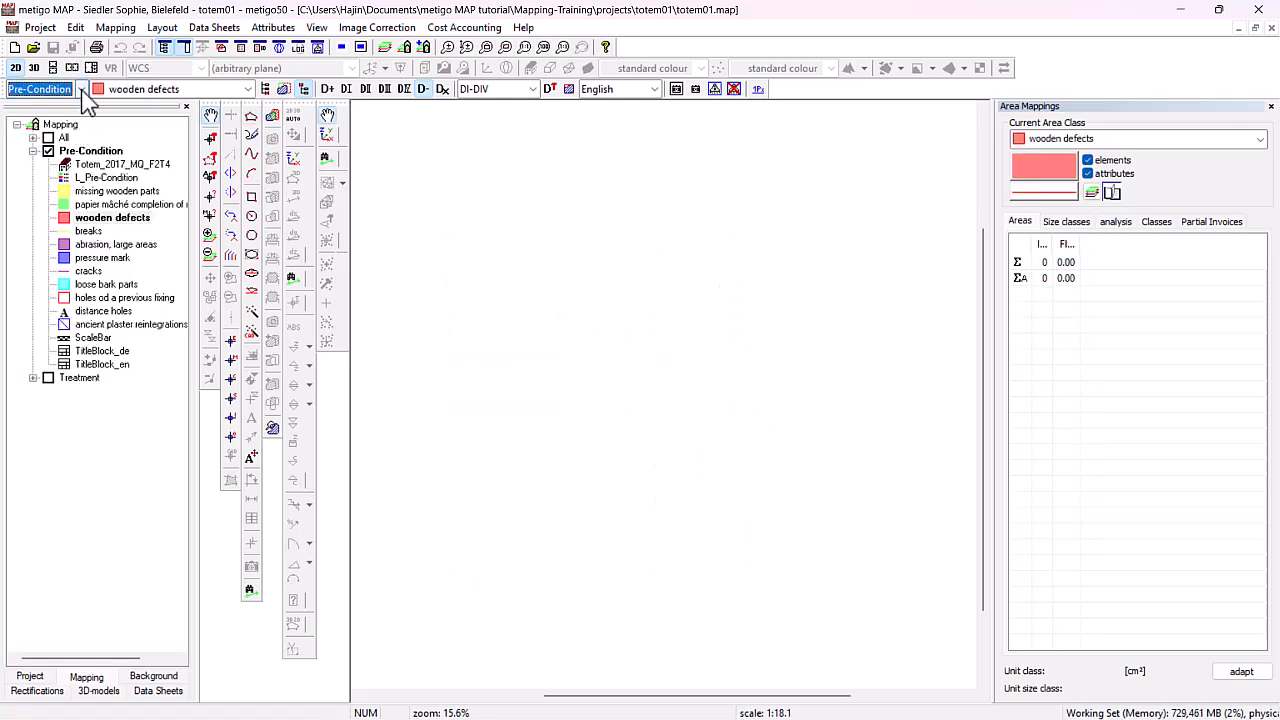
{"action": "left_click", "coordinate": [81, 90]}
{"action": "left_click", "coordinate": [57, 133]}
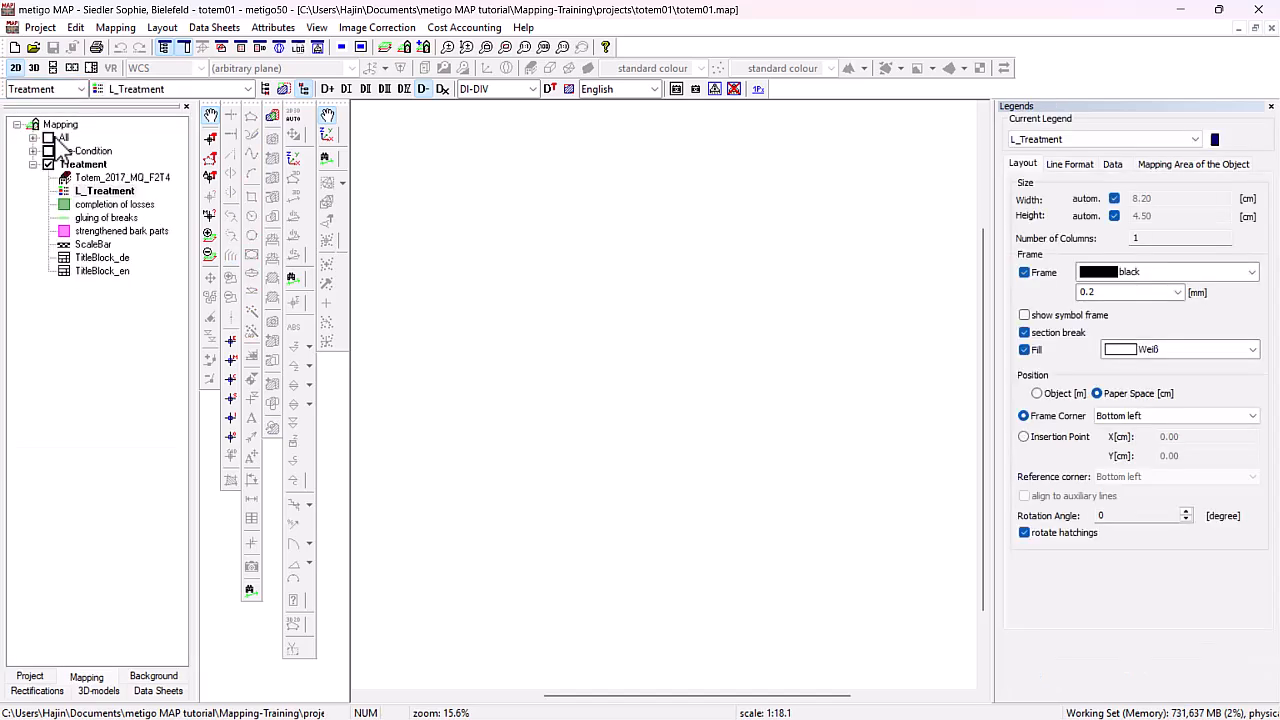
{"action": "left_click", "coordinate": [81, 90]}
{"action": "left_click", "coordinate": [30, 105]}
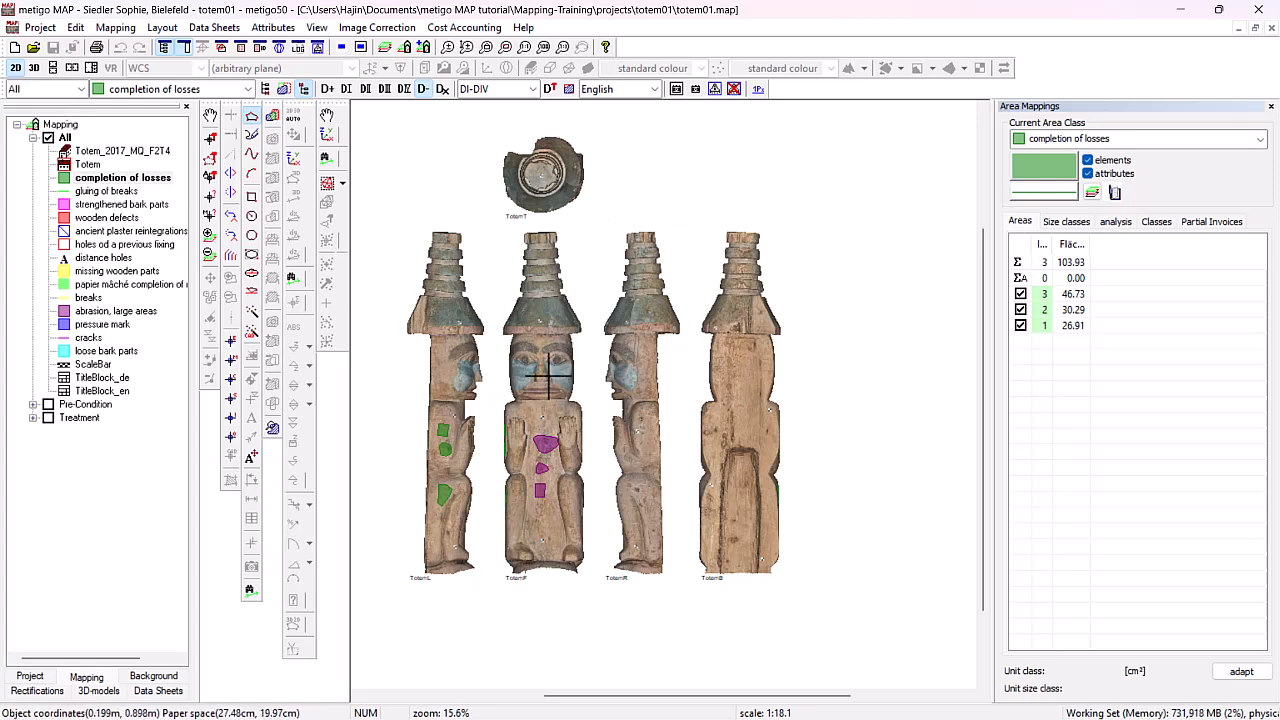
- In Group Management, assign the Totem model views mapping base to the Pre-Condition group
{"action": "left_click", "coordinate": [406, 50]}
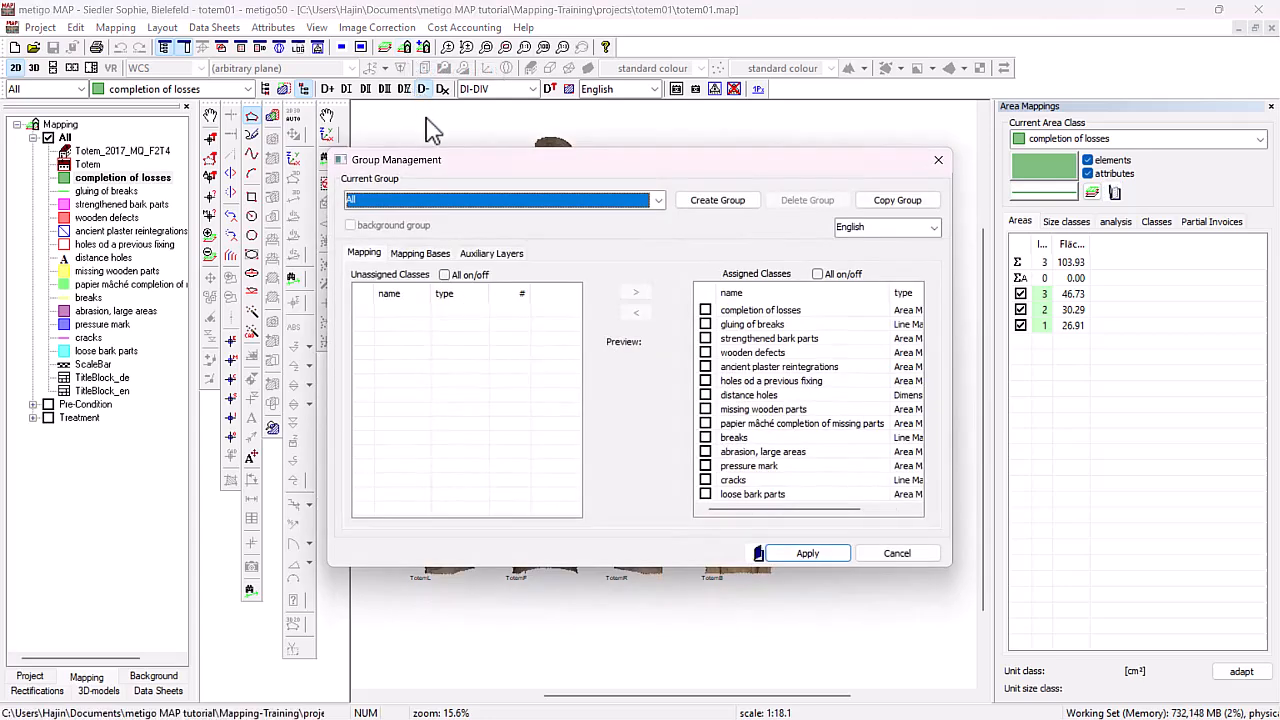
{"action": "left_click", "coordinate": [465, 200]}
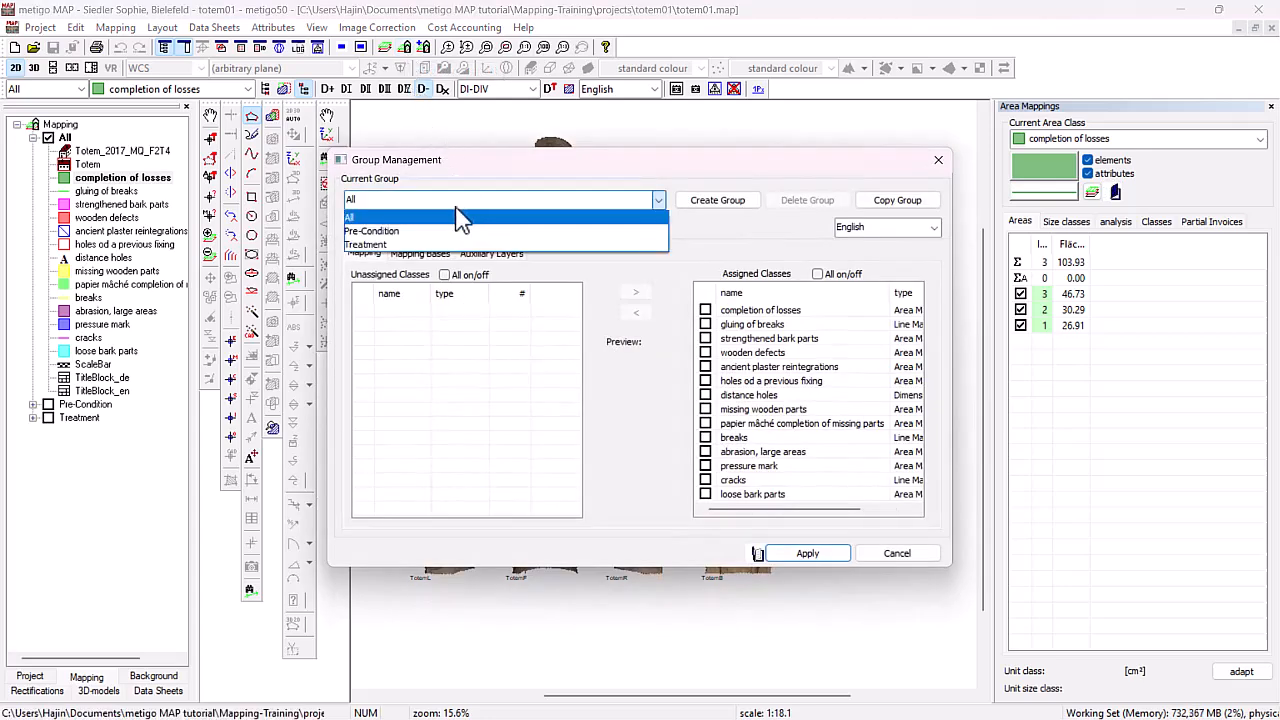
{"action": "left_click", "coordinate": [436, 231]}
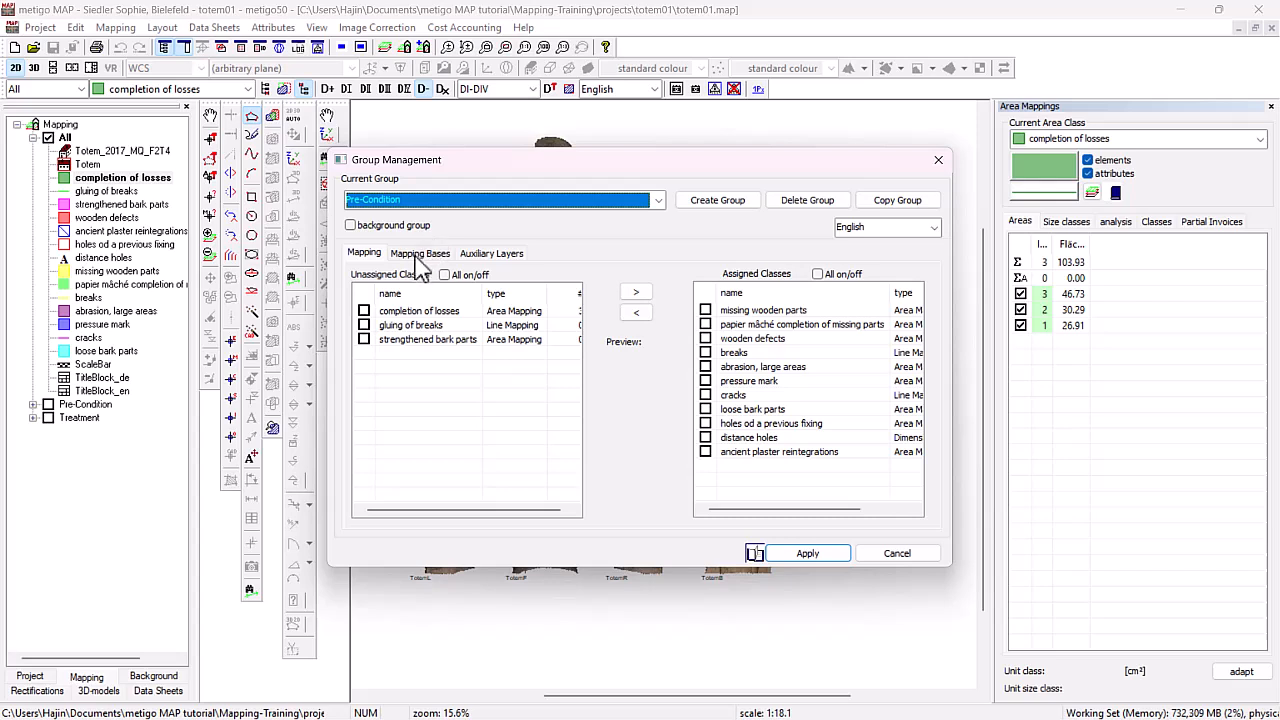
{"action": "left_click", "coordinate": [419, 254]}
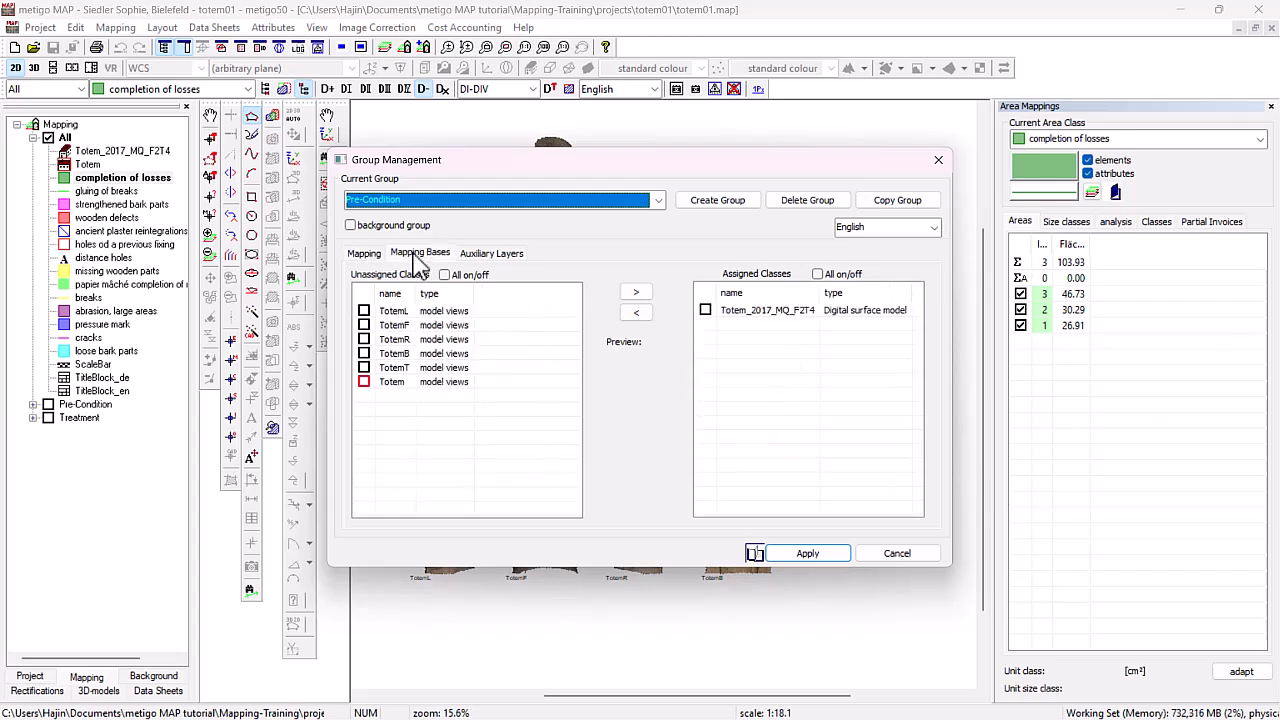
{"action": "left_click", "coordinate": [364, 383]}
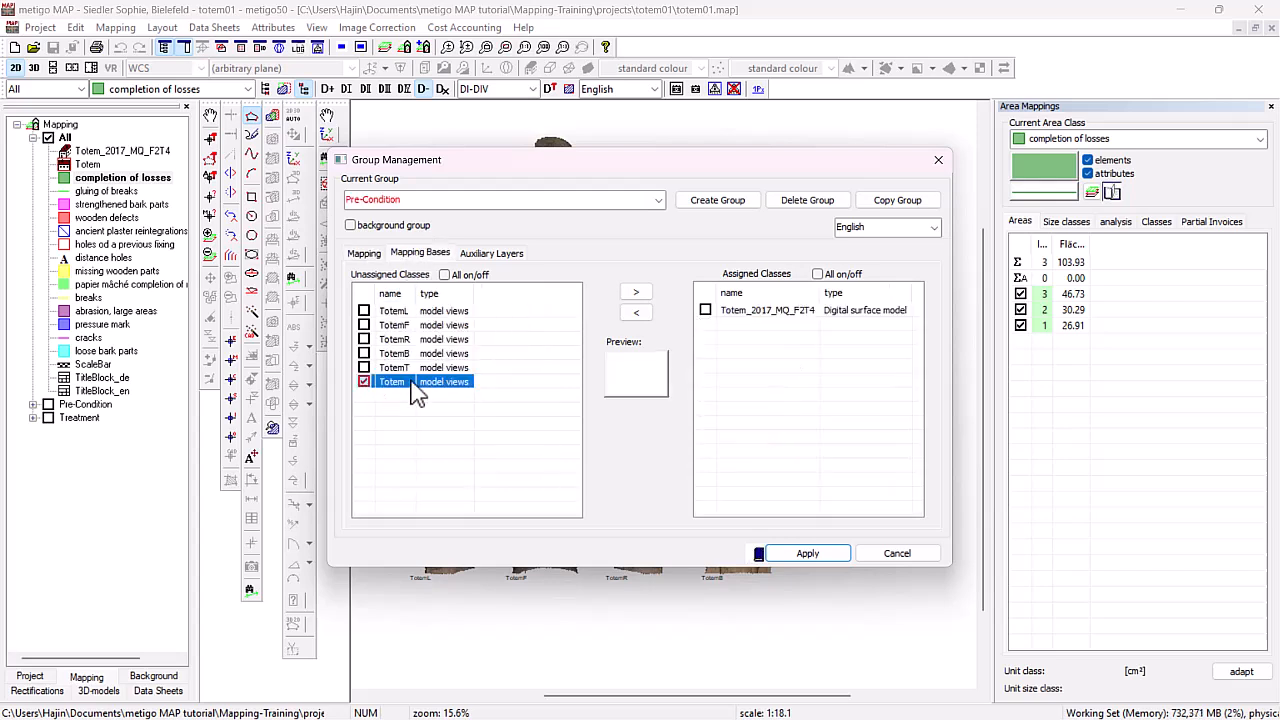
{"action": "left_click", "coordinate": [636, 292]}
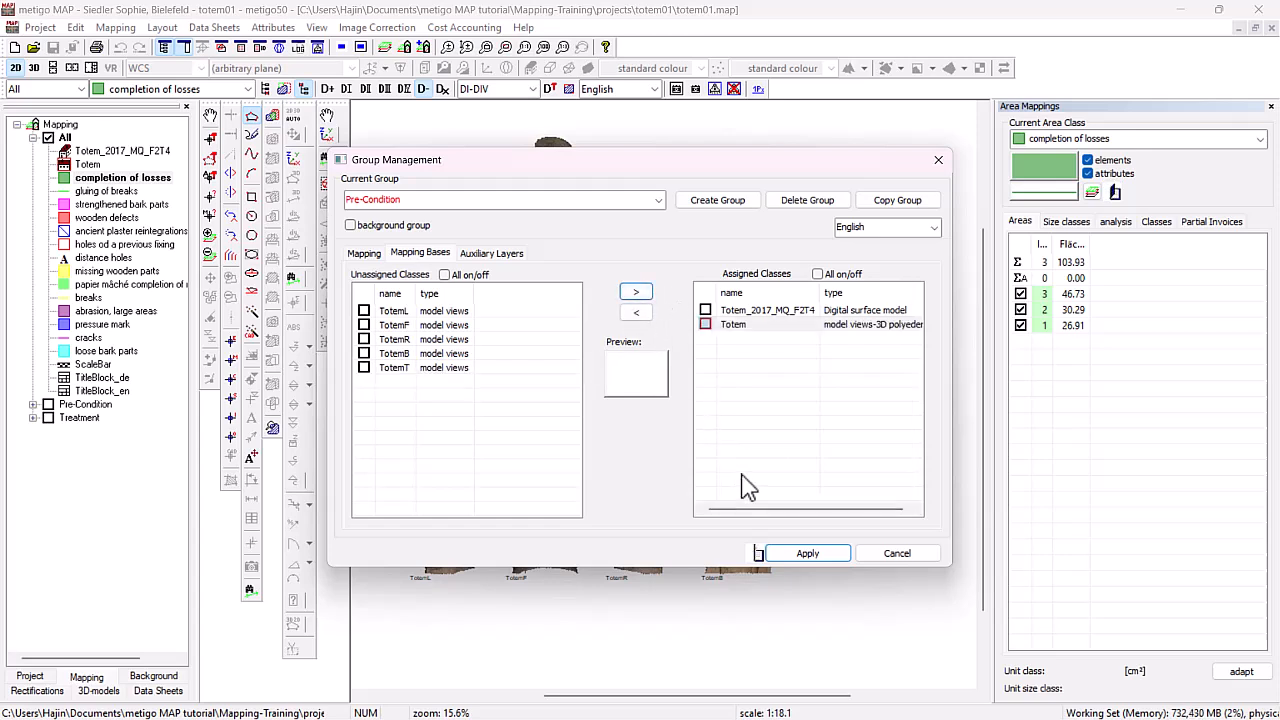
- Assign the Totem model views mapping base to the Treatment group as well and apply the group changes
{"action": "left_click", "coordinate": [449, 202]}
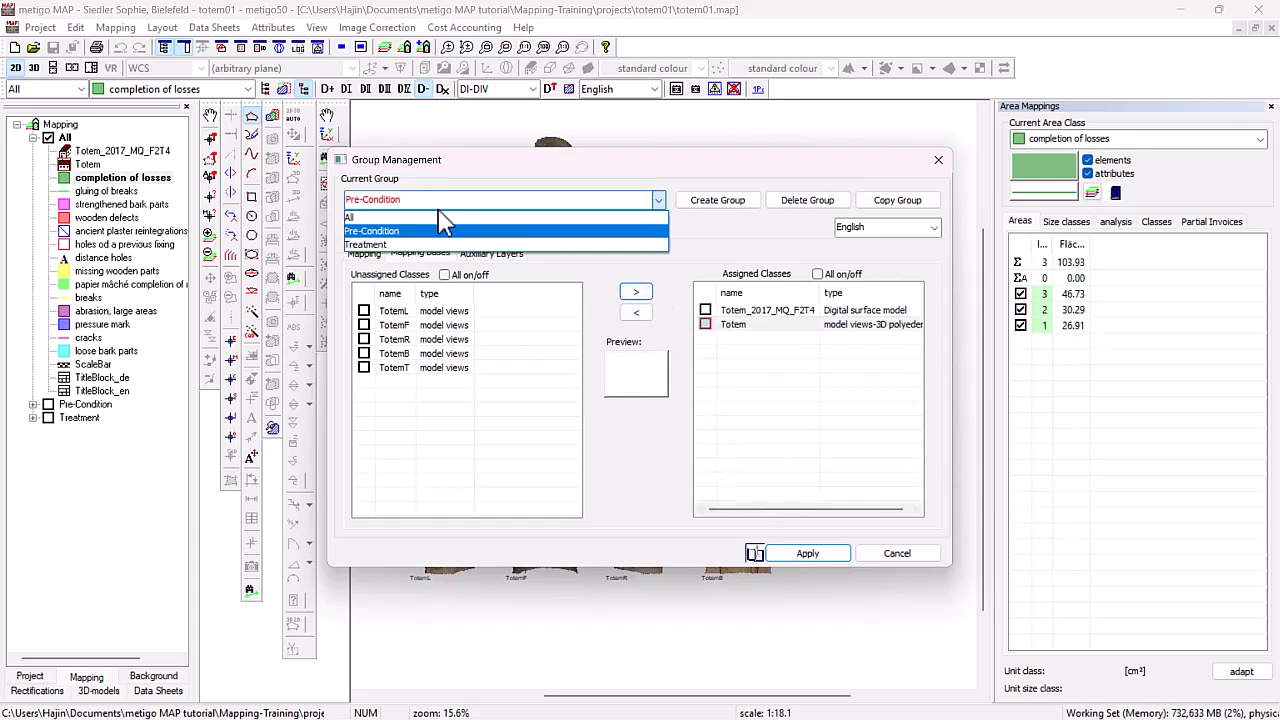
{"action": "left_click", "coordinate": [380, 245]}
{"action": "left_click", "coordinate": [365, 383]}
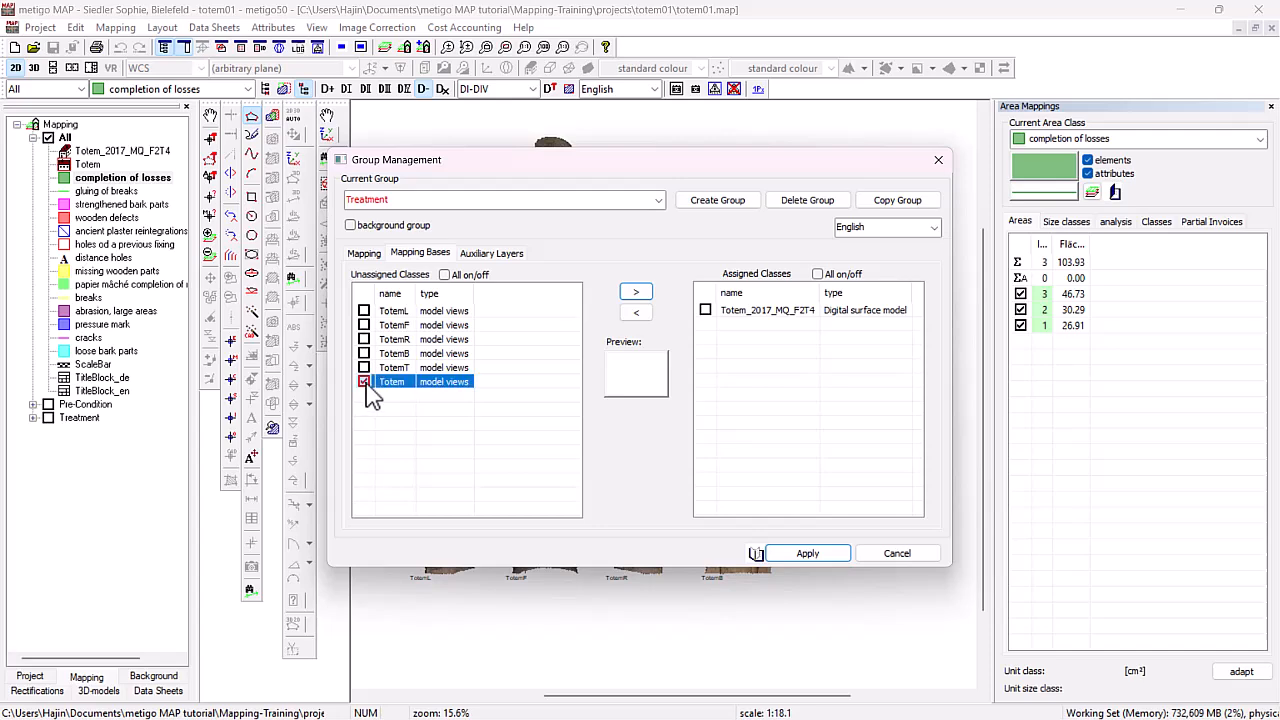
{"action": "left_click", "coordinate": [640, 295]}
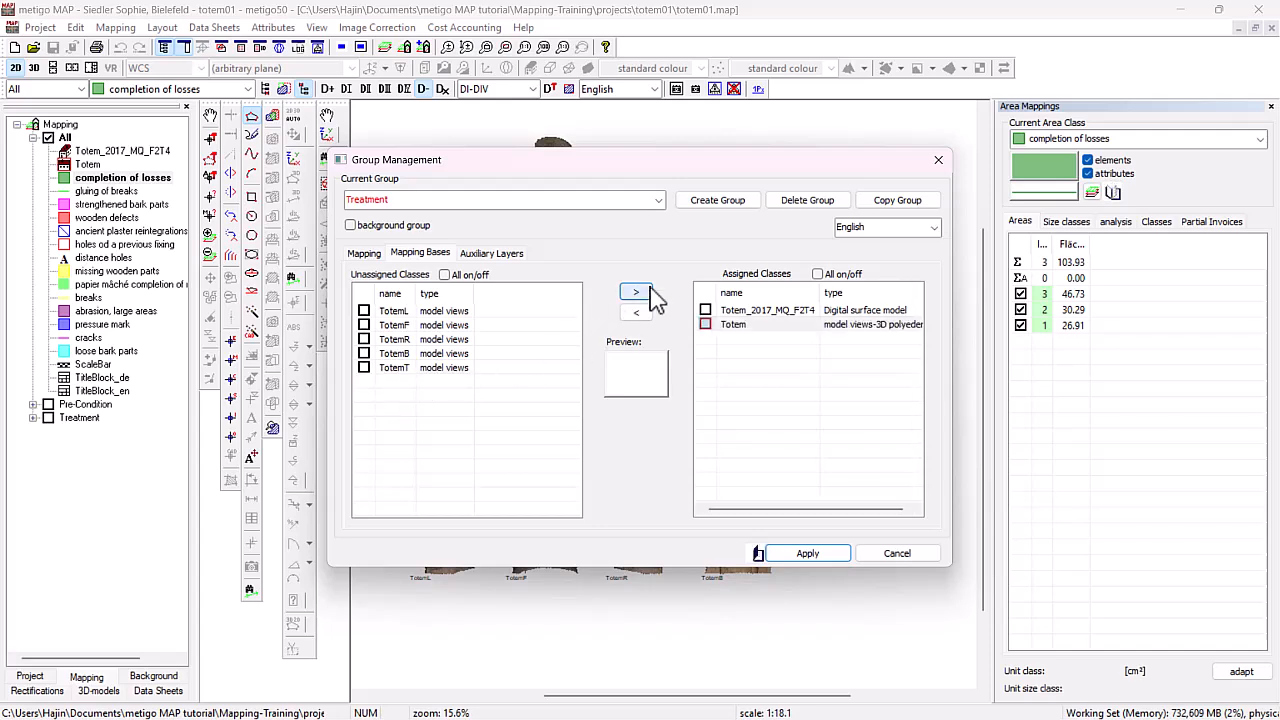
{"action": "left_click", "coordinate": [807, 555]}
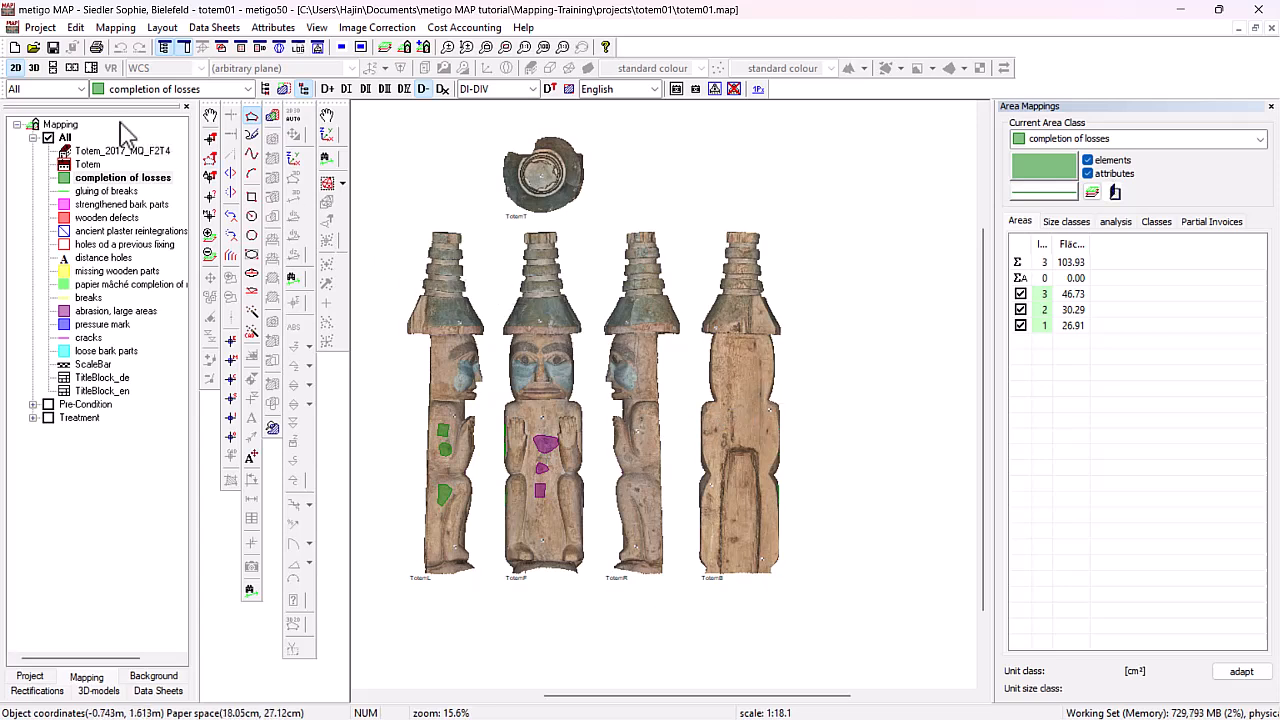
- Make Treatment the current group and show the totem in the 3D window
{"action": "left_click", "coordinate": [80, 89]}
{"action": "left_click", "coordinate": [52, 143]}
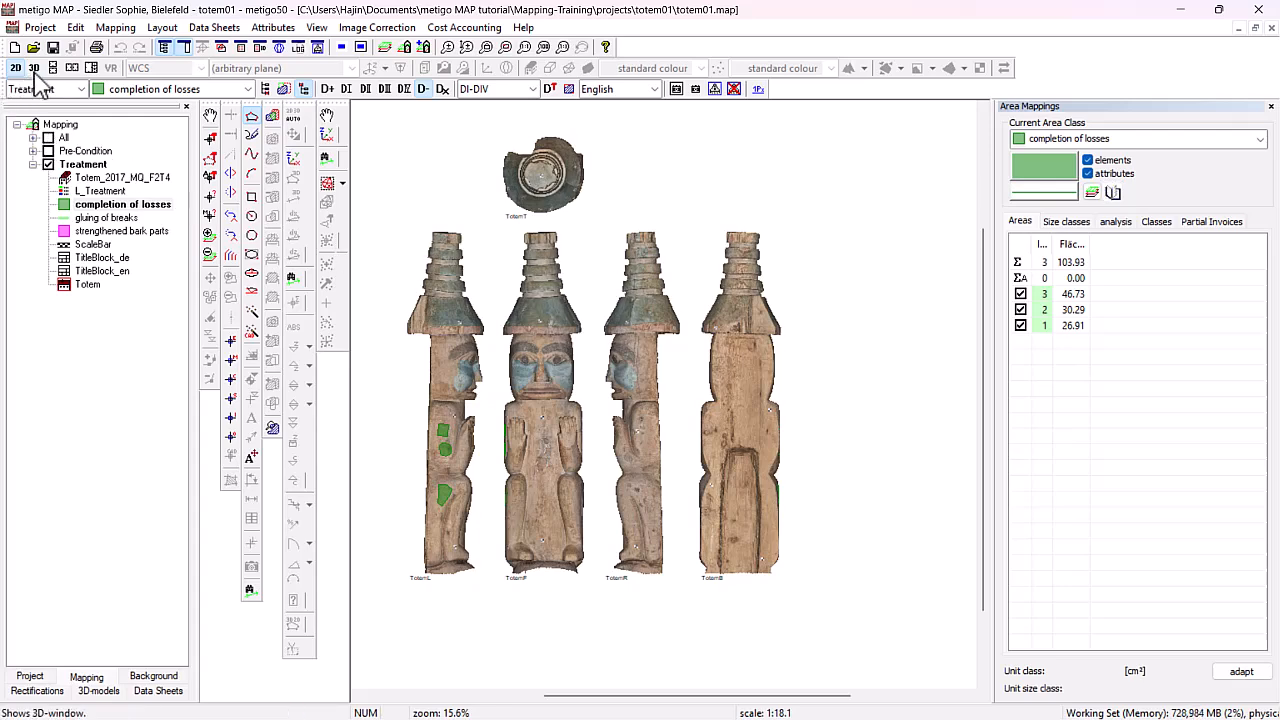
{"action": "left_click", "coordinate": [33, 67]}
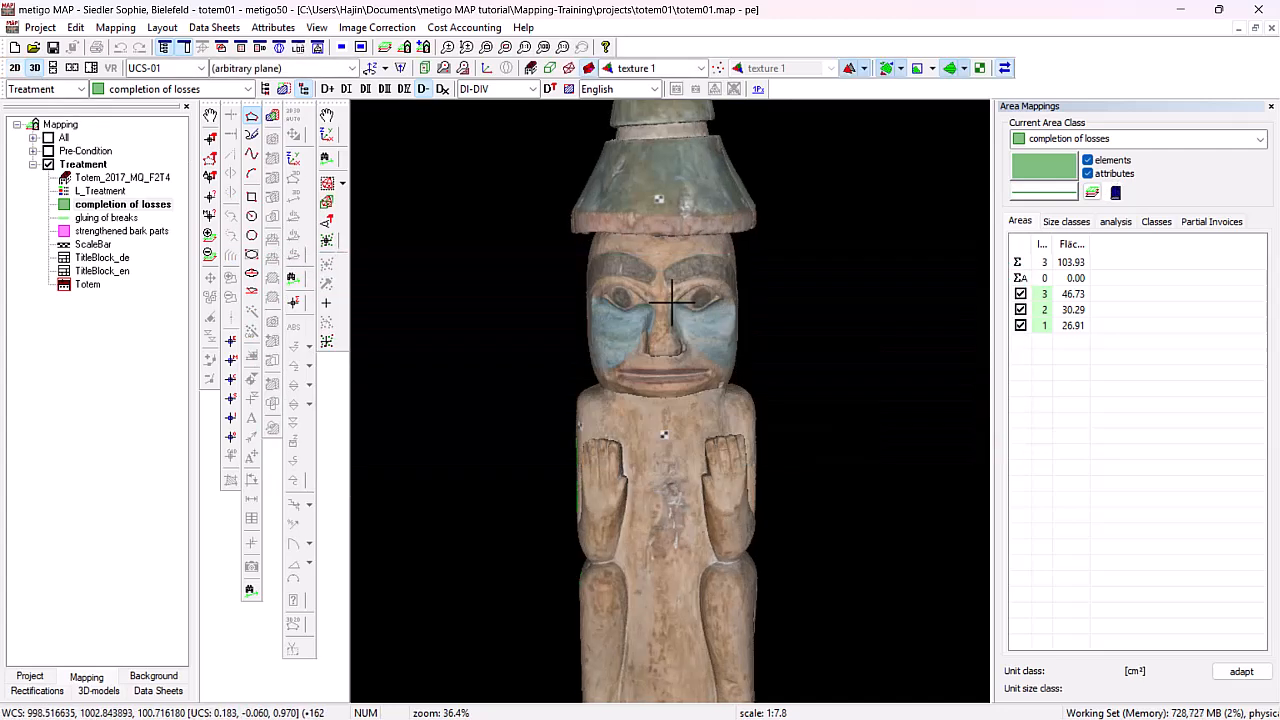
- Map a completion of losses polygon of about 2.4 cm² on the inner part of the totem's right-hand eyebrow
{"action": "left_click", "coordinate": [150, 206]}
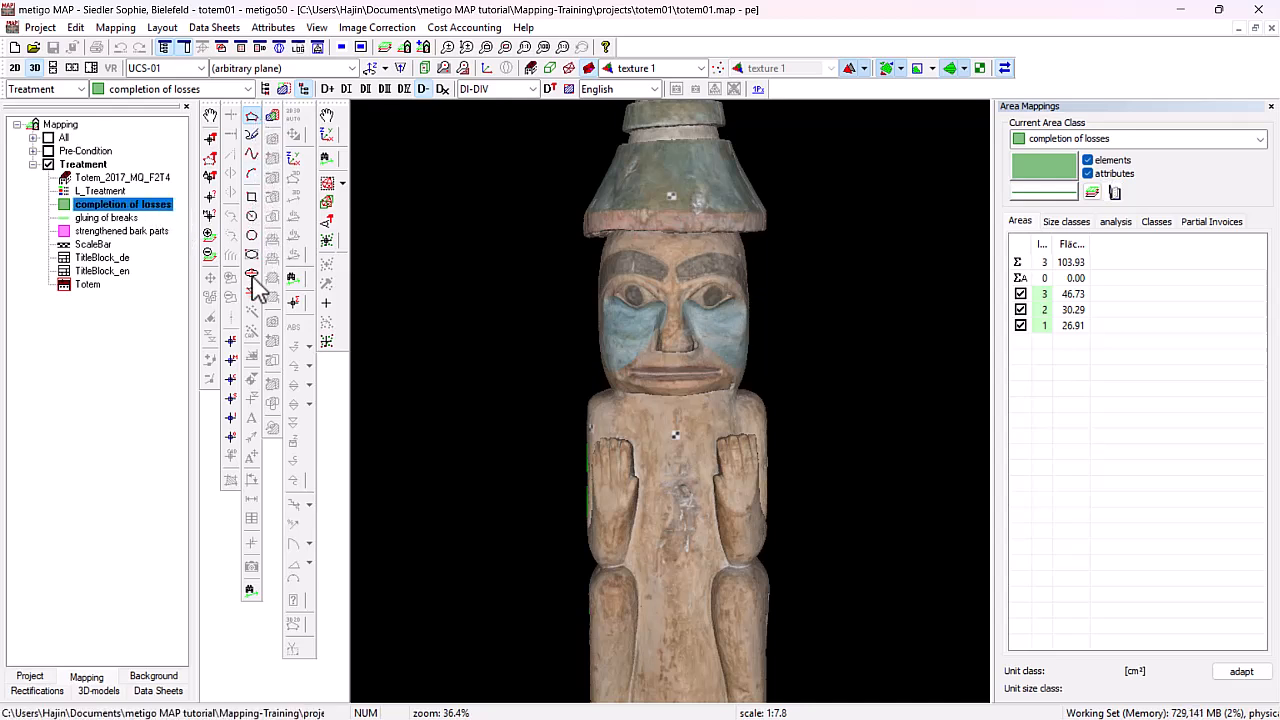
{"action": "left_click", "coordinate": [258, 320]}
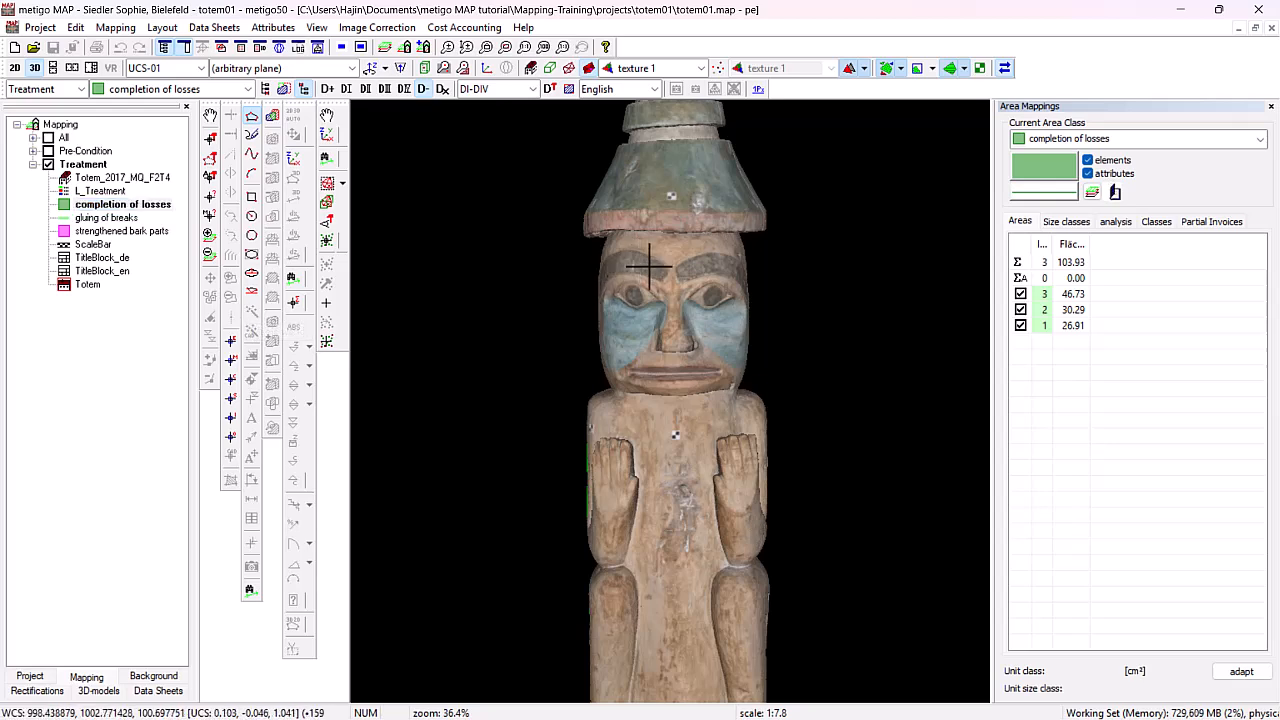
{"action": "scroll", "coordinate": [704, 285], "scroll_direction": "up", "scroll_amount": 2}
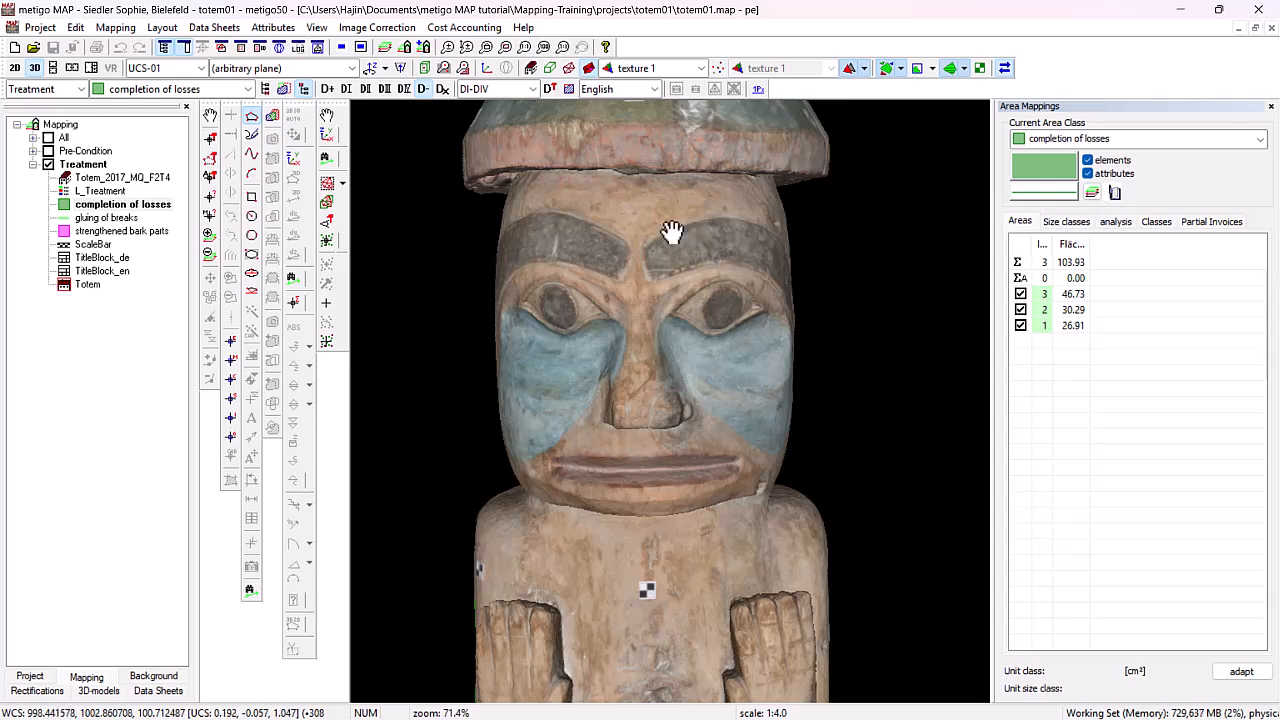
{"action": "mouse_move", "coordinate": [671, 231]}
{"action": "left_mouse_down"}
{"action": "mouse_move", "coordinate": [660, 223]}
{"action": "mouse_move", "coordinate": [653, 308]}
{"action": "mouse_move", "coordinate": [657, 269]}
{"action": "mouse_move", "coordinate": [740, 271]}
{"action": "mouse_move", "coordinate": [666, 260]}
{"action": "mouse_move", "coordinate": [749, 266]}
{"action": "mouse_move", "coordinate": [600, 256]}
{"action": "mouse_move", "coordinate": [677, 251]}
{"action": "left_mouse_up"}
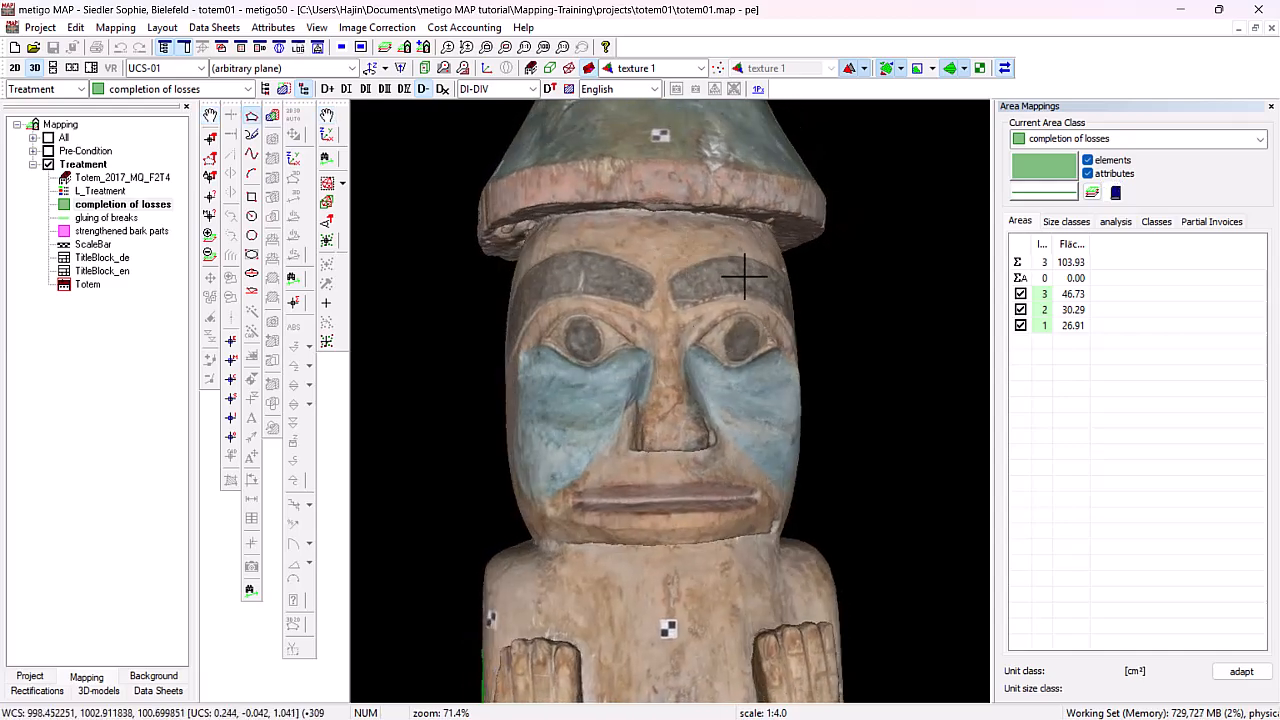
{"action": "scroll", "coordinate": [737, 275], "scroll_direction": "up", "scroll_amount": 5}
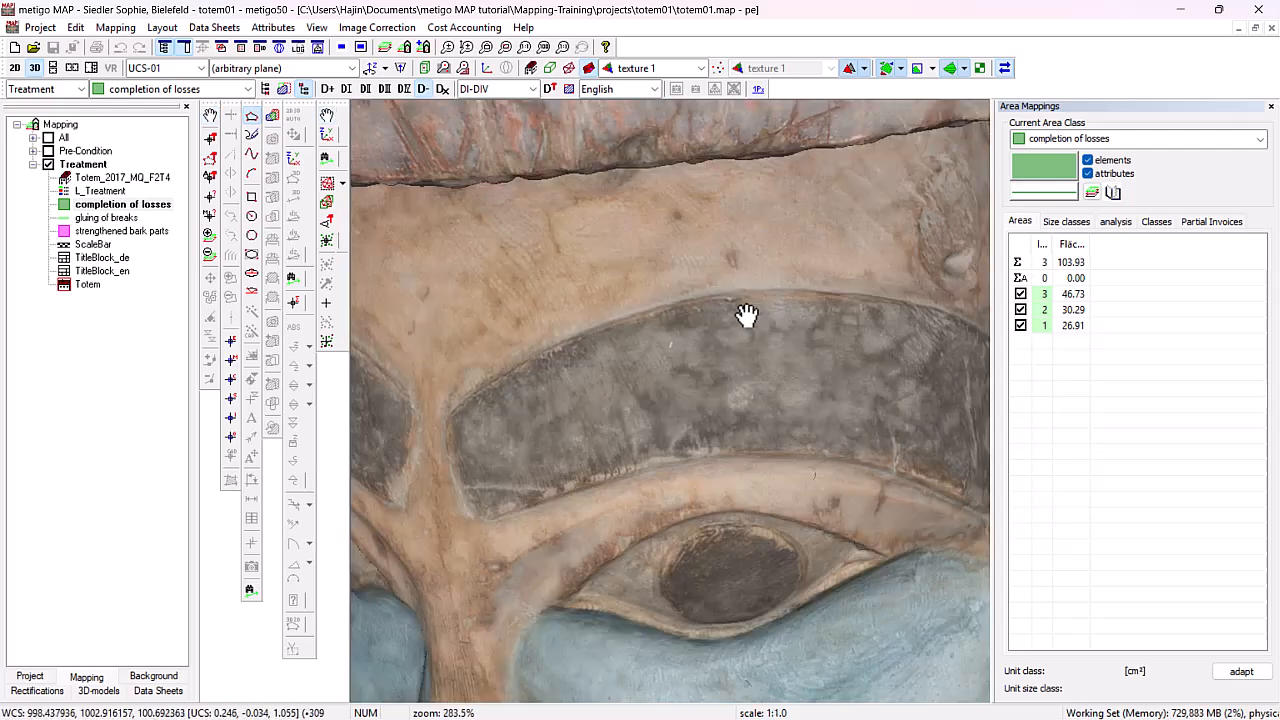
{"action": "mouse_move", "coordinate": [747, 315]}
{"action": "left_mouse_down"}
{"action": "mouse_move", "coordinate": [703, 317]}
{"action": "mouse_move", "coordinate": [806, 314]}
{"action": "mouse_move", "coordinate": [774, 272]}
{"action": "mouse_move", "coordinate": [712, 267]}
{"action": "mouse_move", "coordinate": [738, 291]}
{"action": "left_mouse_up"}
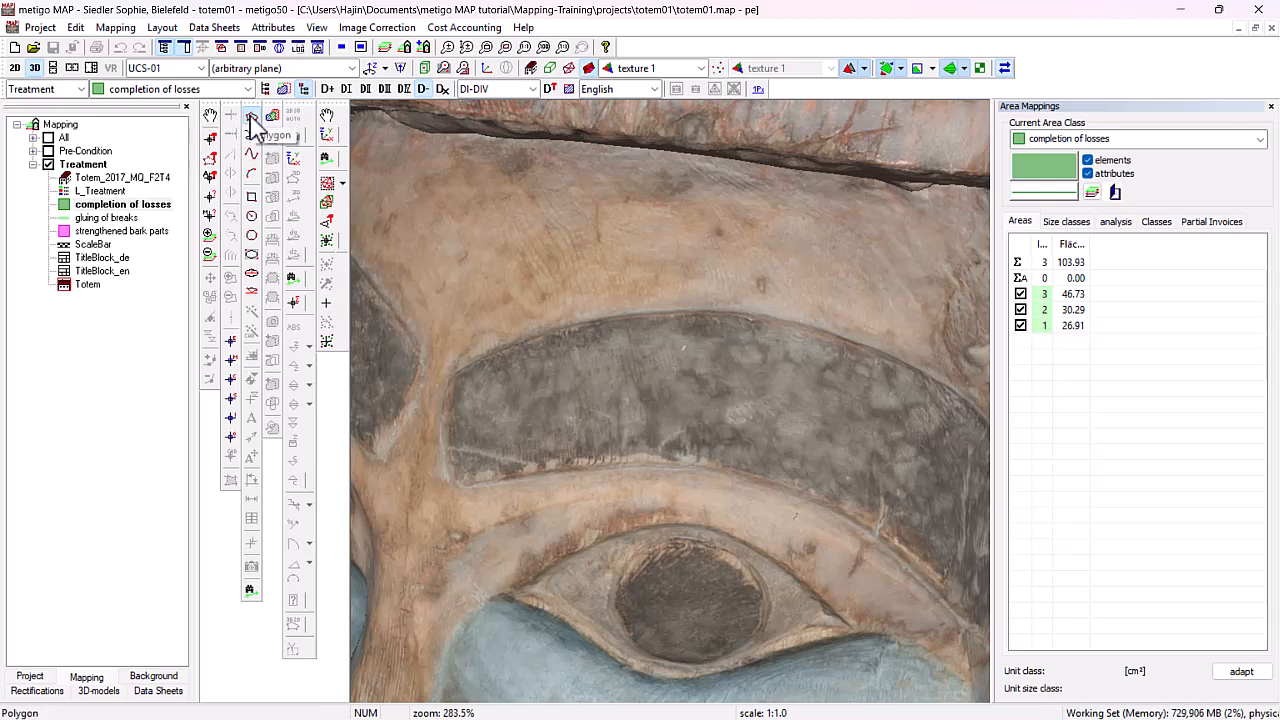
{"action": "left_click", "coordinate": [251, 117]}
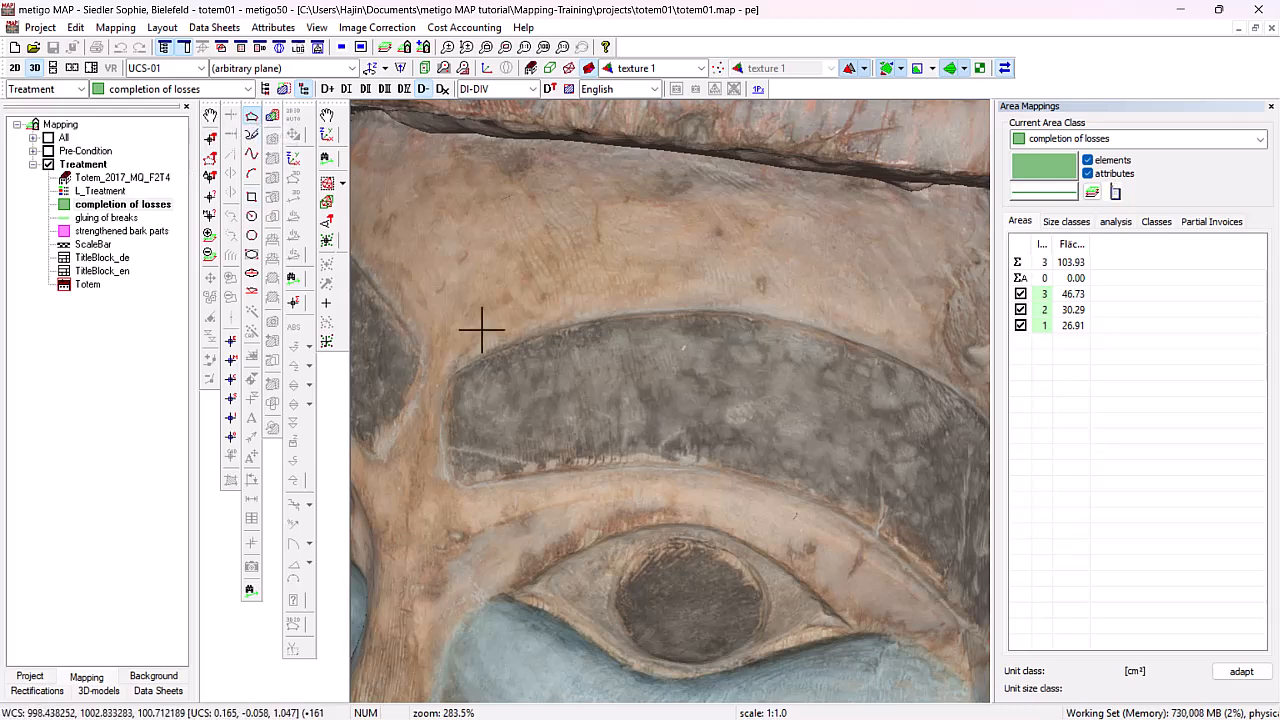
{"action": "left_click", "coordinate": [556, 419]}
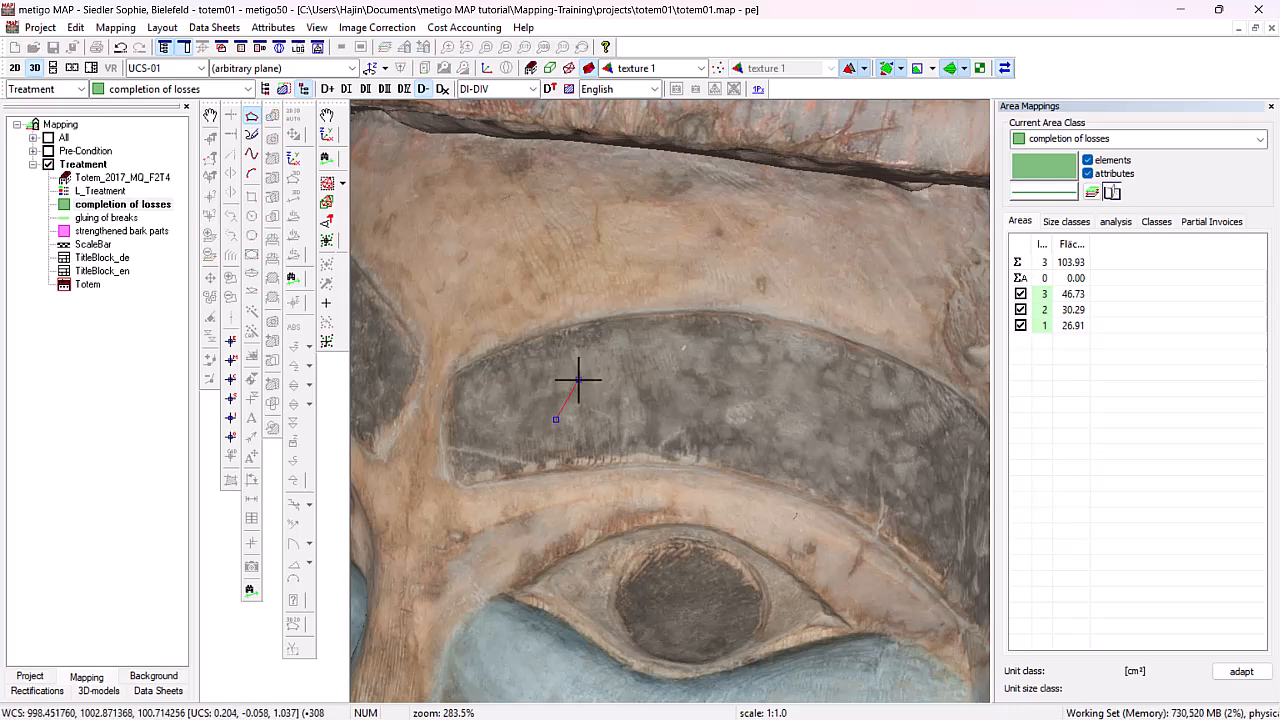
{"action": "left_click", "coordinate": [579, 379]}
{"action": "left_click", "coordinate": [632, 379]}
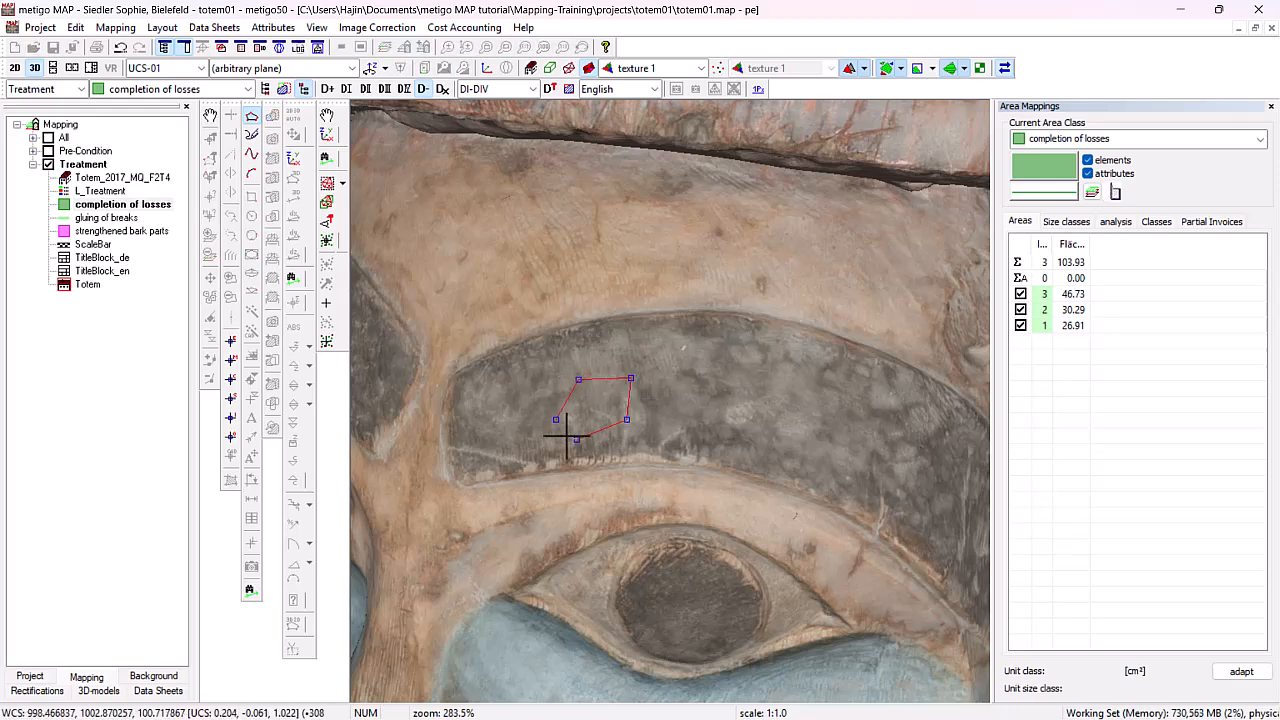
{"action": "right_click", "coordinate": [571, 438]}
- Map a second completion of losses polygon of about 1.8 cm² farther outward on the same eyebrow
{"action": "left_click", "coordinate": [801, 410]}
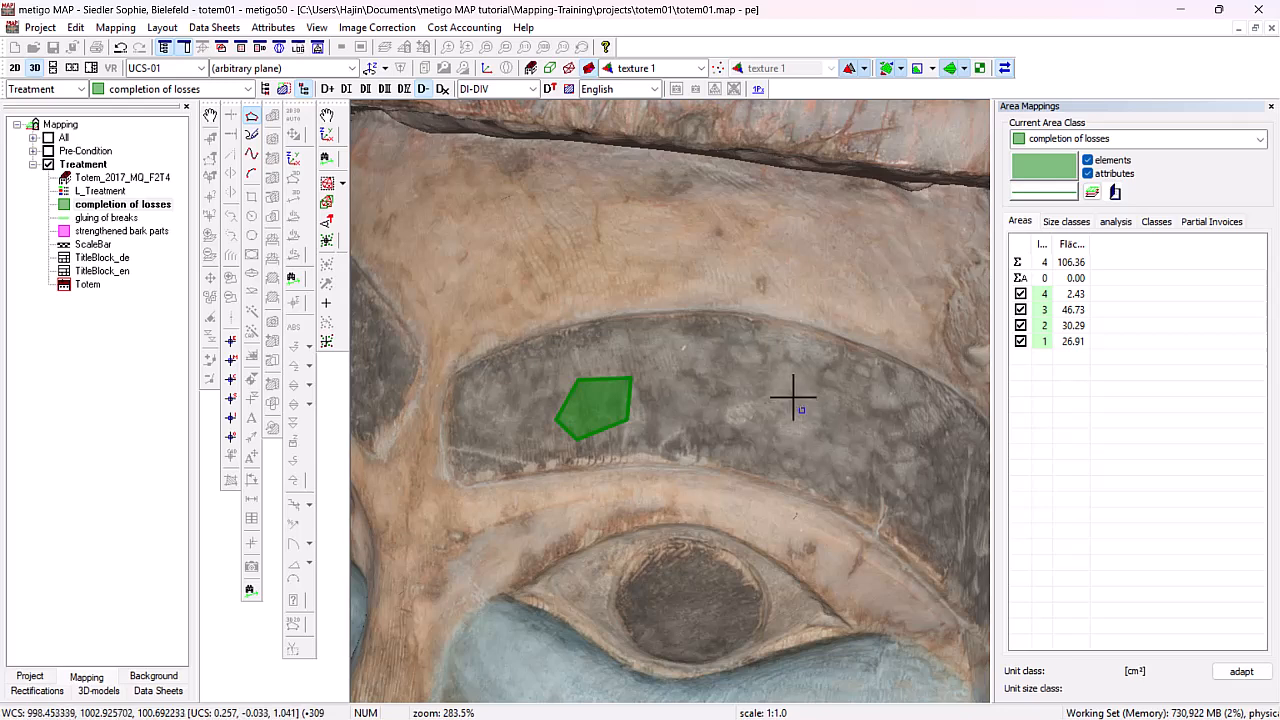
{"action": "left_click", "coordinate": [793, 391]}
{"action": "left_click", "coordinate": [756, 391]}
{"action": "left_click", "coordinate": [748, 411]}
{"action": "left_click", "coordinate": [779, 447]}
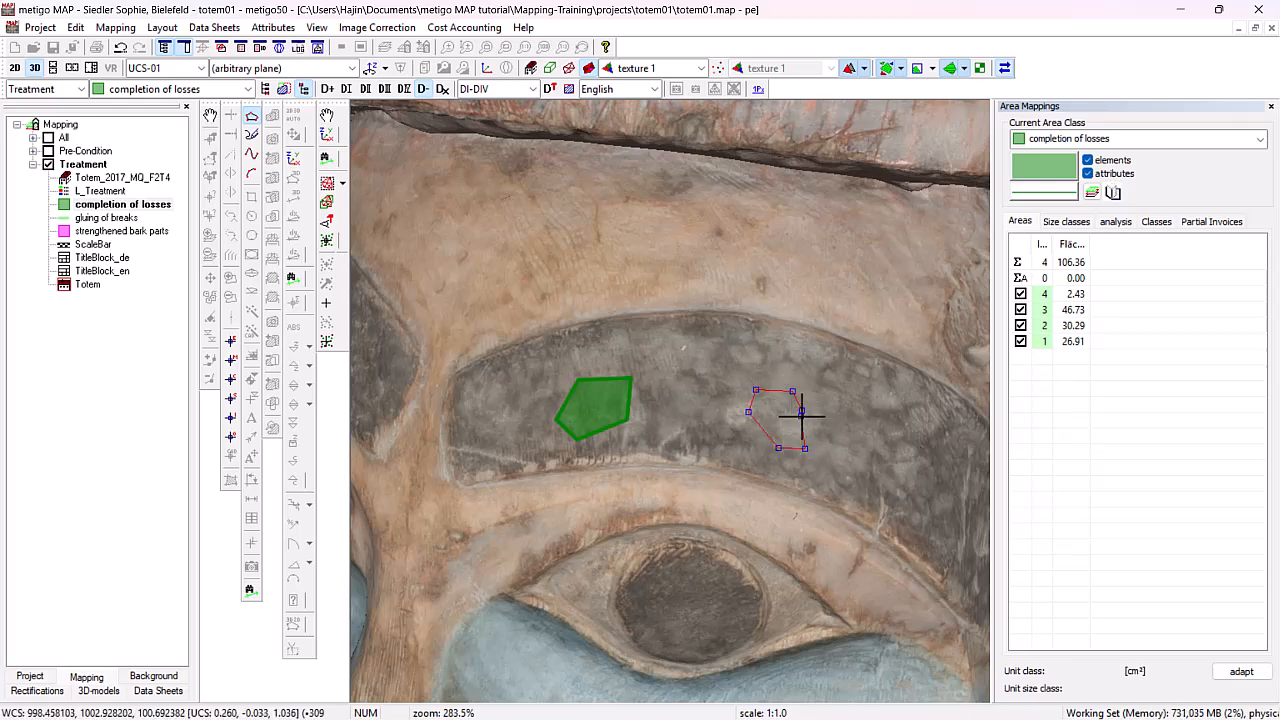
{"action": "left_click", "coordinate": [801, 411]}
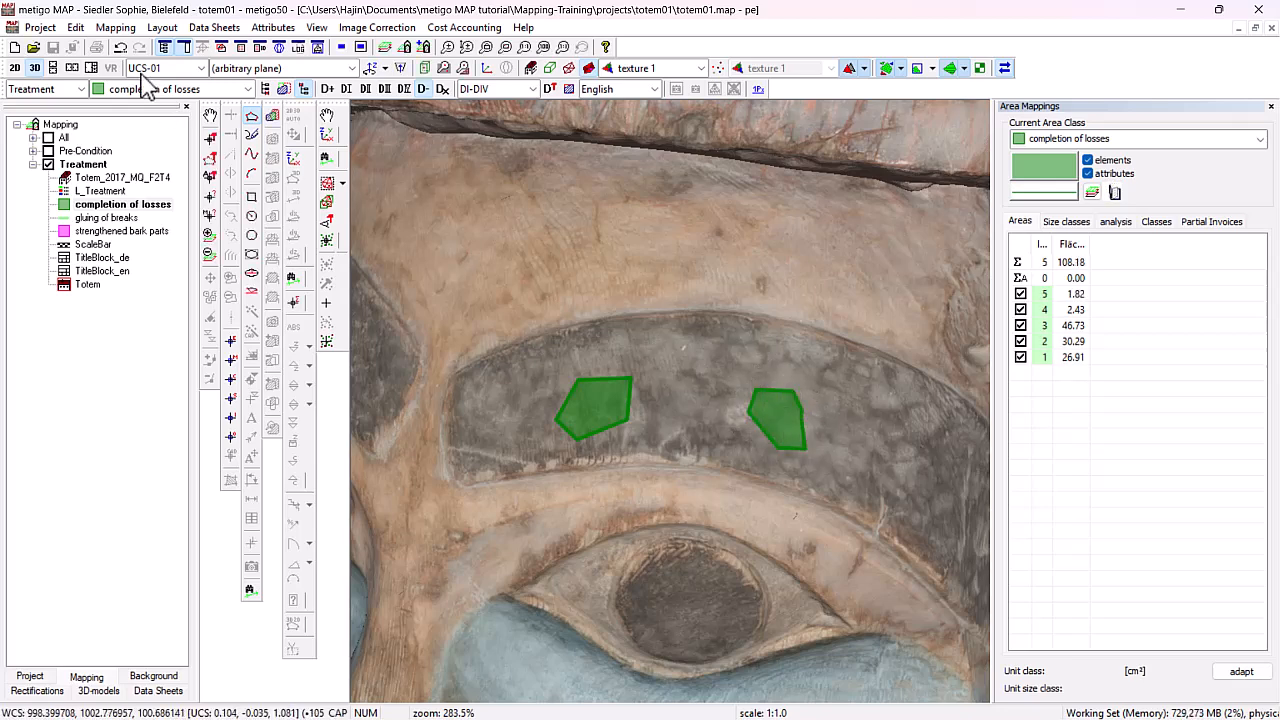
- Draw a rounded freehand completion of losses area of about 1.9 cm² between the two polygons on the eyebrow
{"action": "left_click", "coordinate": [252, 134]}
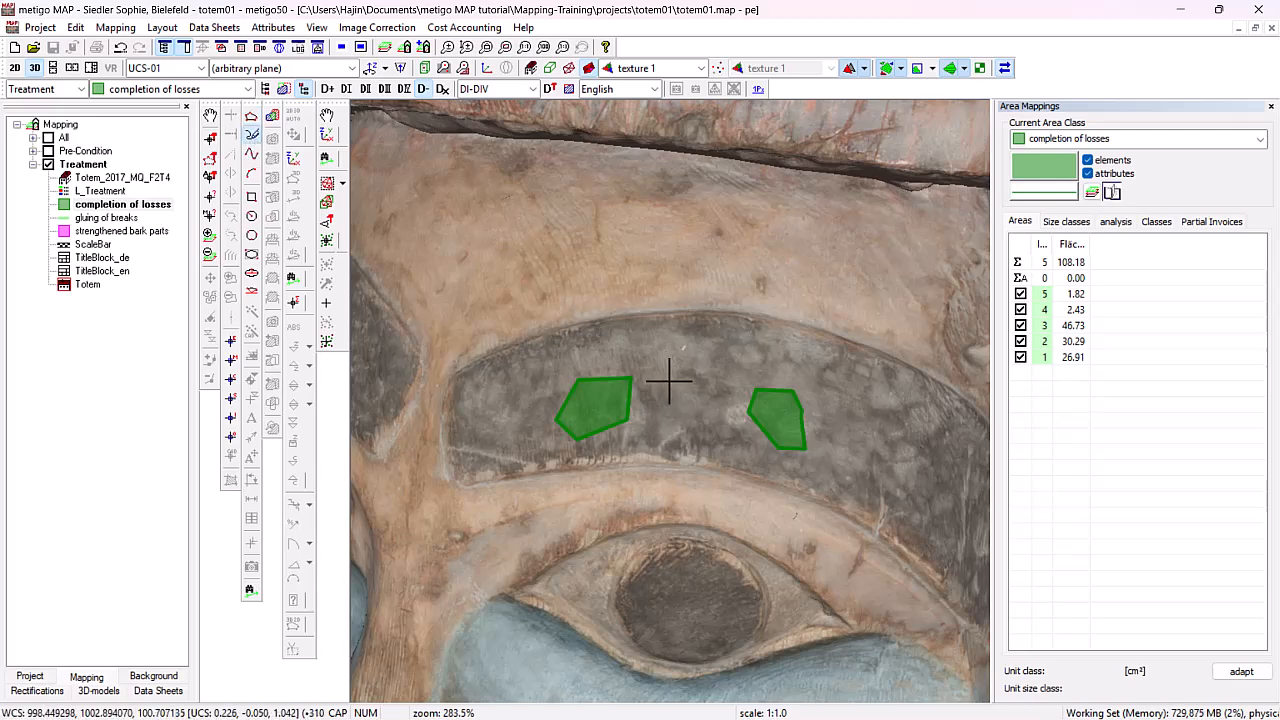
{"action": "left_click", "coordinate": [677, 427]}
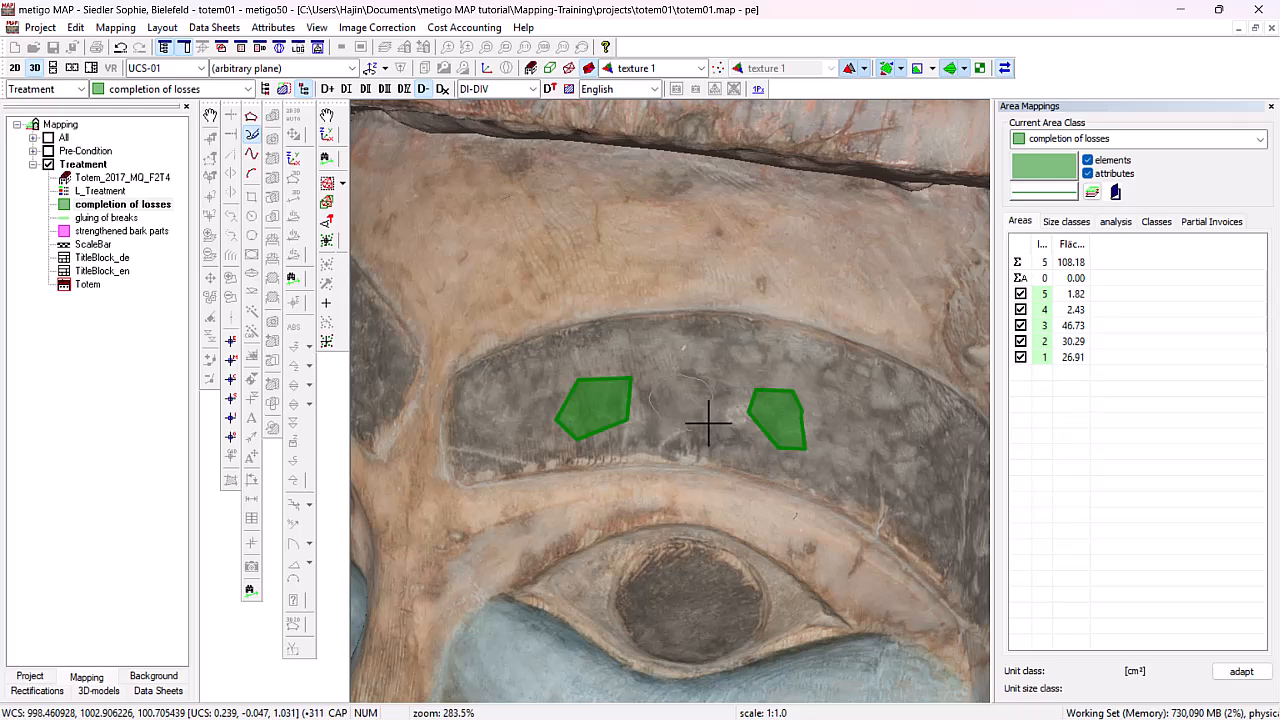
{"action": "left_click", "coordinate": [708, 422]}
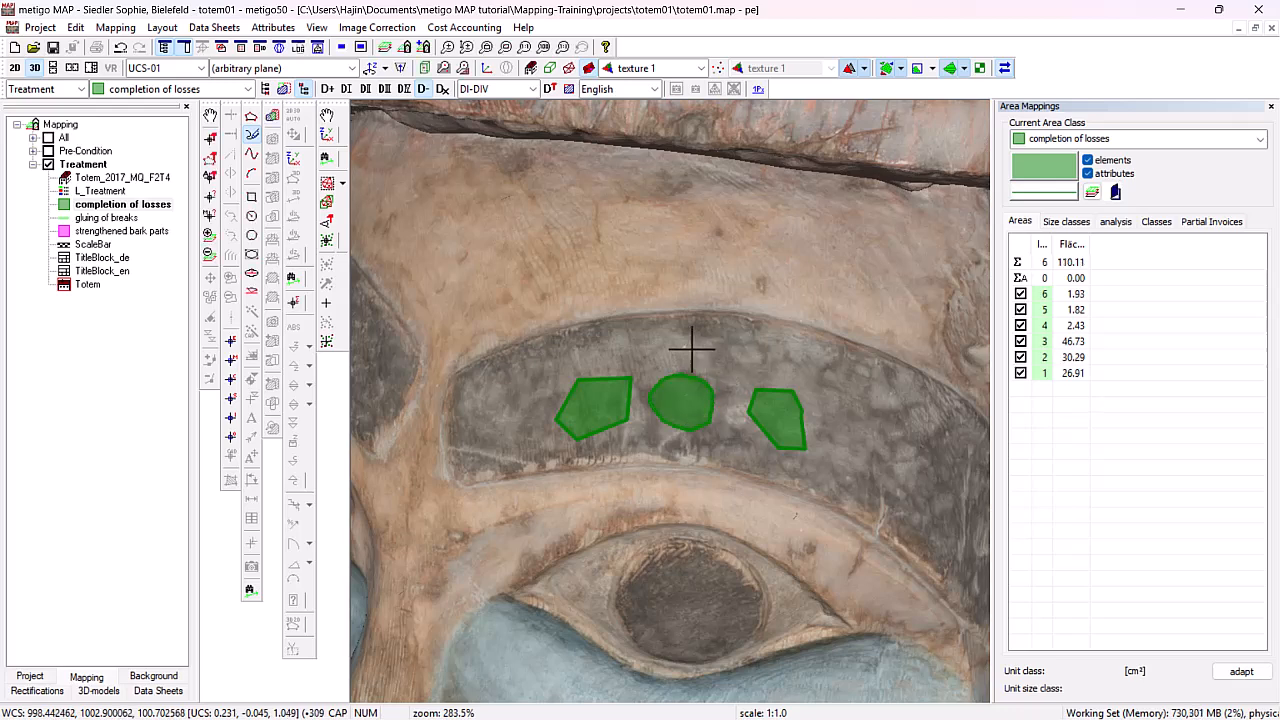
- Map a spline-curved completion of losses area of about 5.3 cm² at the outer end of the totem's right-hand eyebrow
{"action": "left_click", "coordinate": [252, 154]}
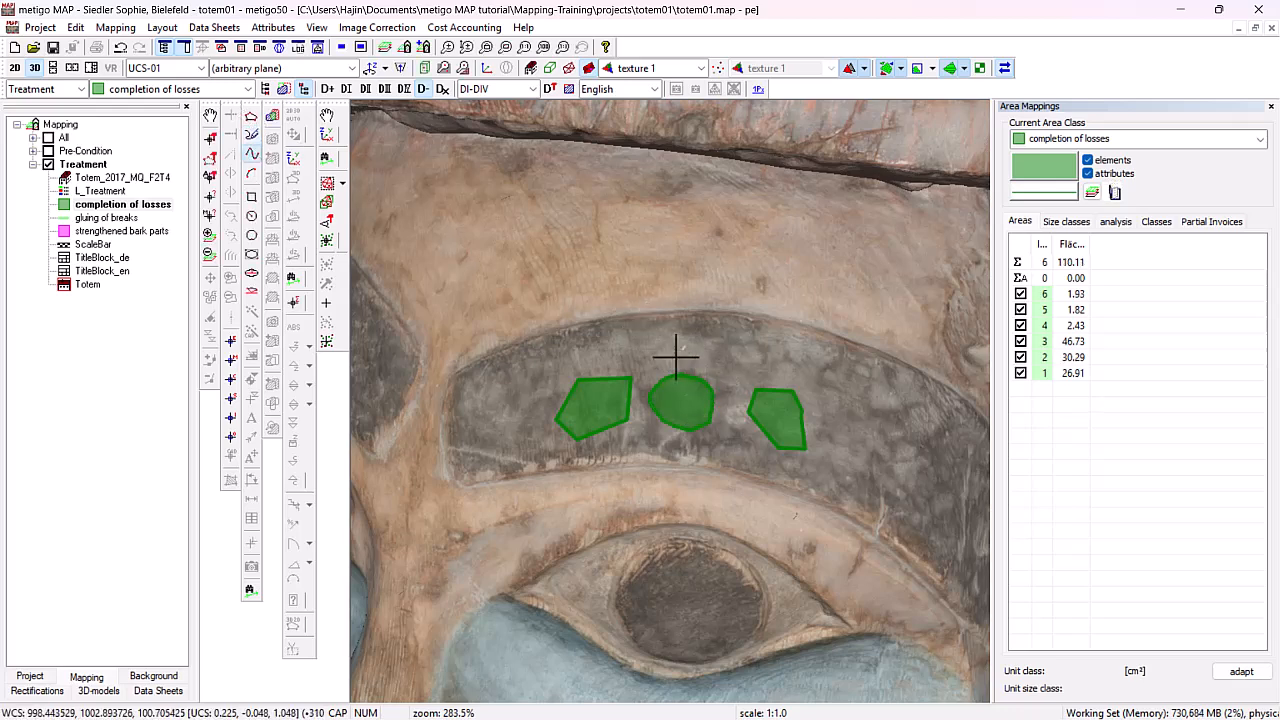
{"action": "left_click", "coordinate": [852, 430]}
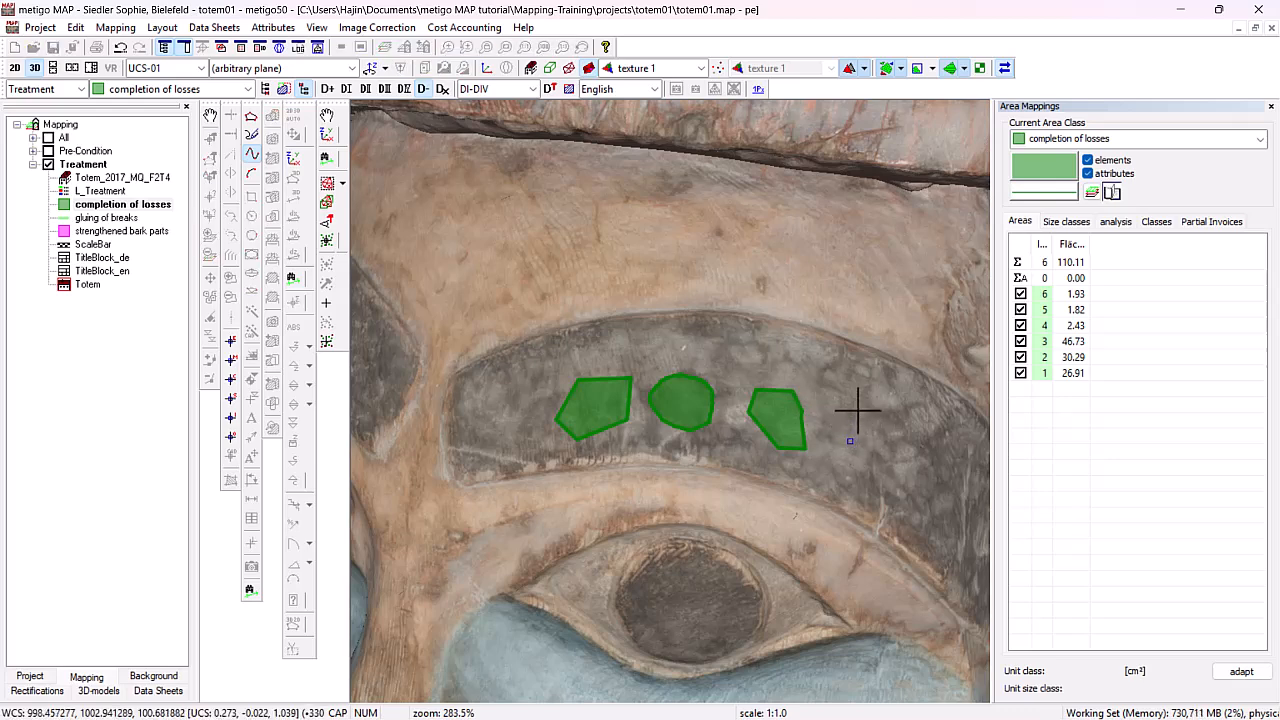
{"action": "left_click", "coordinate": [891, 407]}
{"action": "left_click", "coordinate": [911, 435]}
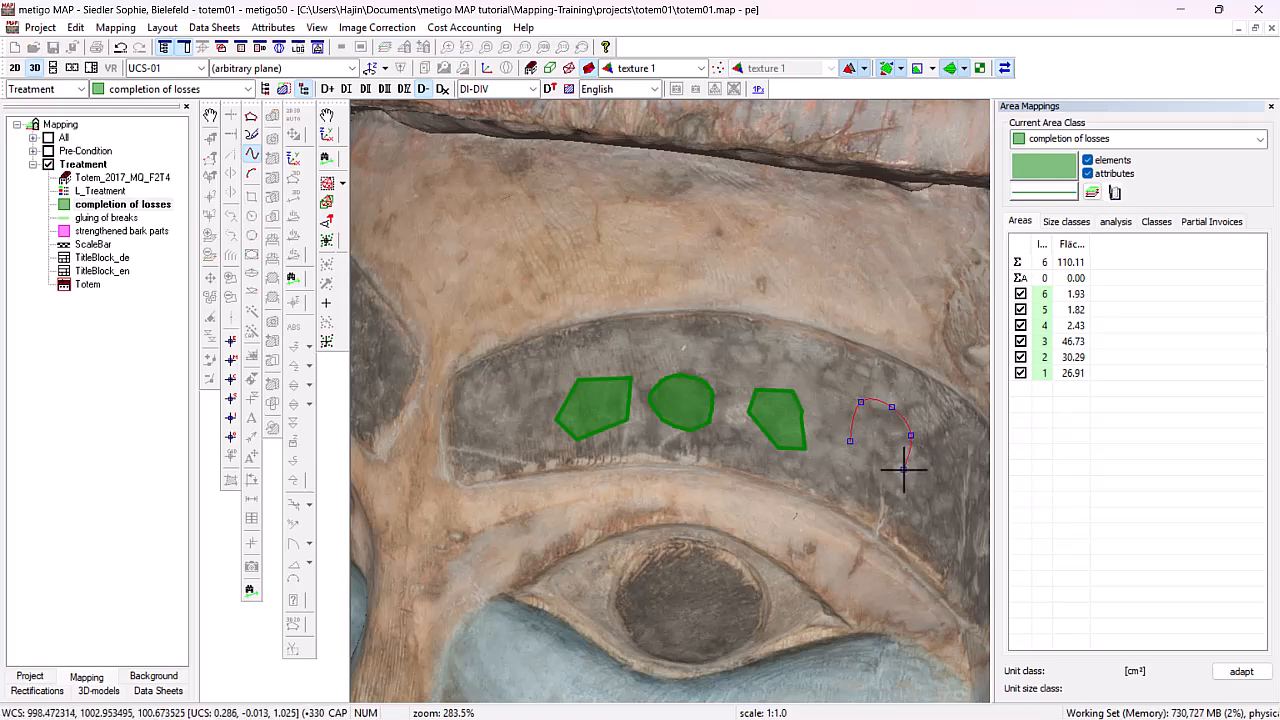
{"action": "left_click", "coordinate": [886, 516]}
{"action": "left_click", "coordinate": [843, 503]}
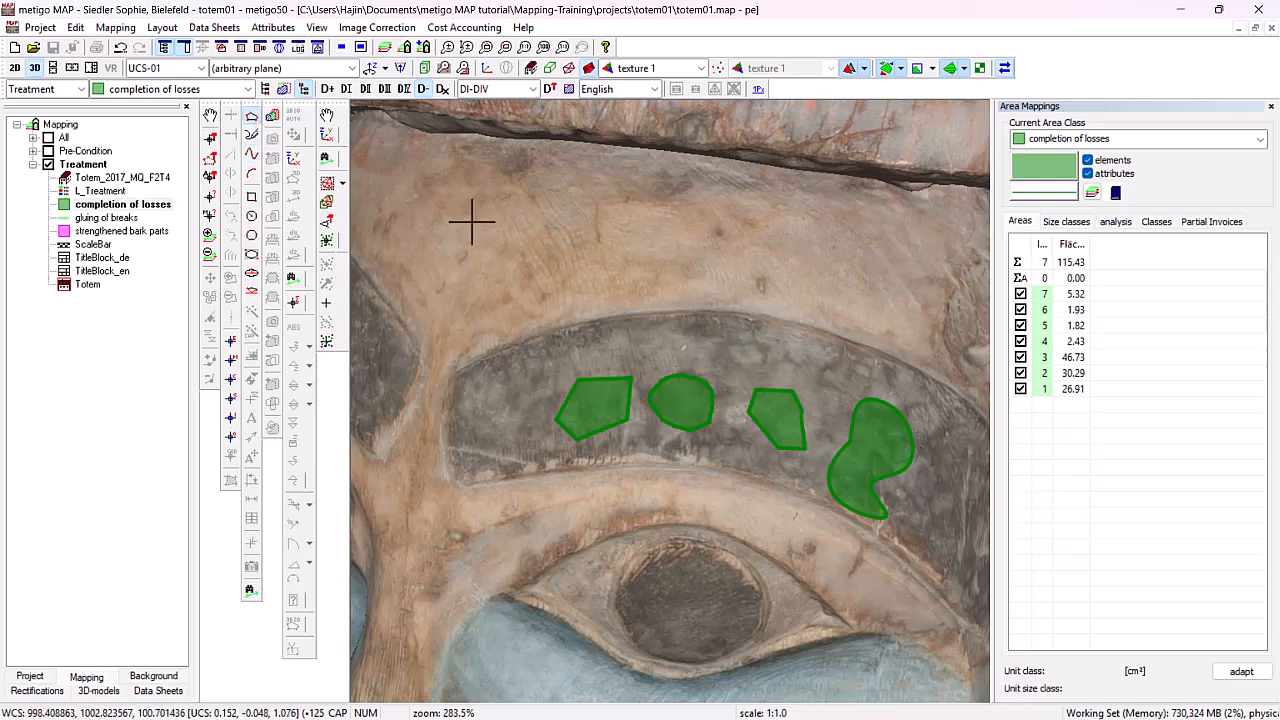
- Begin a completion of losses outline on the forehead above the eyebrow with straight segments followed by a freehand stretch
{"action": "left_click", "coordinate": [575, 266]}
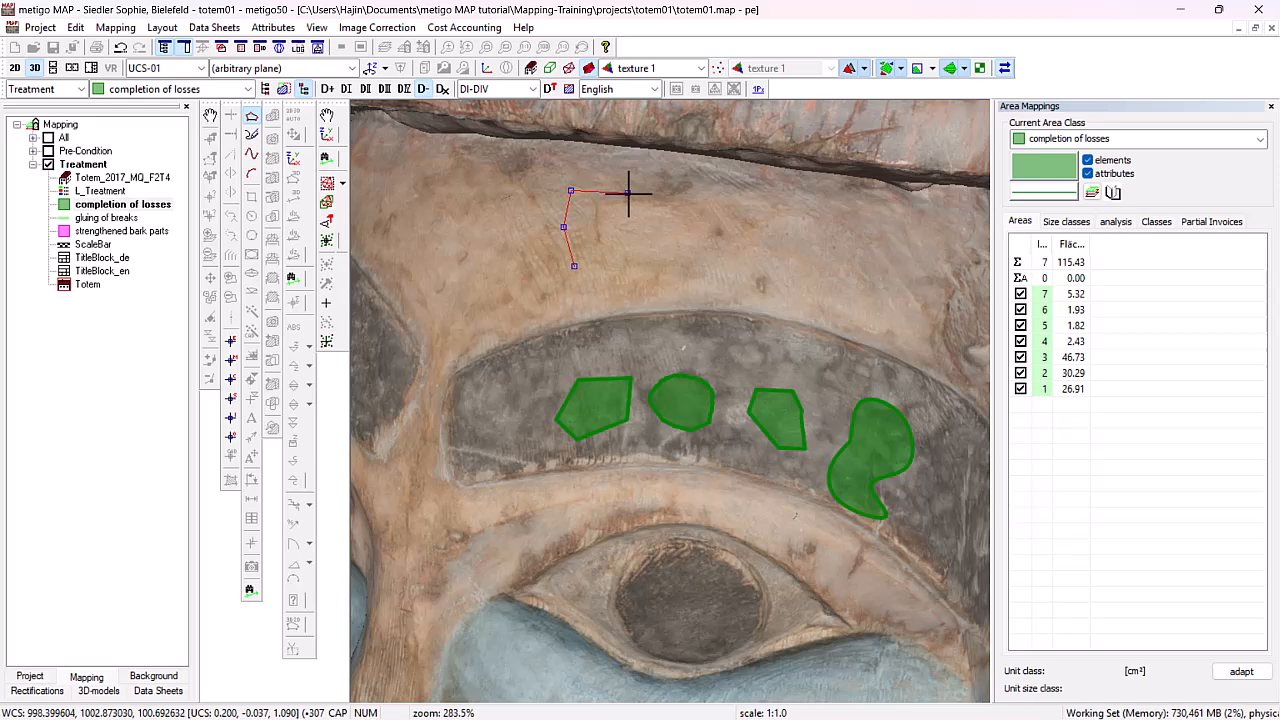
{"action": "key", "text": "f"}
{"action": "left_click_drag", "start_coordinate": [719, 228], "coordinate": [699, 258]}
- Continue the forehead outline with spline curves that bend back under the freehand stretch and loop around its outer side
{"action": "left_click", "coordinate": [658, 262]}
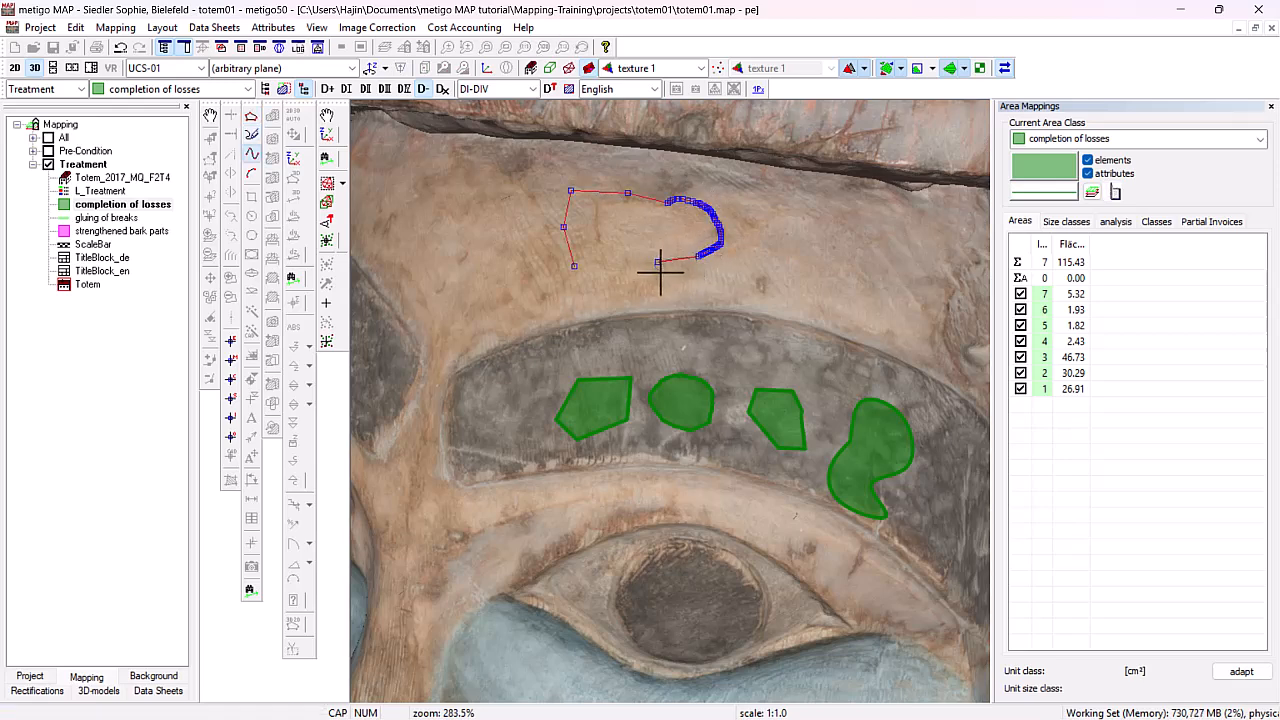
{"action": "left_click", "coordinate": [671, 287]}
{"action": "left_click", "coordinate": [730, 285]}
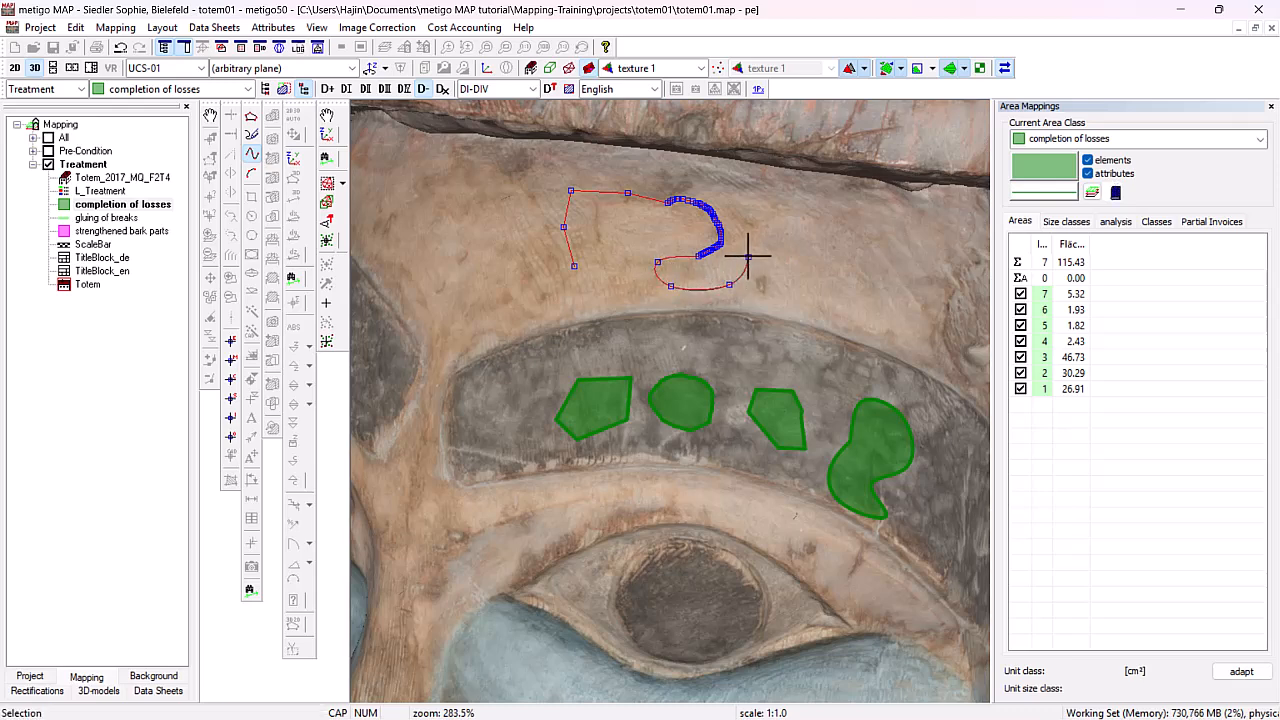
{"action": "left_click", "coordinate": [748, 257]}
{"action": "left_click", "coordinate": [762, 204]}
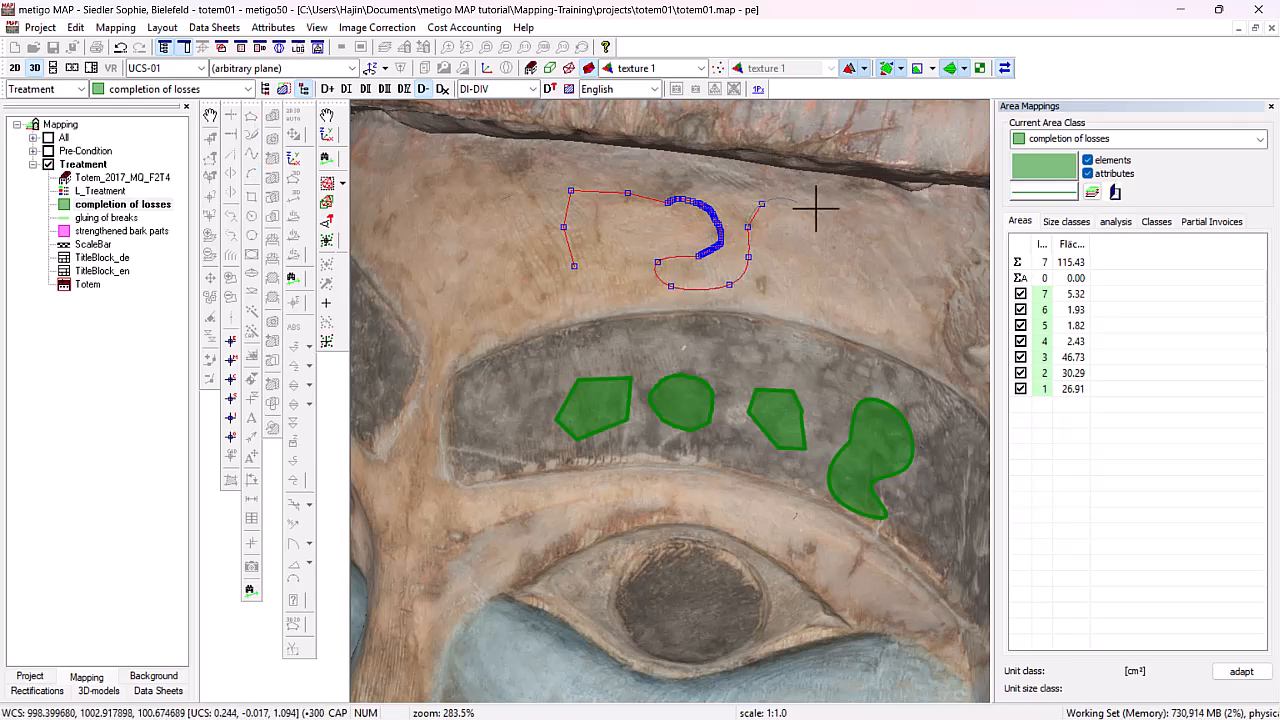
{"action": "left_click", "coordinate": [818, 210]}
{"action": "left_click", "coordinate": [848, 241]}
{"action": "left_click", "coordinate": [806, 286]}
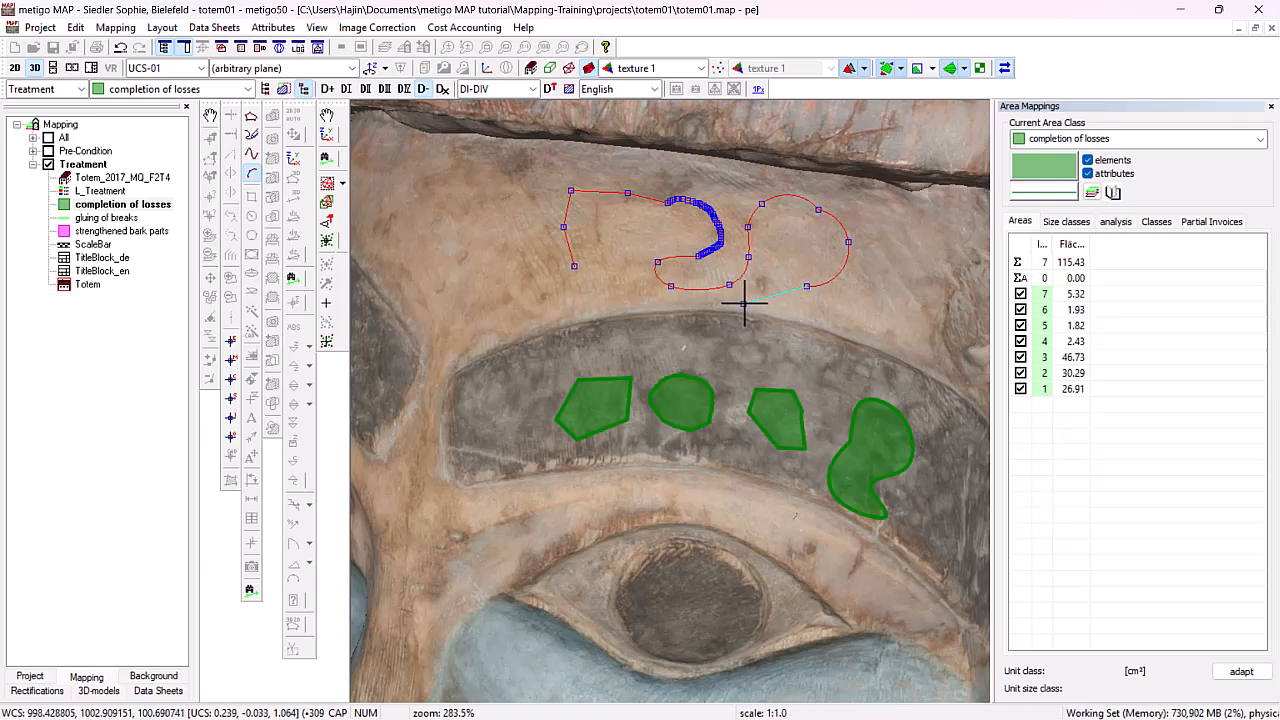
- Finish the forehead outline with arc segments along the upper edge of the eyebrow, making an area of about 18 cm²
{"action": "left_click", "coordinate": [743, 303]}
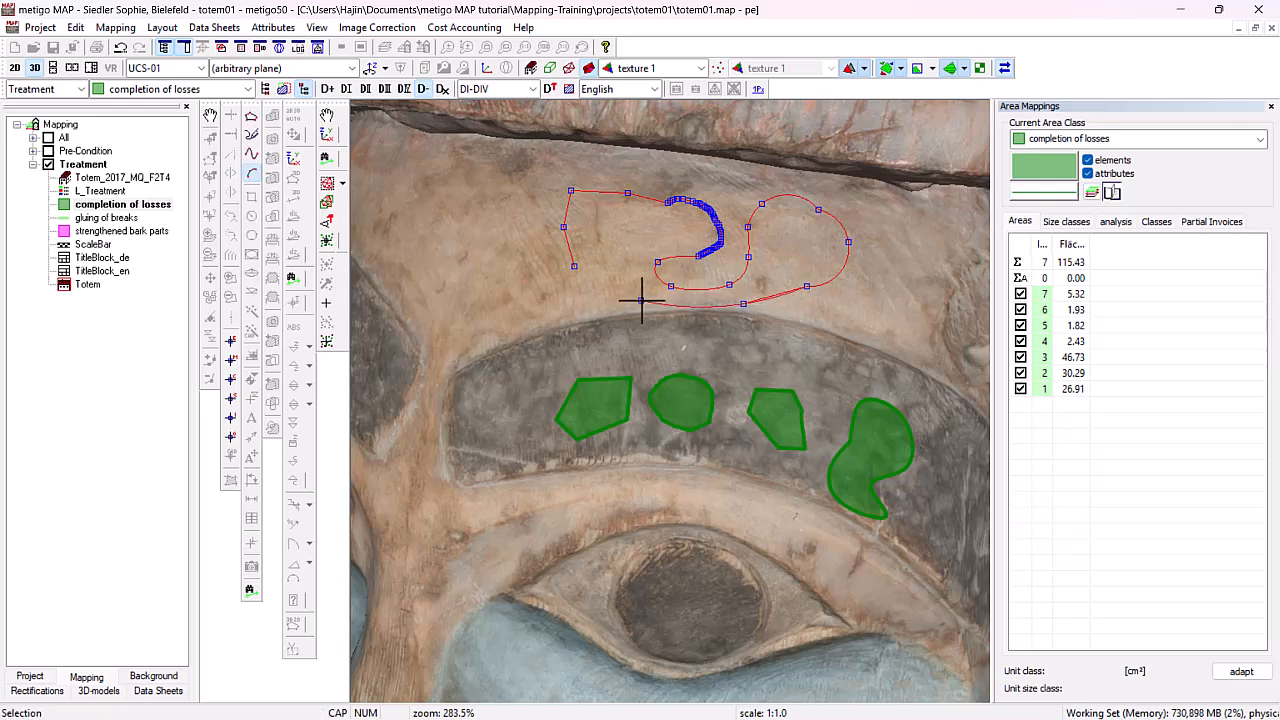
{"action": "left_click", "coordinate": [640, 300]}
{"action": "left_click", "coordinate": [581, 299]}
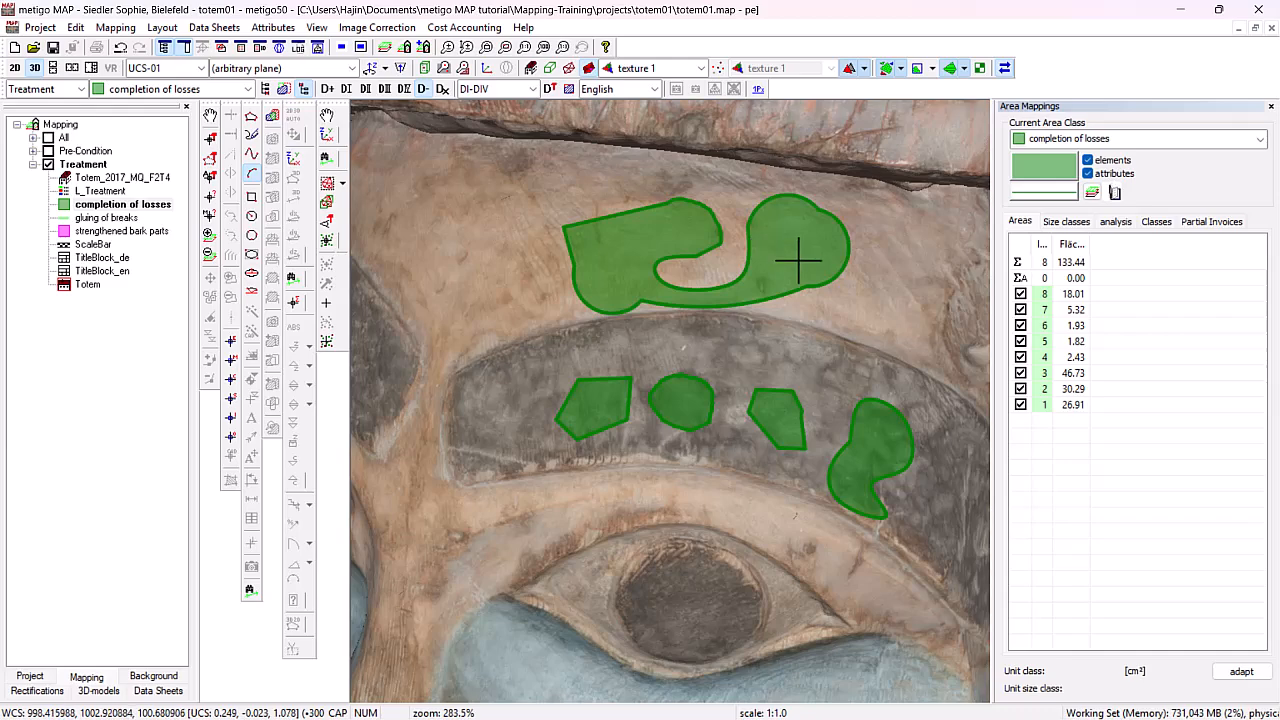
- Show the totem views in the 2D window and highlight areas 6 and 4 from the area list on the face
{"action": "mouse_move", "coordinate": [818, 265]}
{"action": "left_mouse_down"}
{"action": "mouse_move", "coordinate": [823, 274]}
{"action": "mouse_move", "coordinate": [789, 271]}
{"action": "mouse_move", "coordinate": [849, 260]}
{"action": "mouse_move", "coordinate": [874, 277]}
{"action": "mouse_move", "coordinate": [857, 277]}
{"action": "left_mouse_up"}
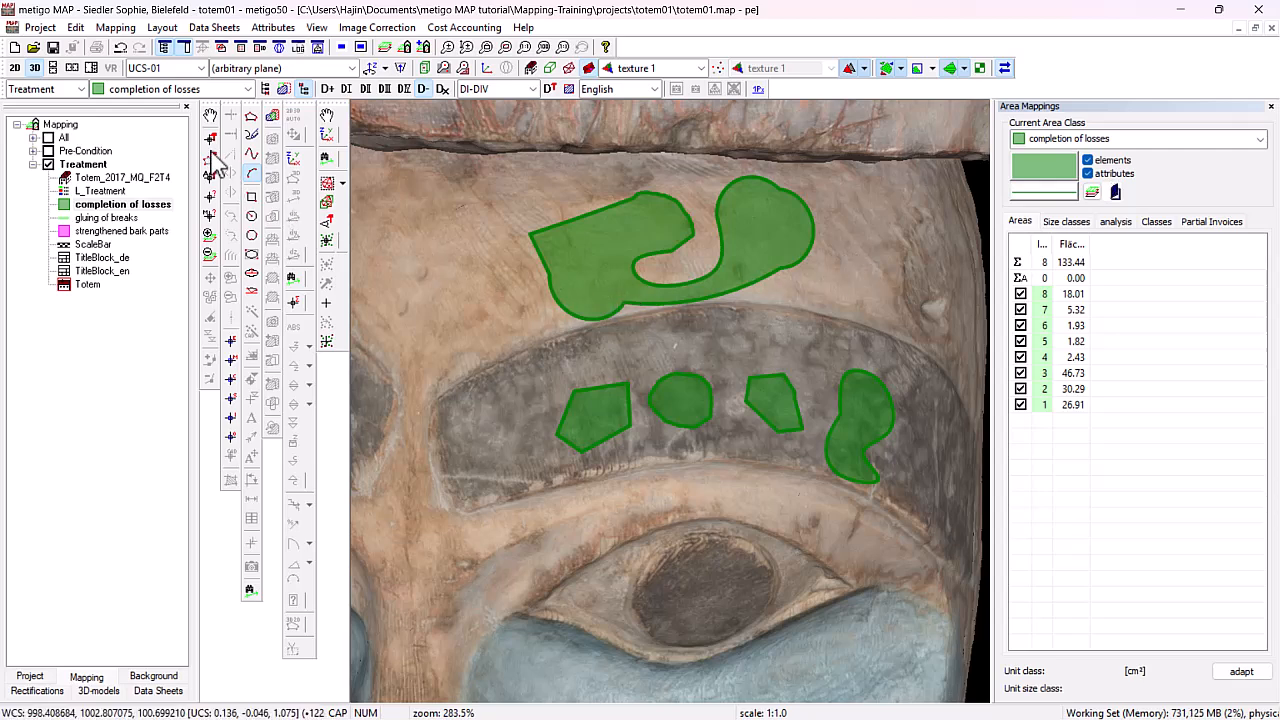
{"action": "left_click", "coordinate": [15, 68]}
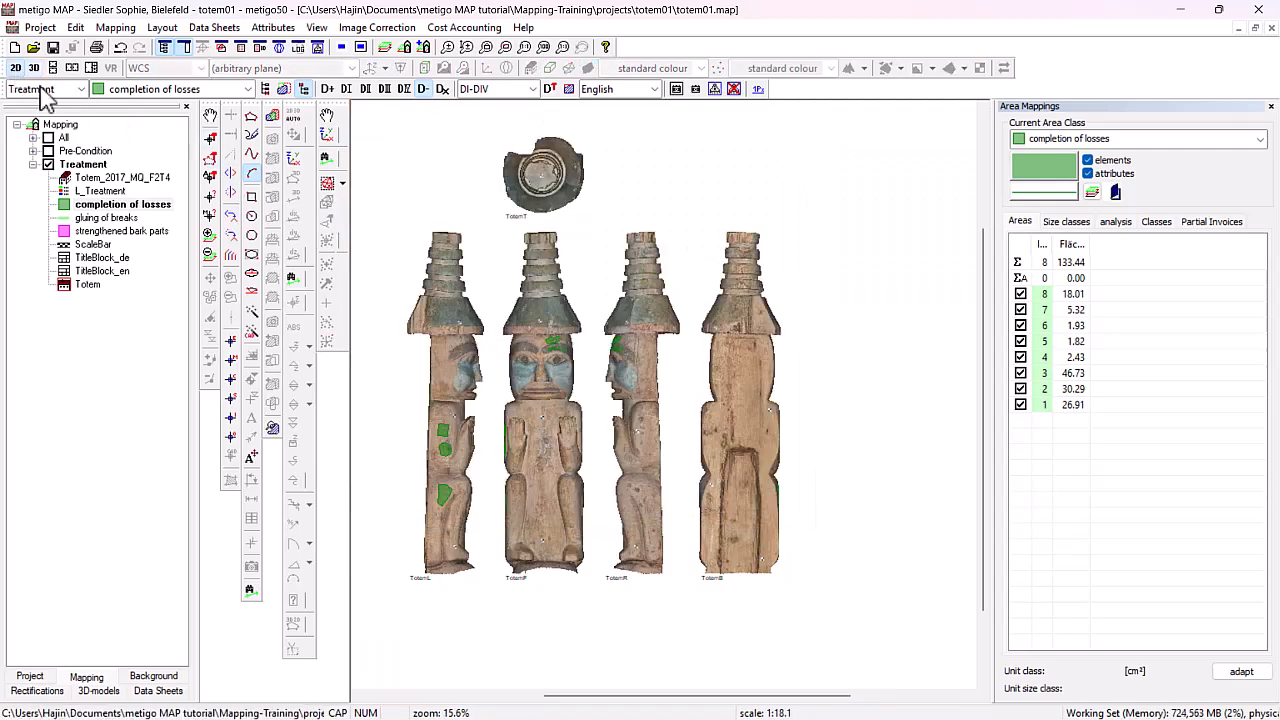
{"action": "scroll", "coordinate": [572, 355], "scroll_direction": "up", "scroll_amount": 4}
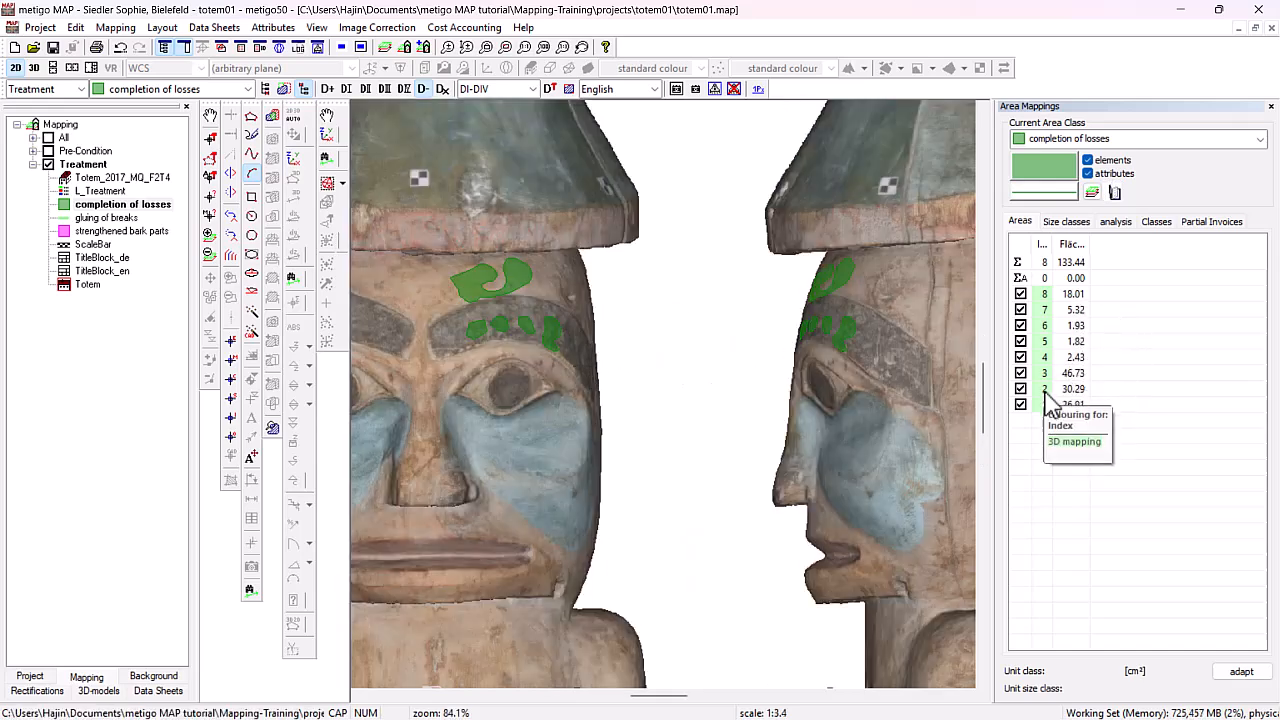
{"action": "left_click", "coordinate": [1044, 327]}
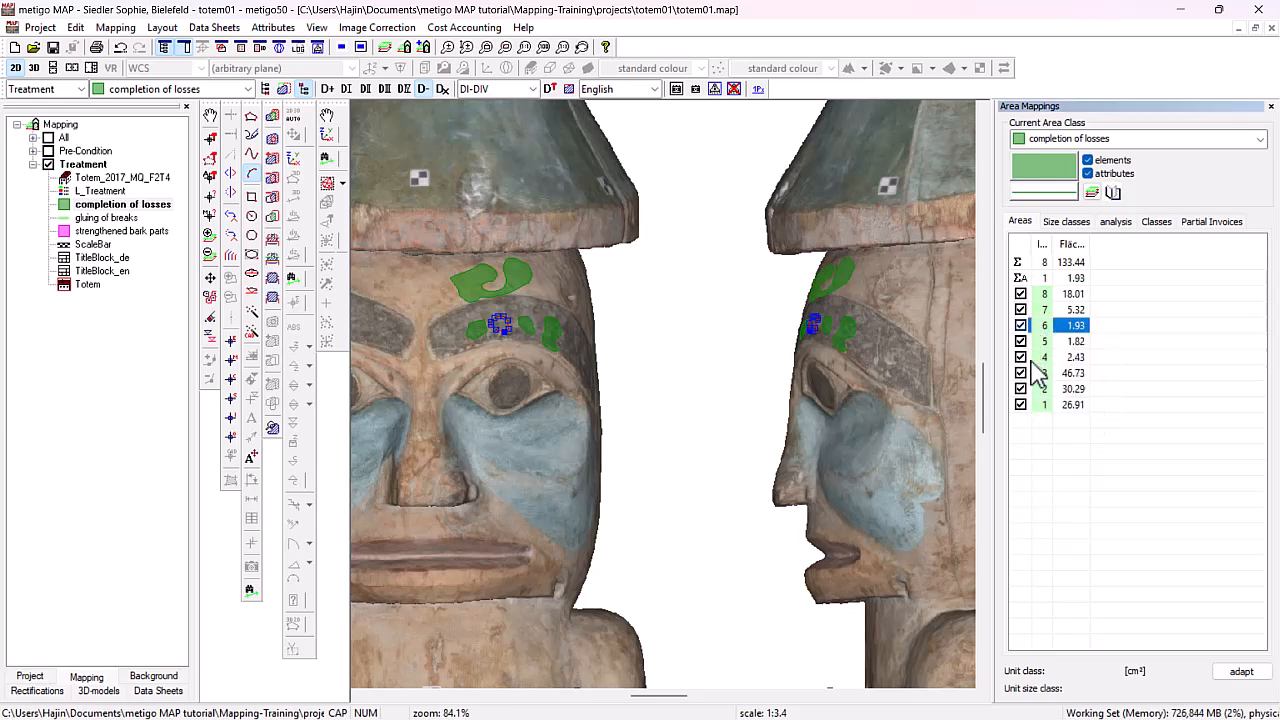
{"action": "left_click", "coordinate": [1046, 358]}
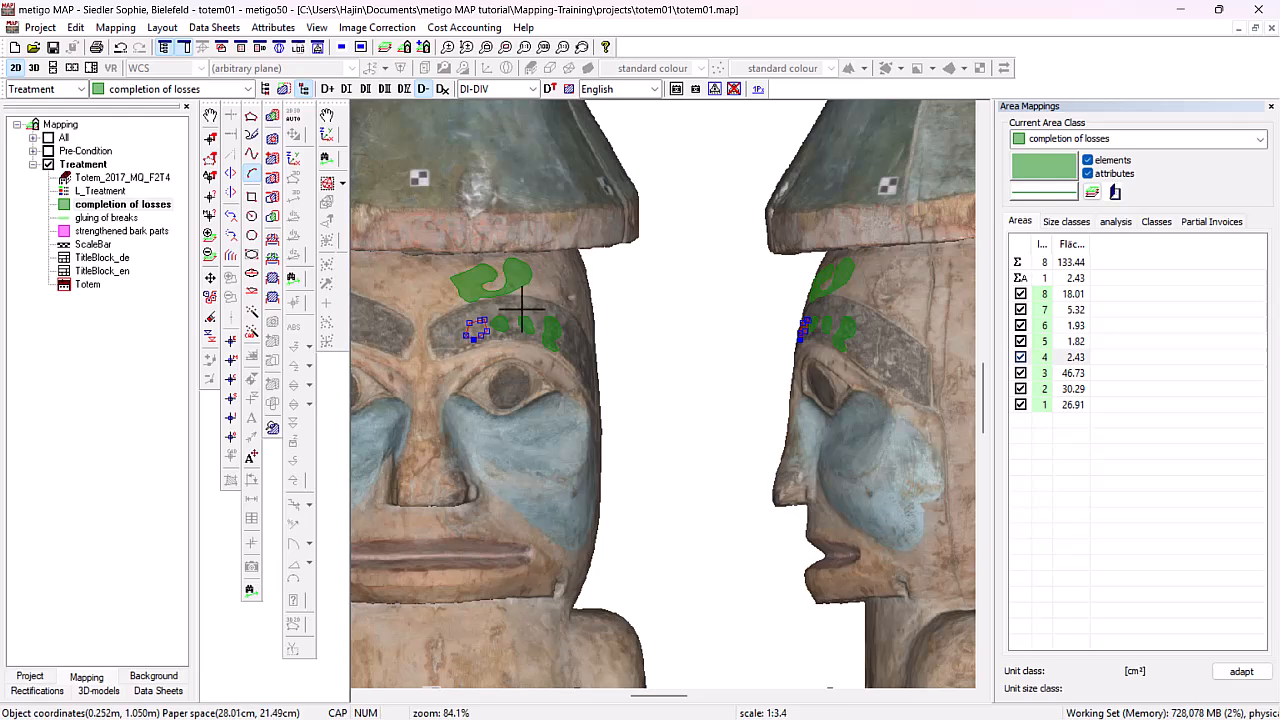
- Enable the automatic 2D/3D option for mapping on the torso in the 2D front view
{"action": "scroll", "coordinate": [420, 343], "scroll_direction": "up", "scroll_amount": 3}
{"action": "middle_click_drag", "start_coordinate": [428, 340], "coordinate": [635, 140]}
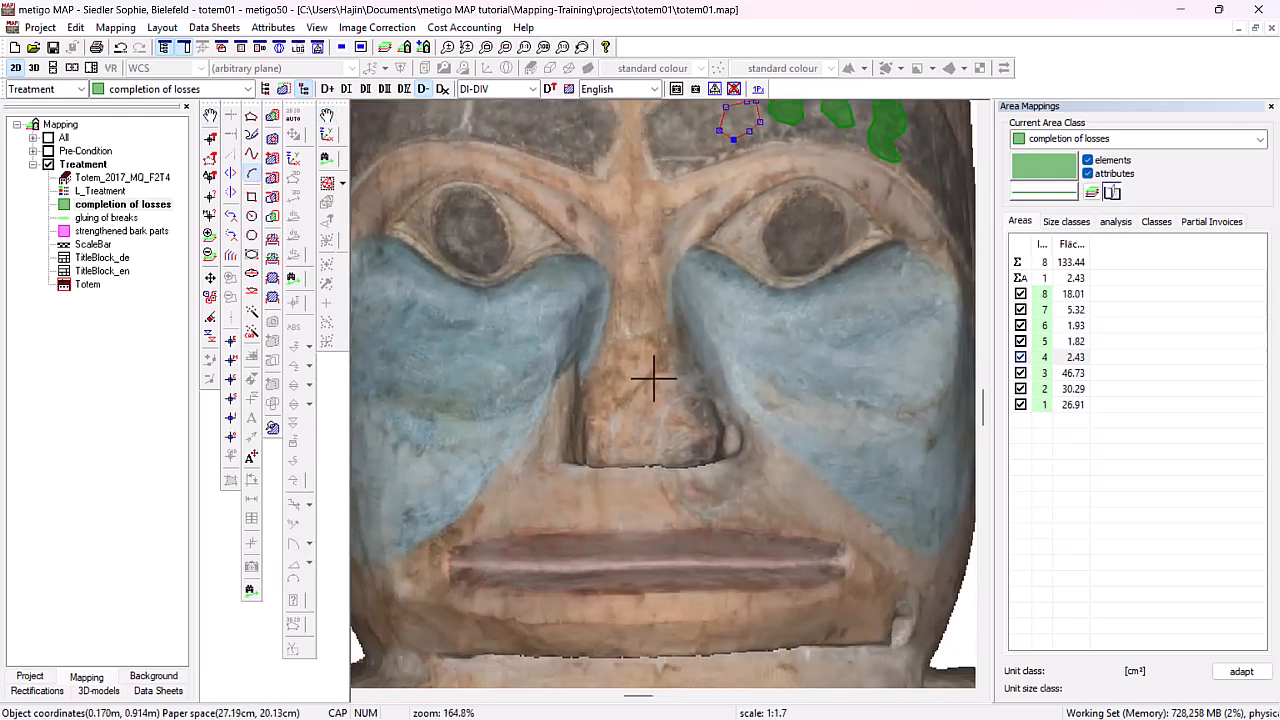
{"action": "scroll", "coordinate": [654, 410], "scroll_direction": "down", "scroll_amount": 6}
{"action": "middle_click_drag", "start_coordinate": [654, 620], "coordinate": [625, 400]}
{"action": "scroll", "coordinate": [624, 400], "scroll_direction": "up", "scroll_amount": 5}
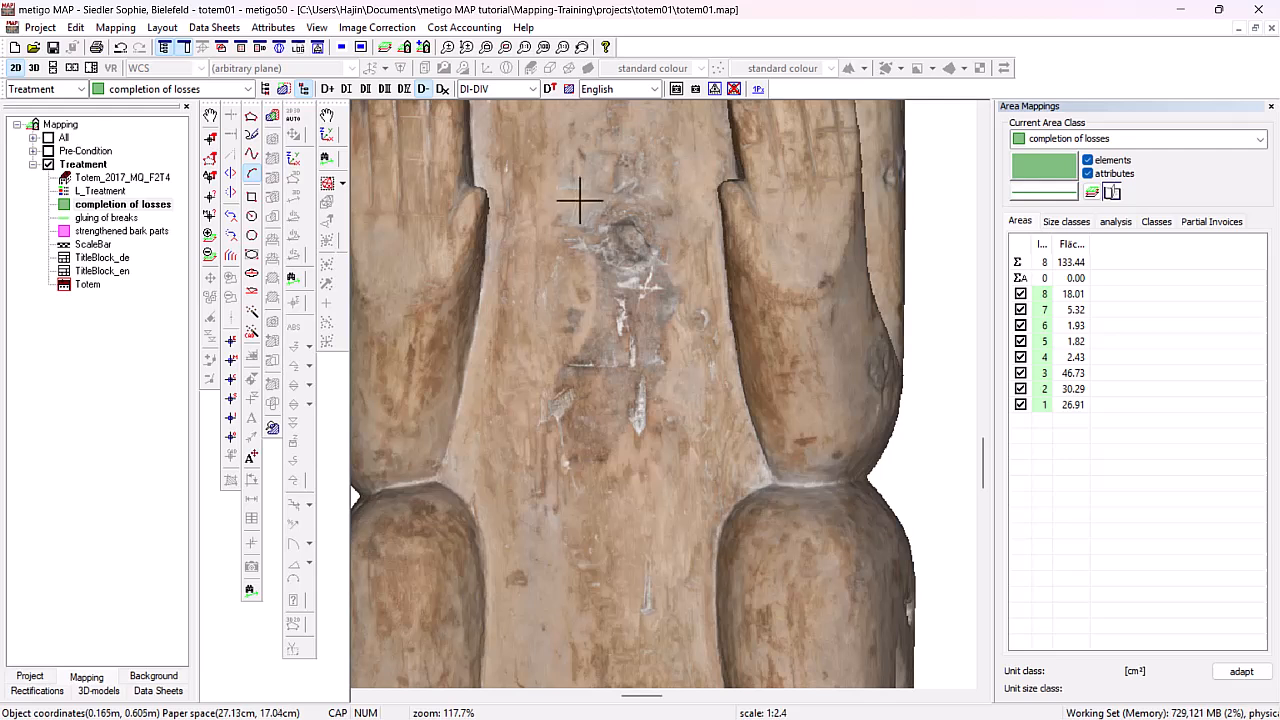
{"action": "left_click", "coordinate": [303, 128]}
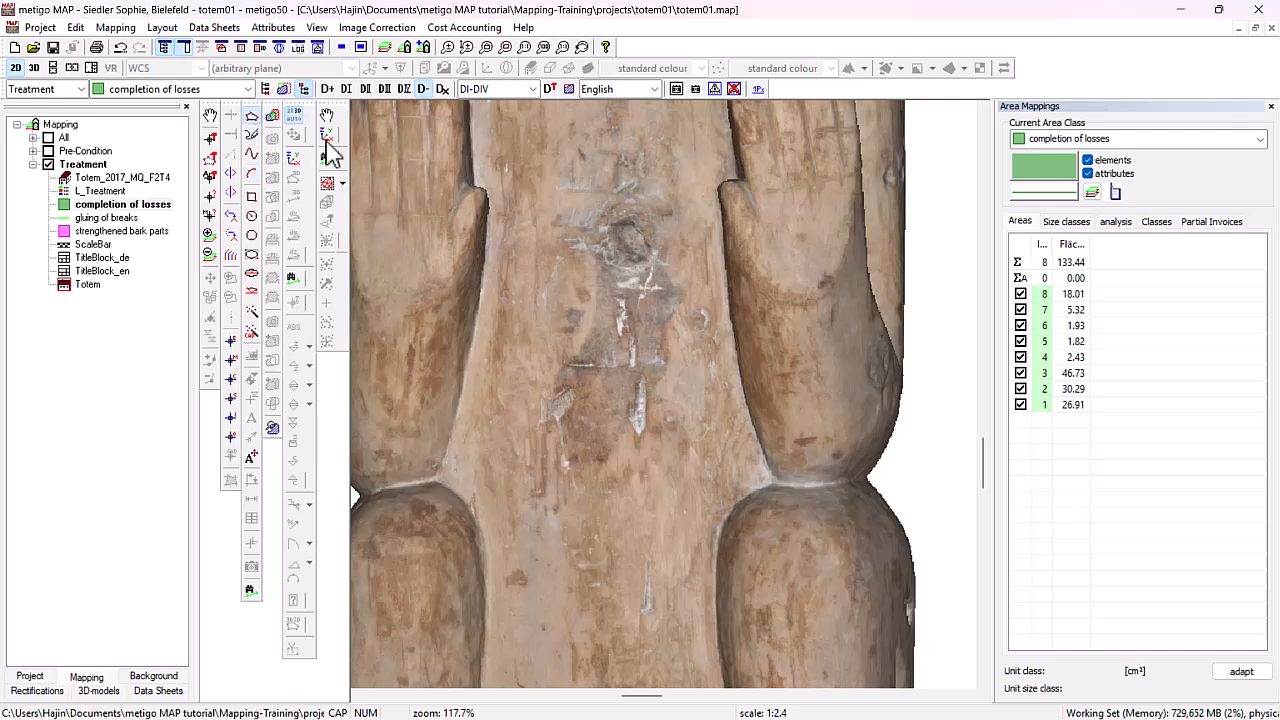
- Map a five-sided completion of losses polygon of about 26.9 cm² on the chest between the hands in the 2D front view
{"action": "left_click", "coordinate": [554, 171]}
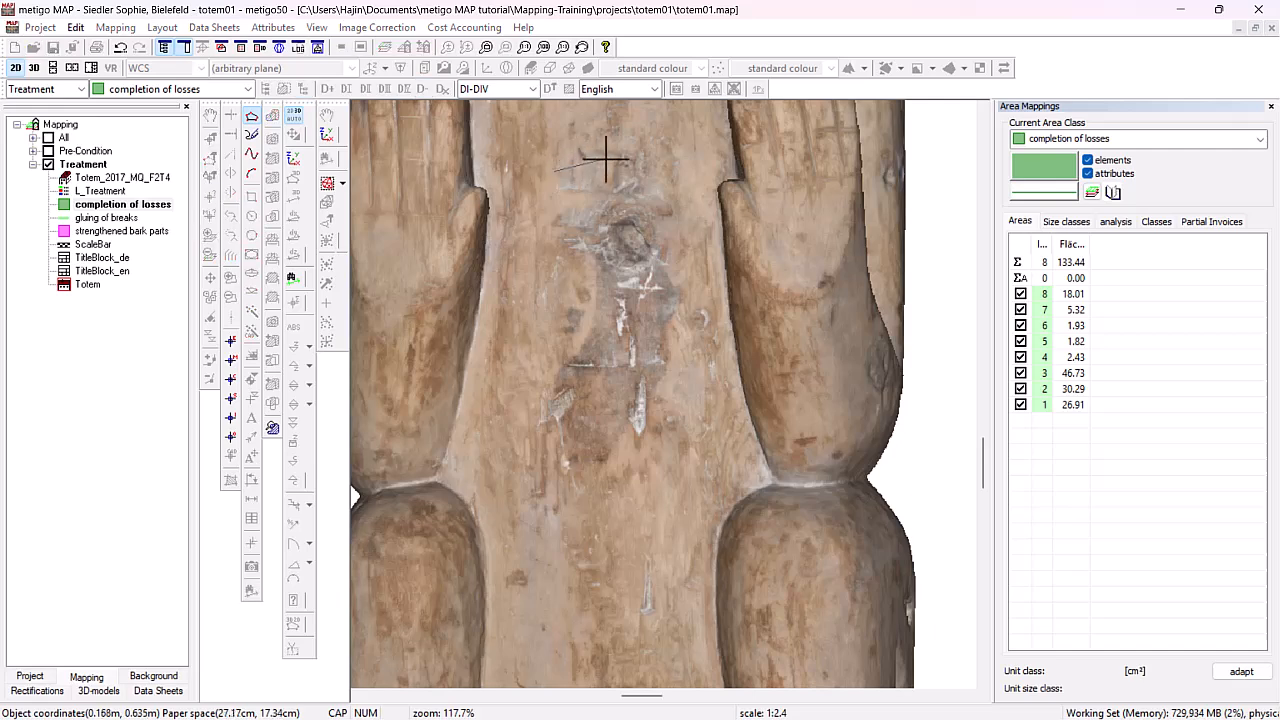
{"action": "left_click", "coordinate": [609, 159]}
{"action": "left_click", "coordinate": [644, 217]}
{"action": "left_click", "coordinate": [597, 251]}
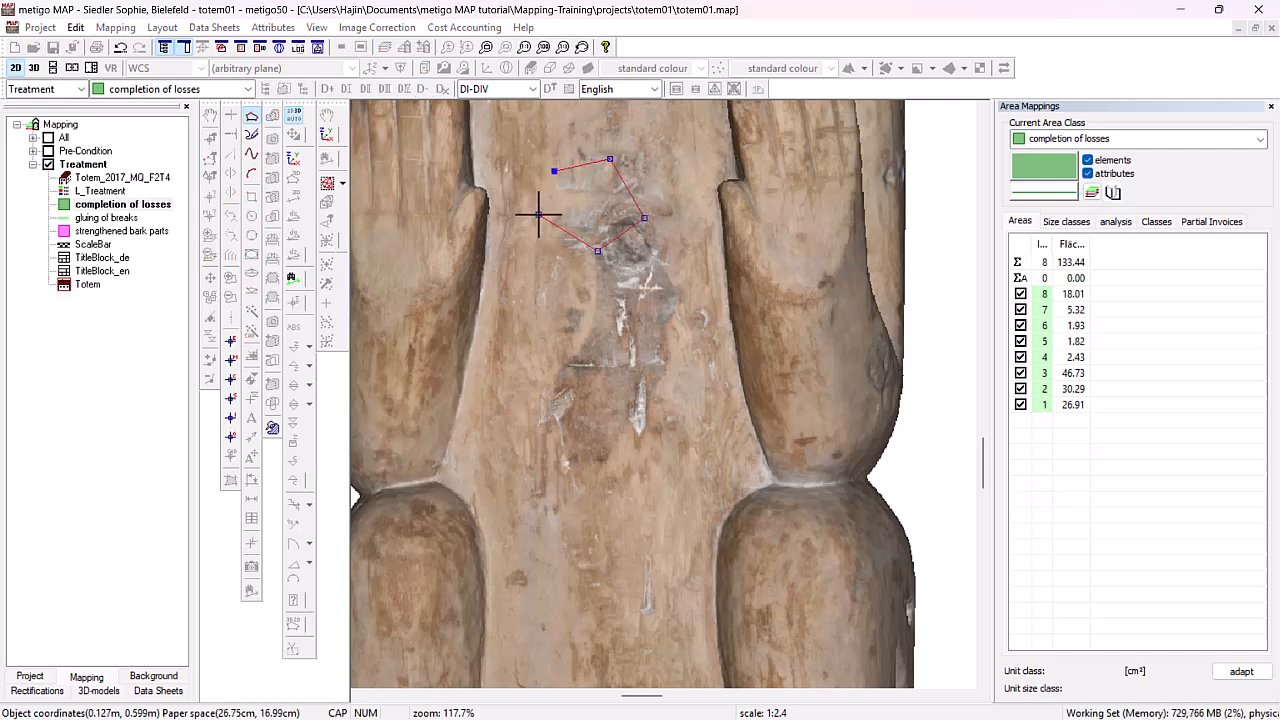
{"action": "double_click", "coordinate": [538, 215]}
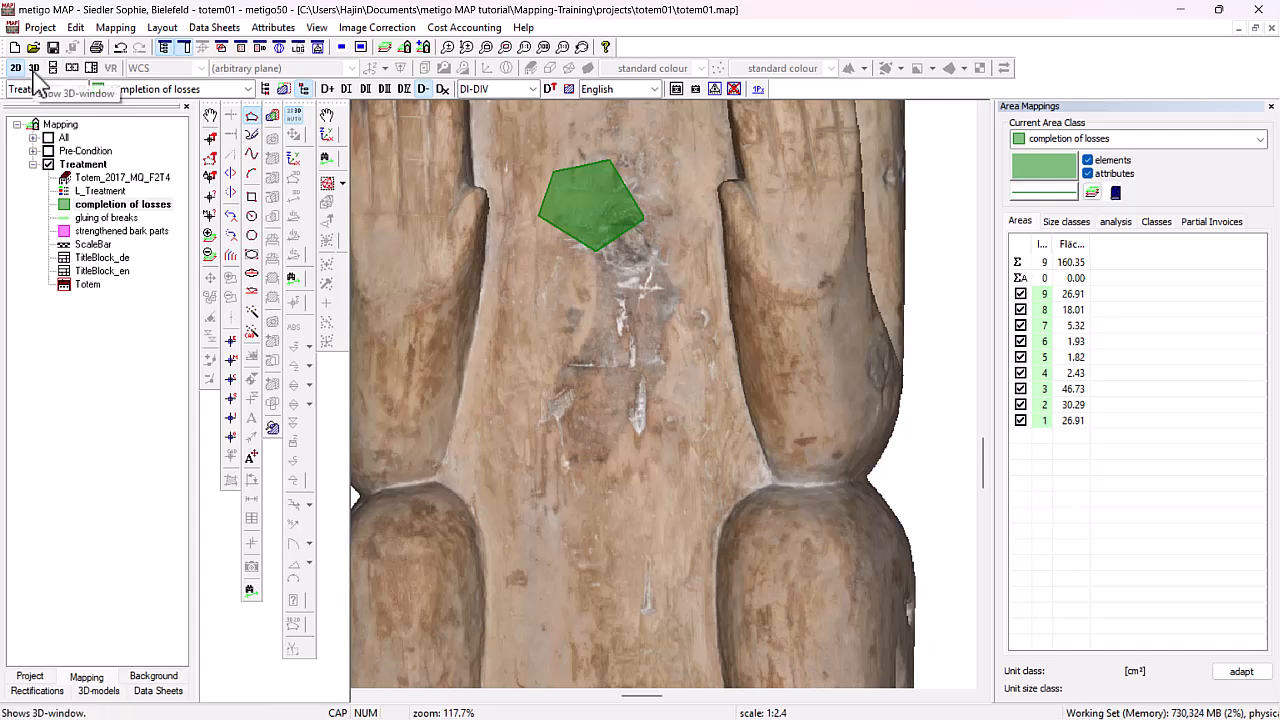
- Show the 3D window and examine the chest polygon on the model, up close and together with the whole totem
{"action": "left_click", "coordinate": [34, 70]}
{"action": "scroll", "coordinate": [465, 352], "scroll_direction": "down", "scroll_amount": 3}
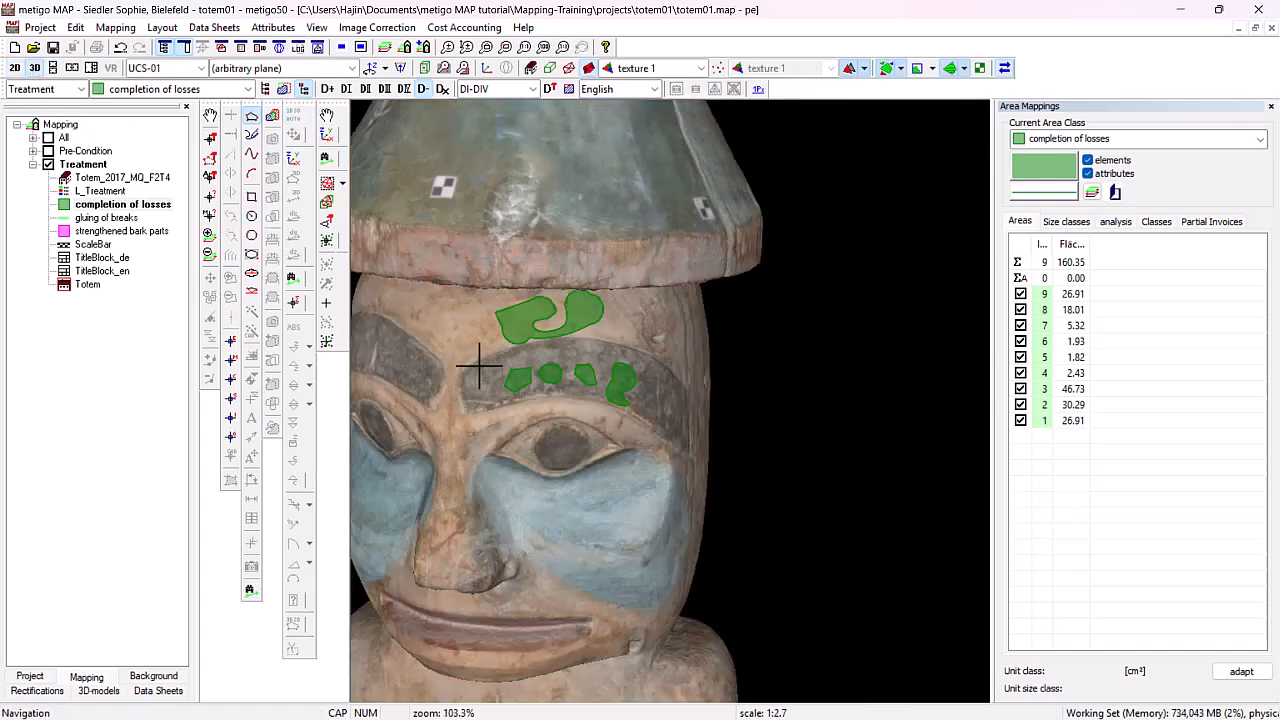
{"action": "scroll", "coordinate": [480, 367], "scroll_direction": "down", "scroll_amount": 5}
{"action": "scroll", "coordinate": [465, 612], "scroll_direction": "up", "scroll_amount": 8}
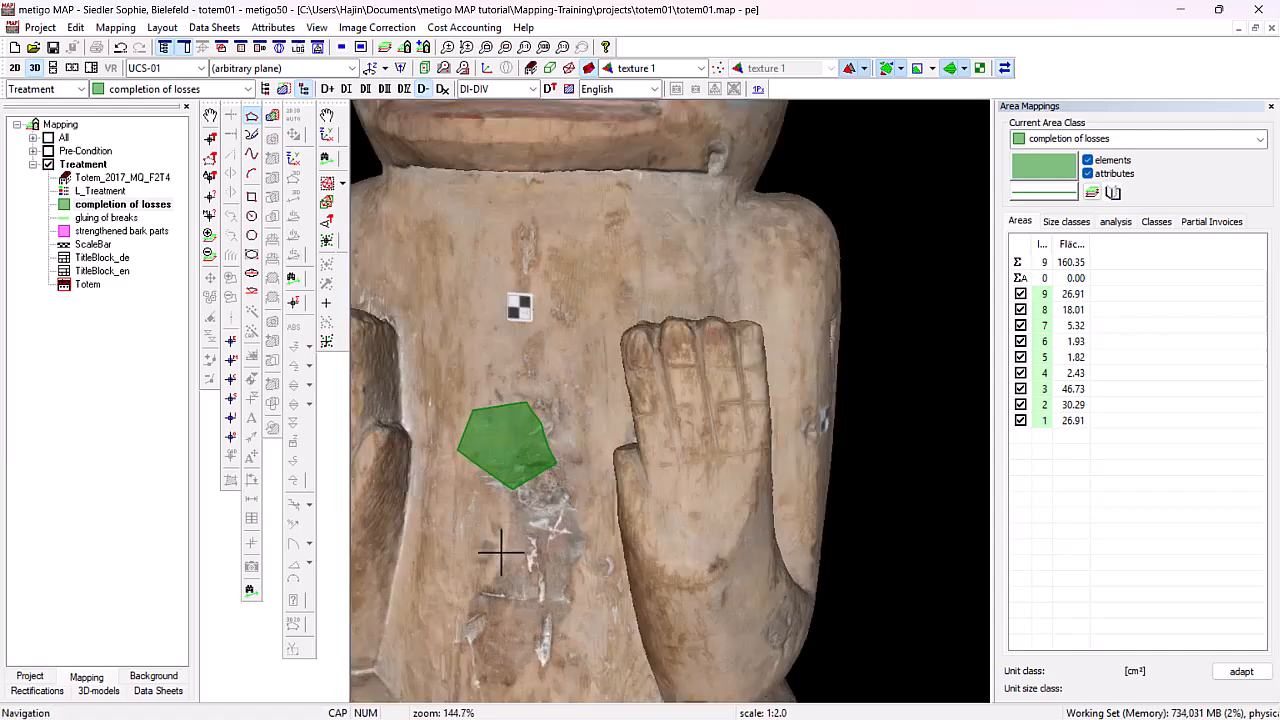
{"action": "scroll", "coordinate": [523, 457], "scroll_direction": "up", "scroll_amount": 3}
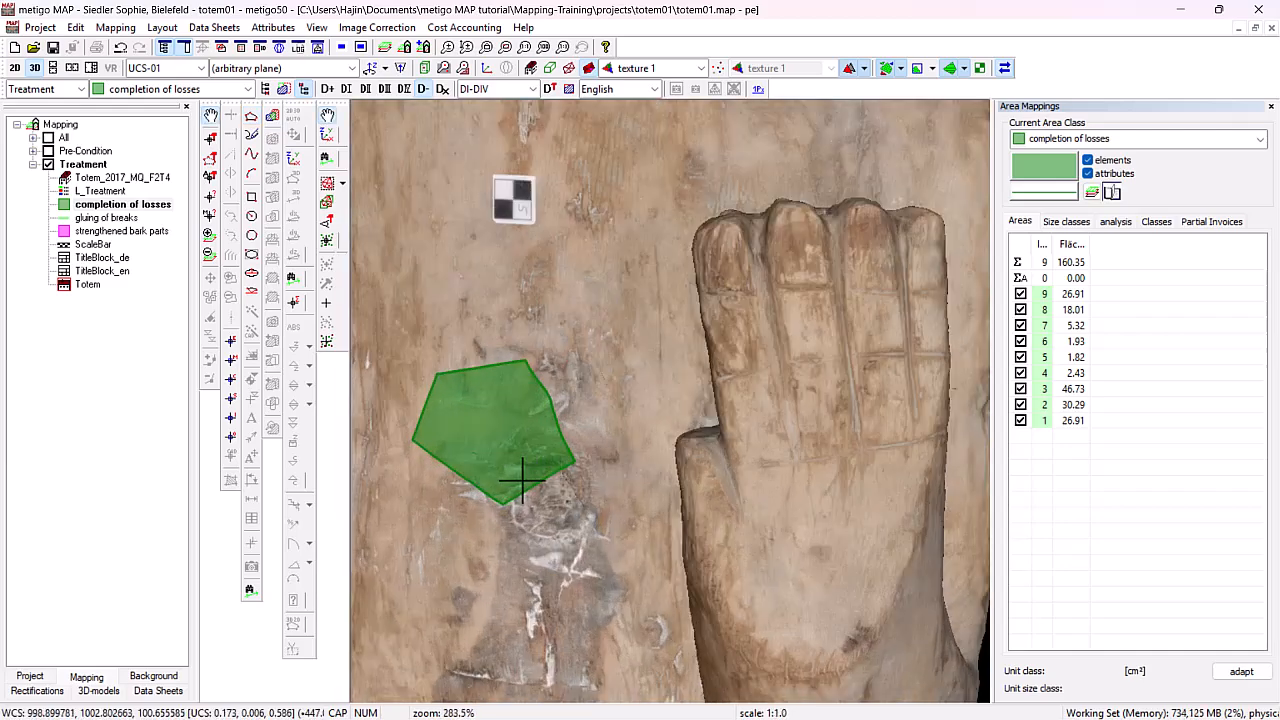
{"action": "middle_click_drag", "start_coordinate": [523, 480], "coordinate": [543, 496]}
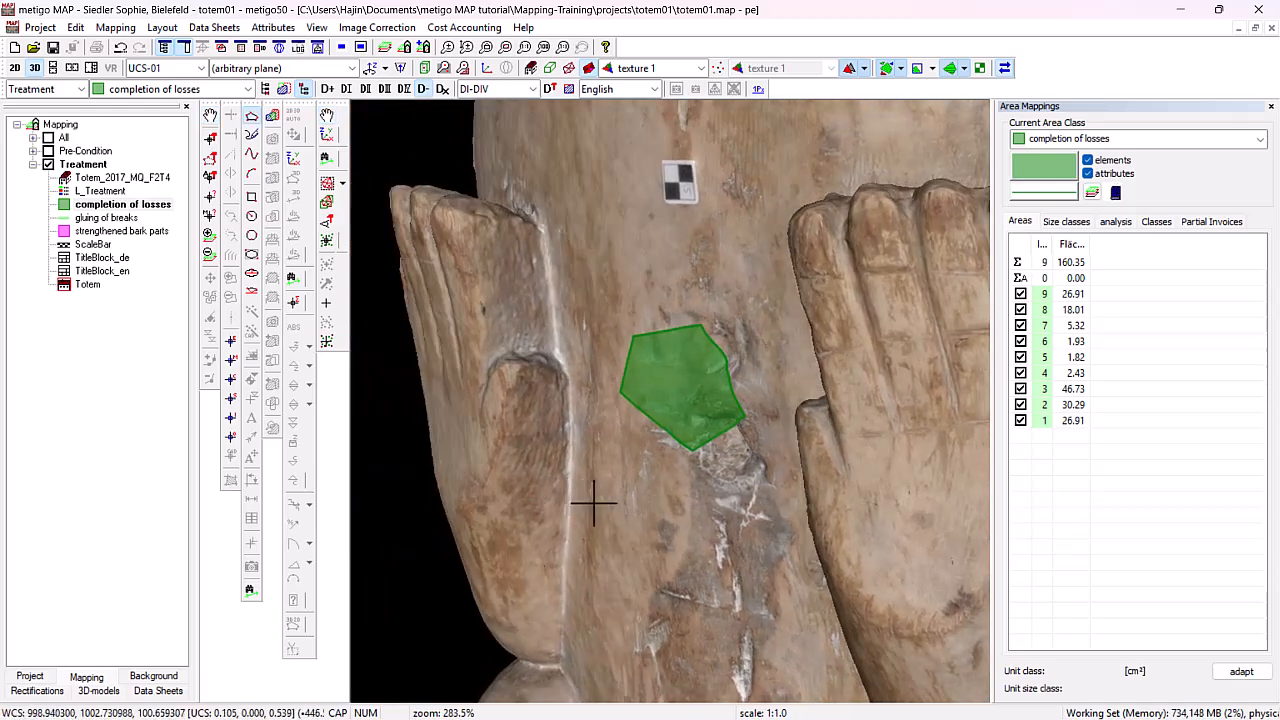
{"action": "scroll", "coordinate": [606, 449], "scroll_direction": "down", "scroll_amount": 9}
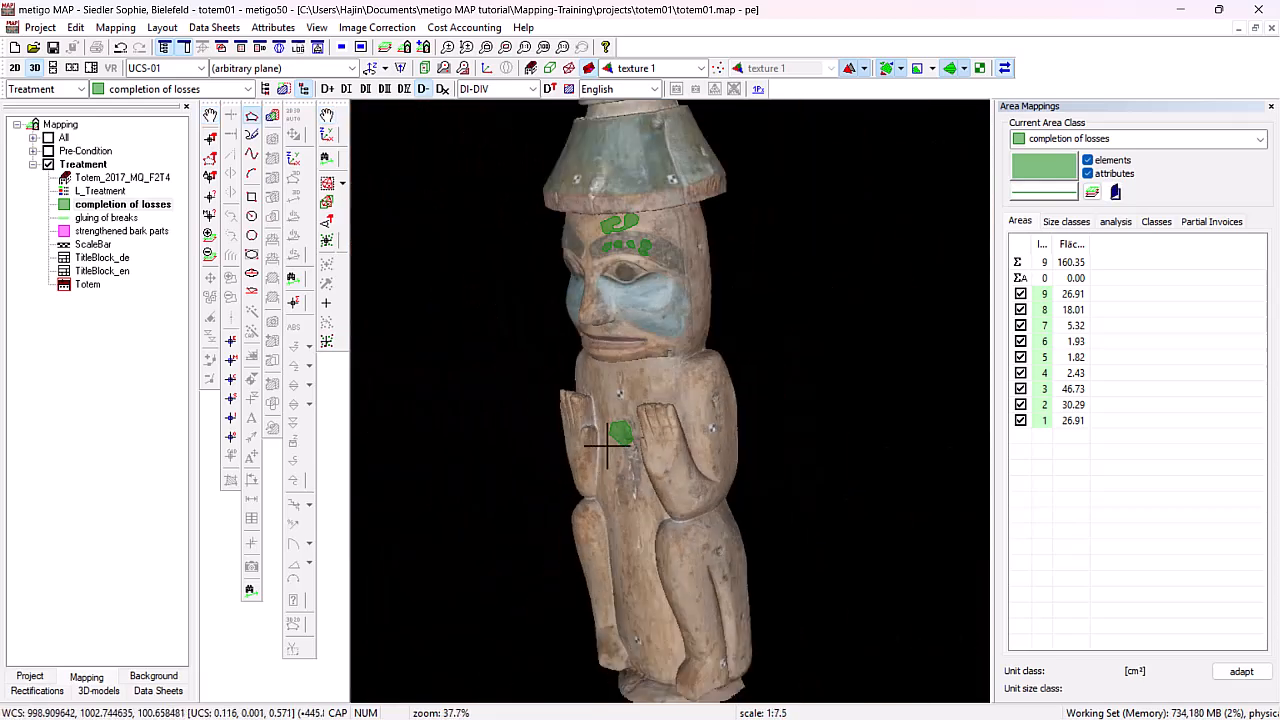
{"action": "left_click", "coordinate": [210, 115]}
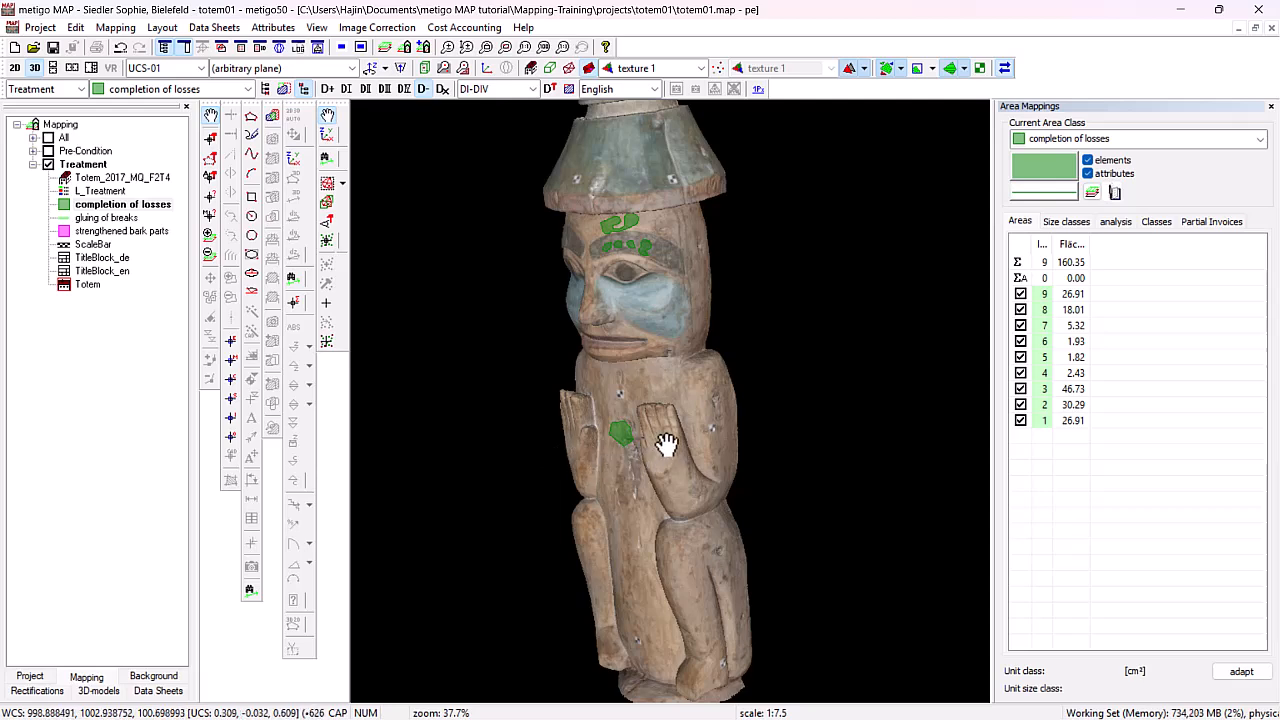
{"action": "left_click_drag", "start_coordinate": [666, 443], "coordinate": [724, 407]}
{"action": "right_click", "coordinate": [724, 407]}
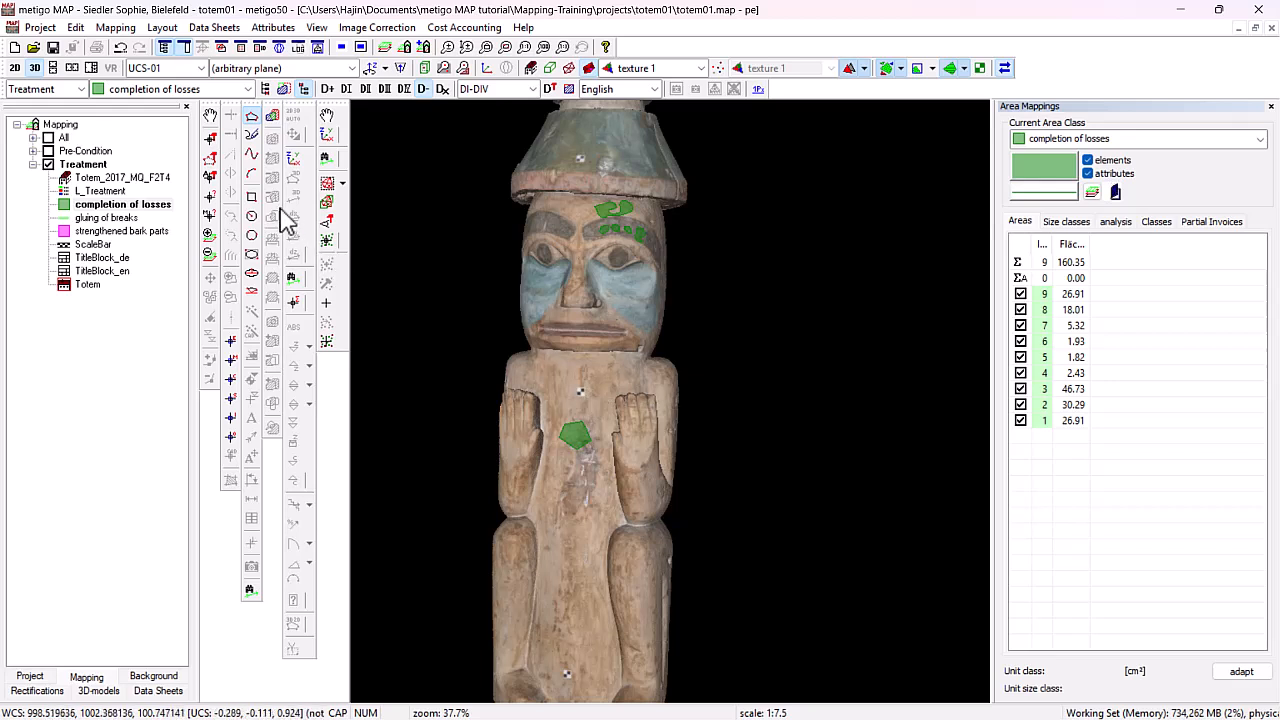
- Map a rounded completion of losses area of about 14.9 cm² with the spline tool on the totem's right-hand upper leg
{"action": "left_click", "coordinate": [251, 154]}
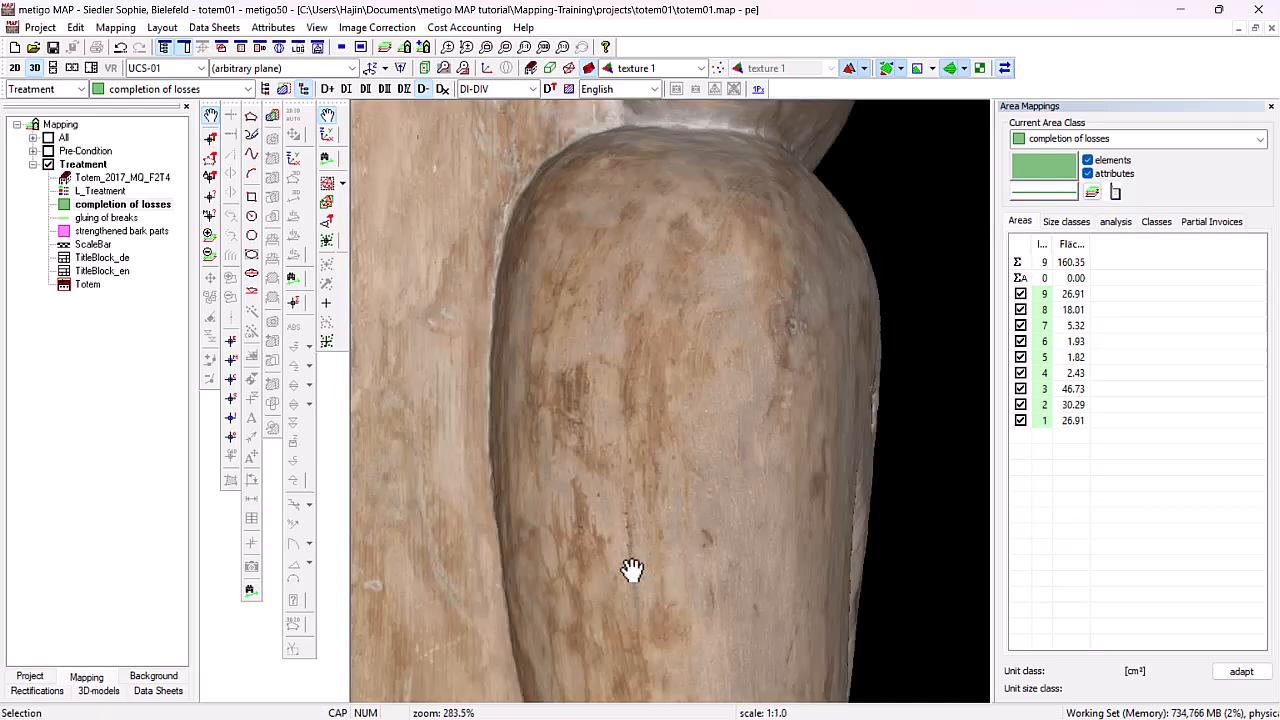
{"action": "scroll", "coordinate": [631, 571], "scroll_direction": "up", "scroll_amount": 5}
{"action": "left_click", "coordinate": [625, 450]}
{"action": "left_click", "coordinate": [587, 385]}
{"action": "left_click", "coordinate": [647, 343]}
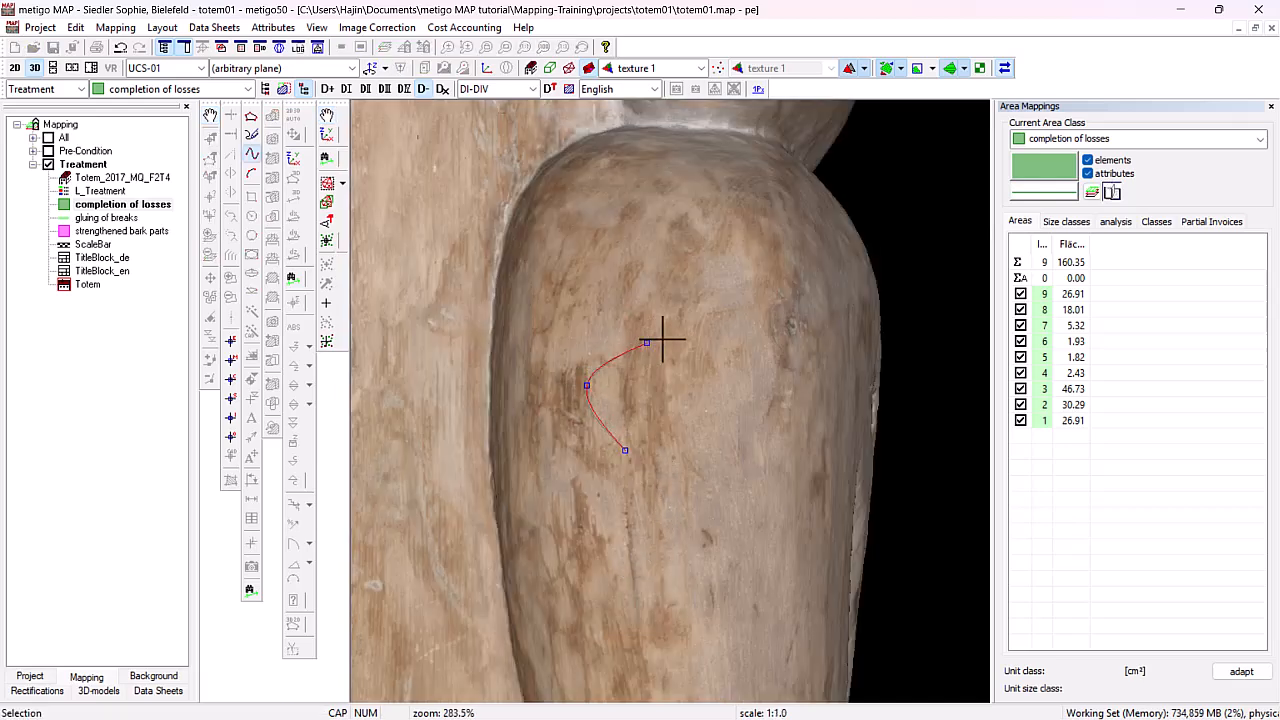
{"action": "left_click", "coordinate": [732, 358]}
{"action": "left_click", "coordinate": [755, 441]}
{"action": "left_click", "coordinate": [690, 497]}
{"action": "right_click", "coordinate": [651, 512]}
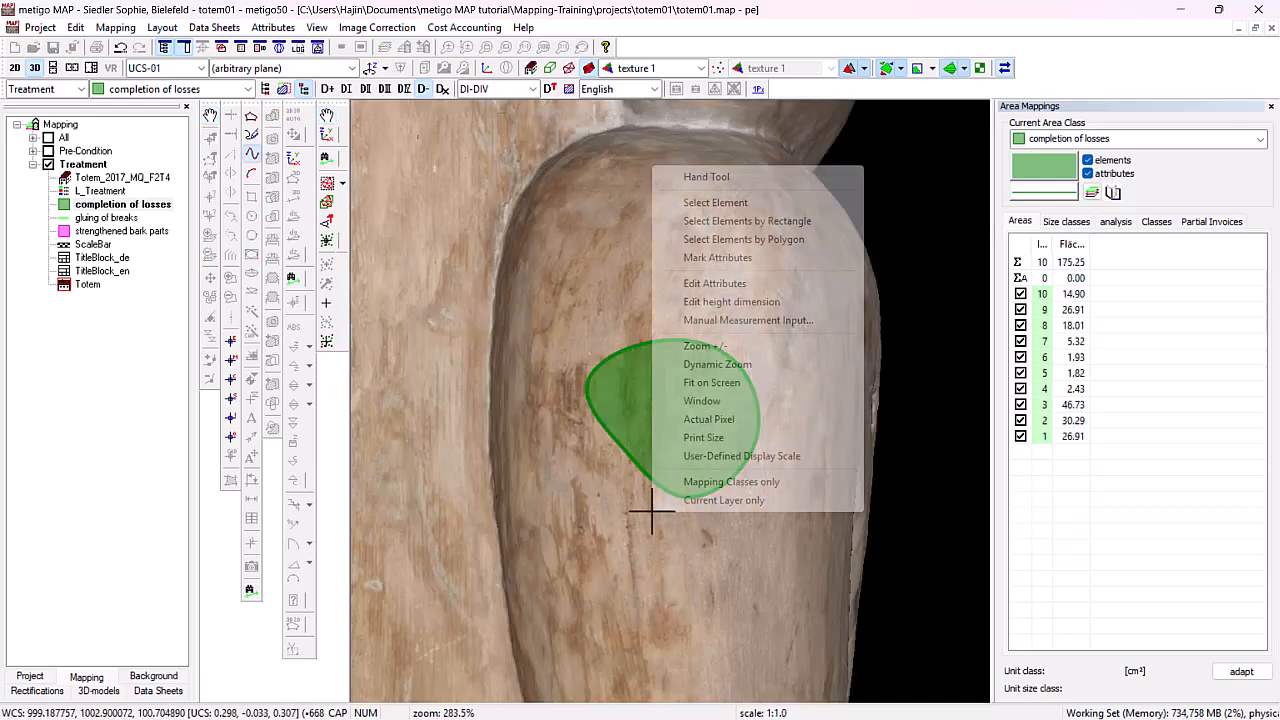
{"action": "left_click", "coordinate": [640, 512]}
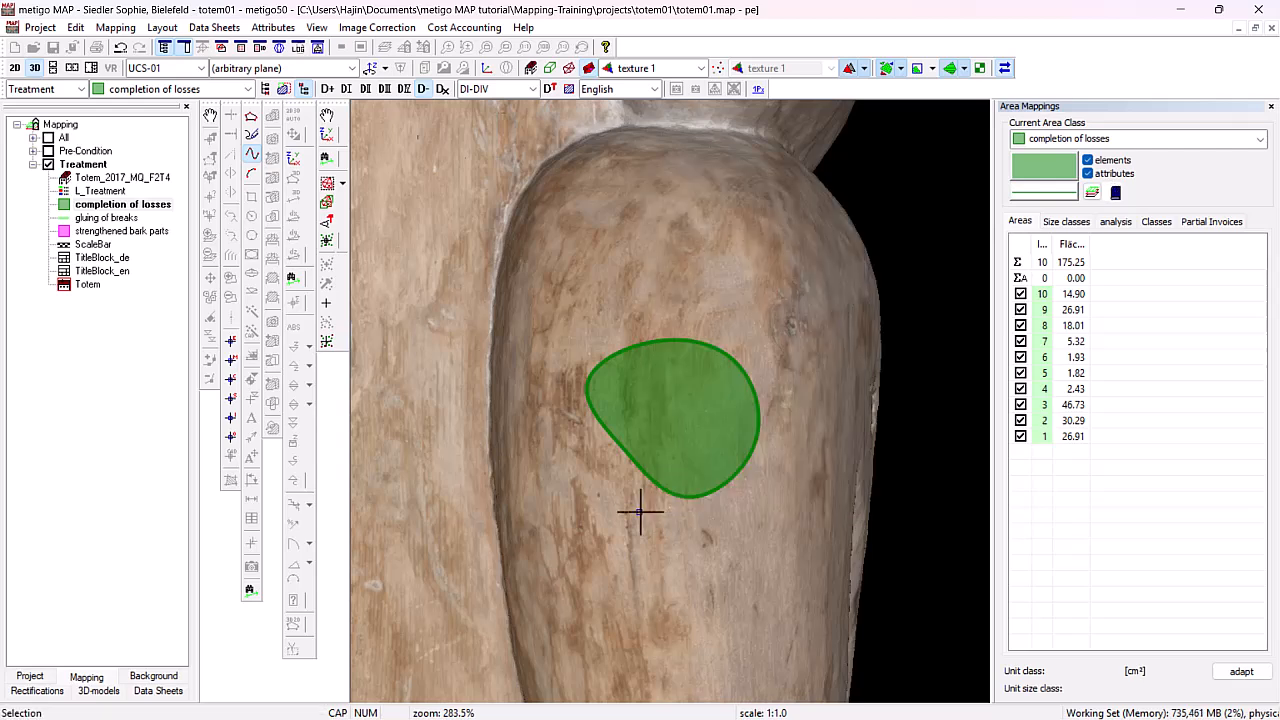
- Map a rounded completion of losses area of about 13.5 cm² with the spline tool on the totem's left-hand upper leg
{"action": "key", "text": "space"}
{"action": "key", "text": "space"}
{"action": "key", "text": "space"}
{"action": "scroll", "coordinate": [640, 512], "scroll_direction": "down", "scroll_amount": 10}
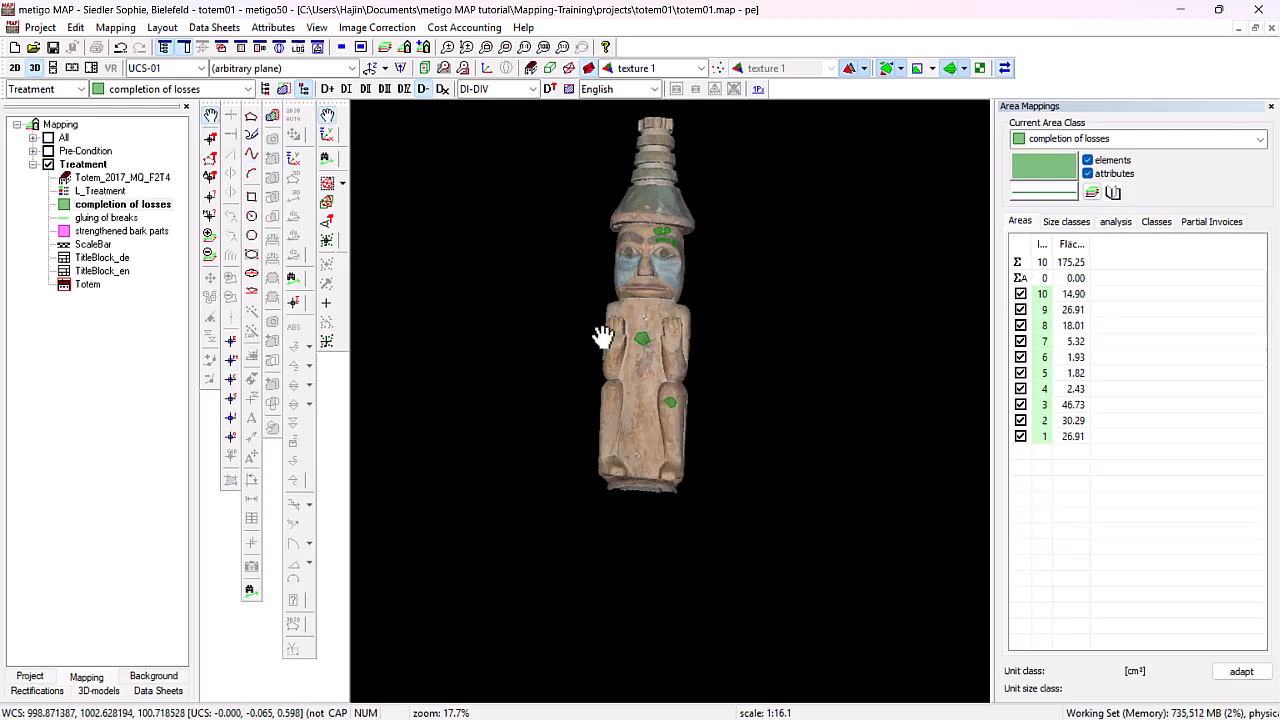
{"action": "scroll", "coordinate": [606, 400], "scroll_direction": "up", "scroll_amount": 10}
{"action": "key", "text": "space"}
{"action": "left_click", "coordinate": [621, 384]}
{"action": "left_click", "coordinate": [659, 347]}
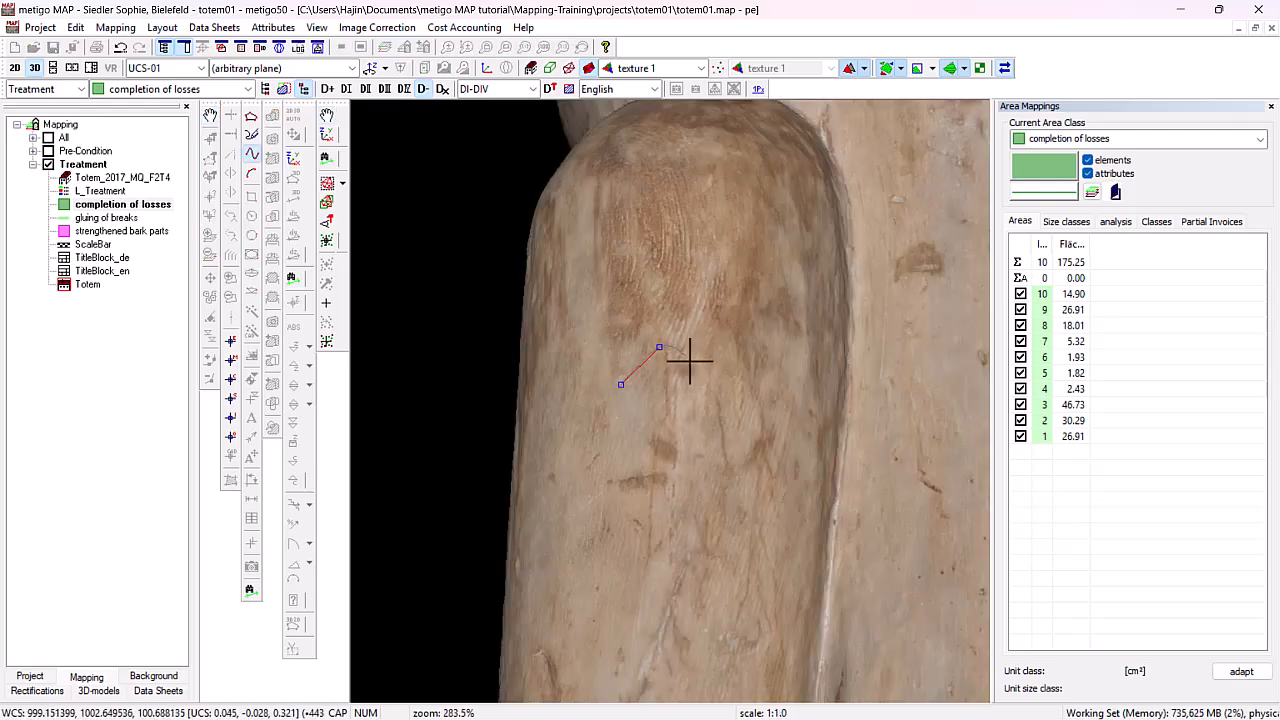
{"action": "left_click", "coordinate": [709, 400]}
{"action": "left_click", "coordinate": [685, 477]}
{"action": "left_click", "coordinate": [634, 518]}
{"action": "left_click", "coordinate": [587, 509]}
{"action": "left_click", "coordinate": [570, 432]}
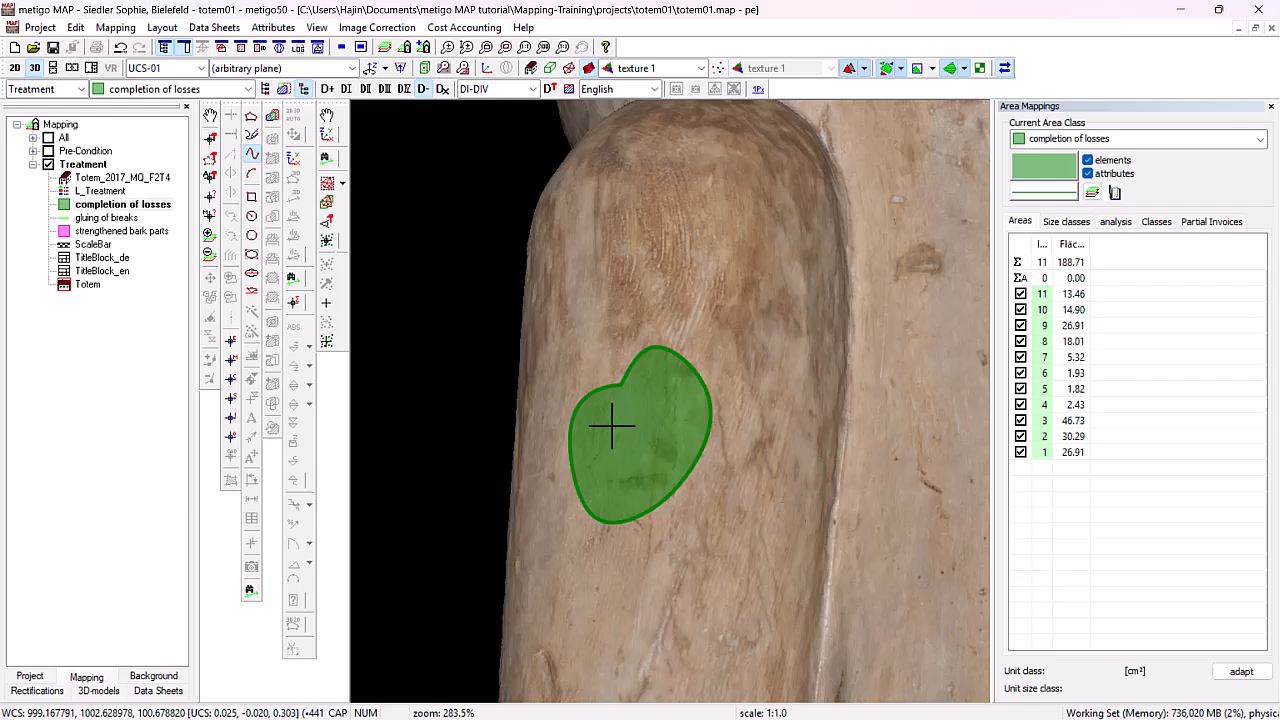
- Select the new spline area on the left-hand upper leg and move it into the class strengthened bark parts
{"action": "left_click", "coordinate": [211, 138]}
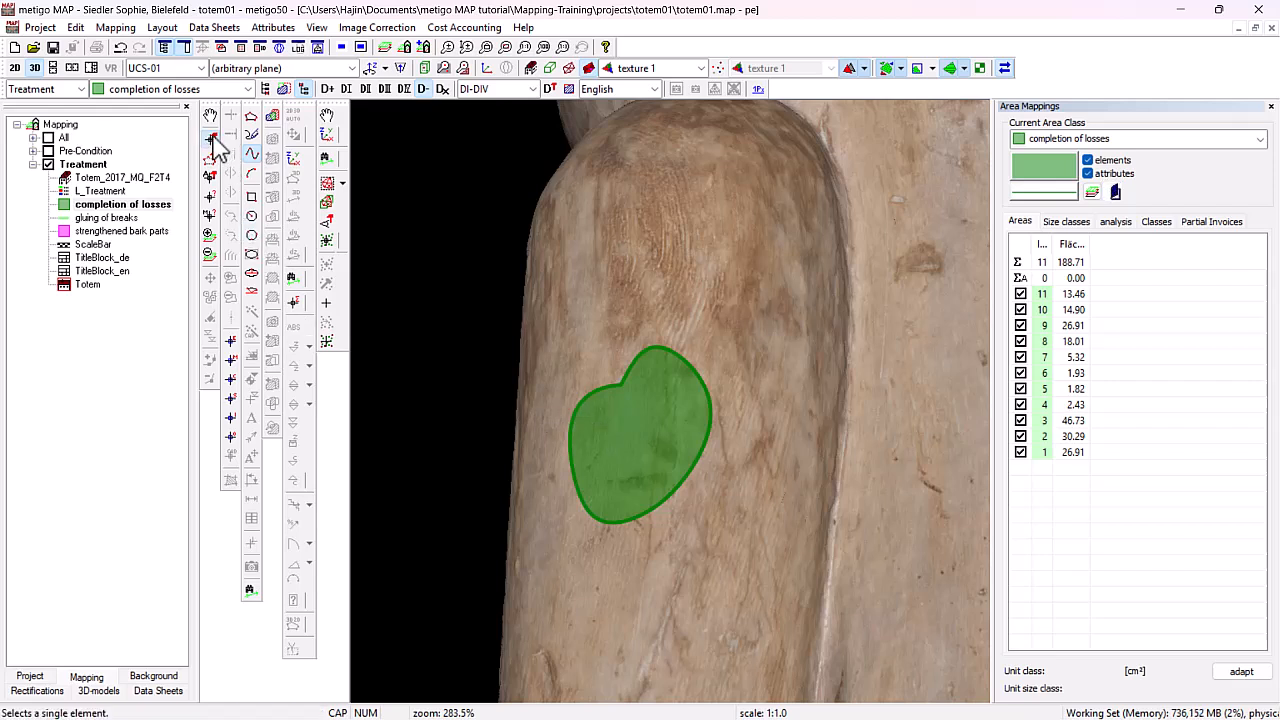
{"action": "left_click", "coordinate": [623, 436]}
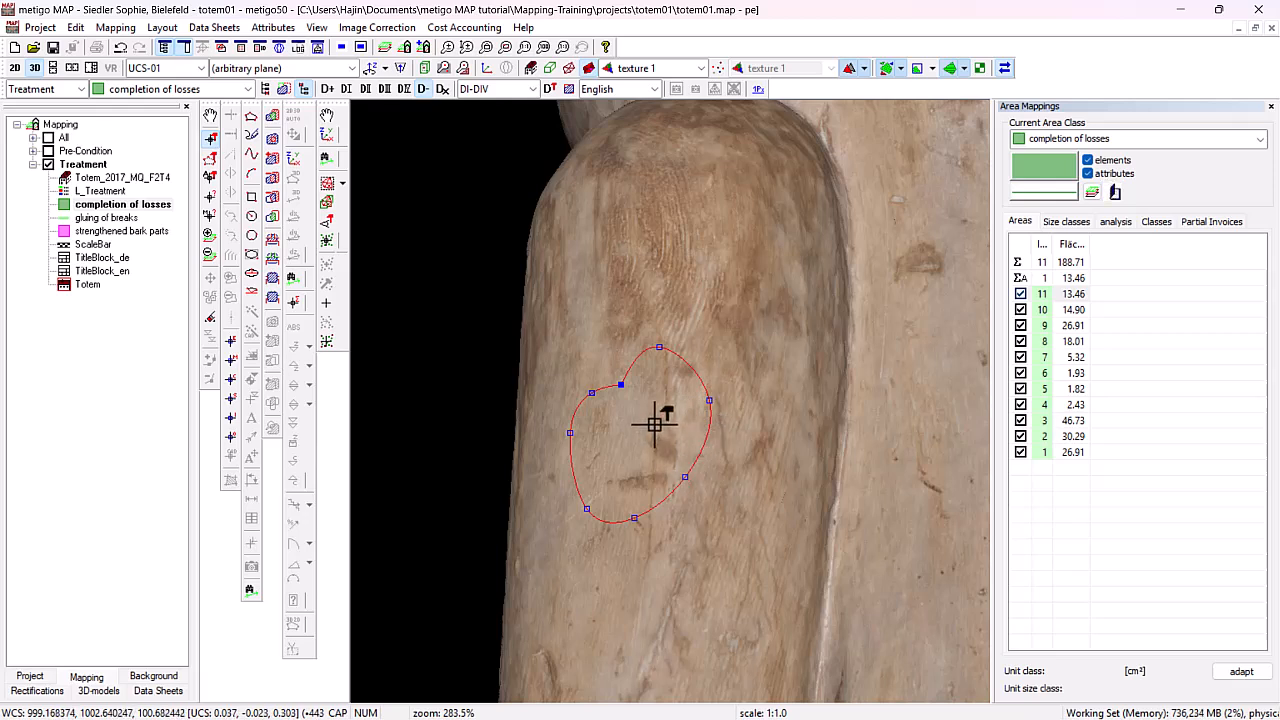
{"action": "left_click", "coordinate": [655, 424]}
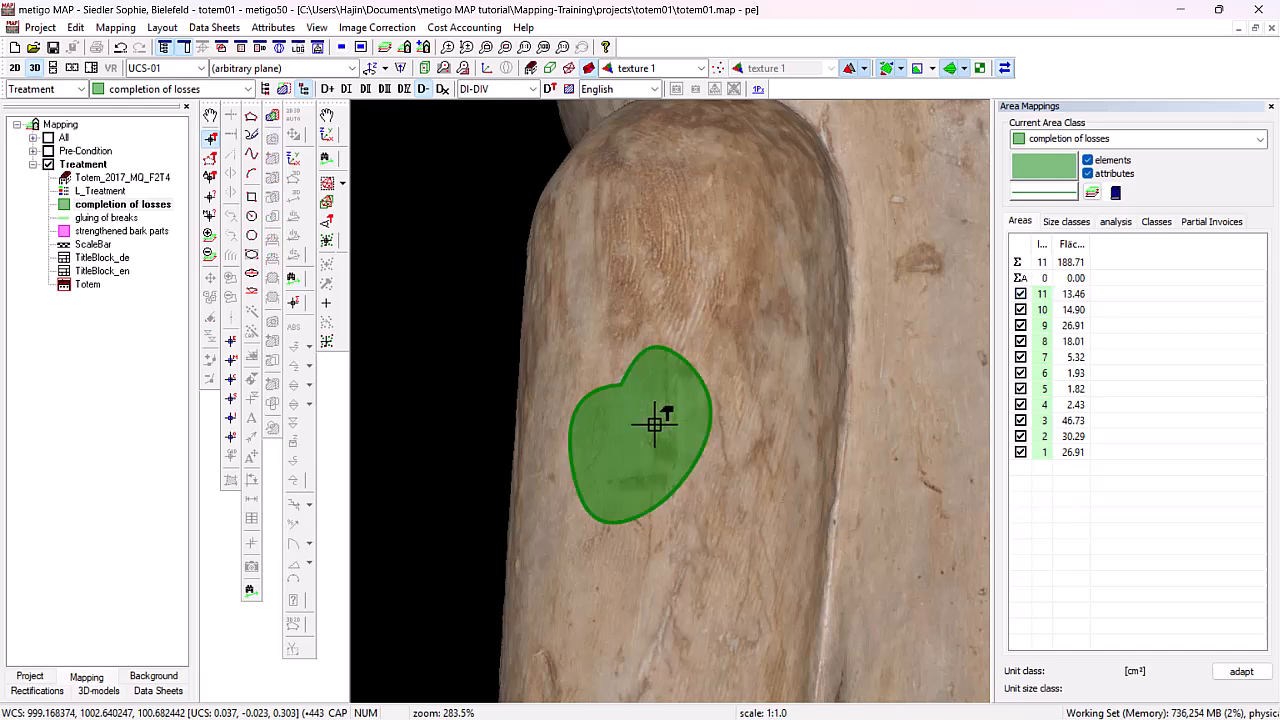
{"action": "left_click", "coordinate": [655, 424]}
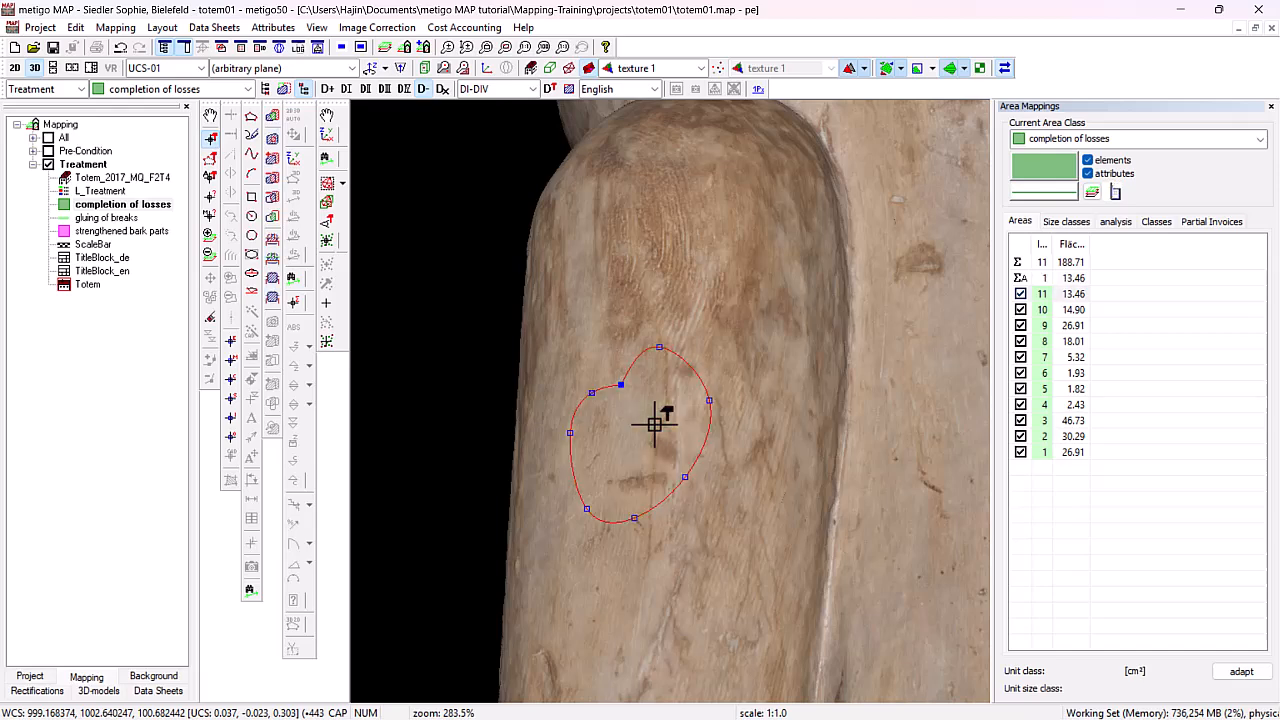
{"action": "right_click", "coordinate": [655, 424]}
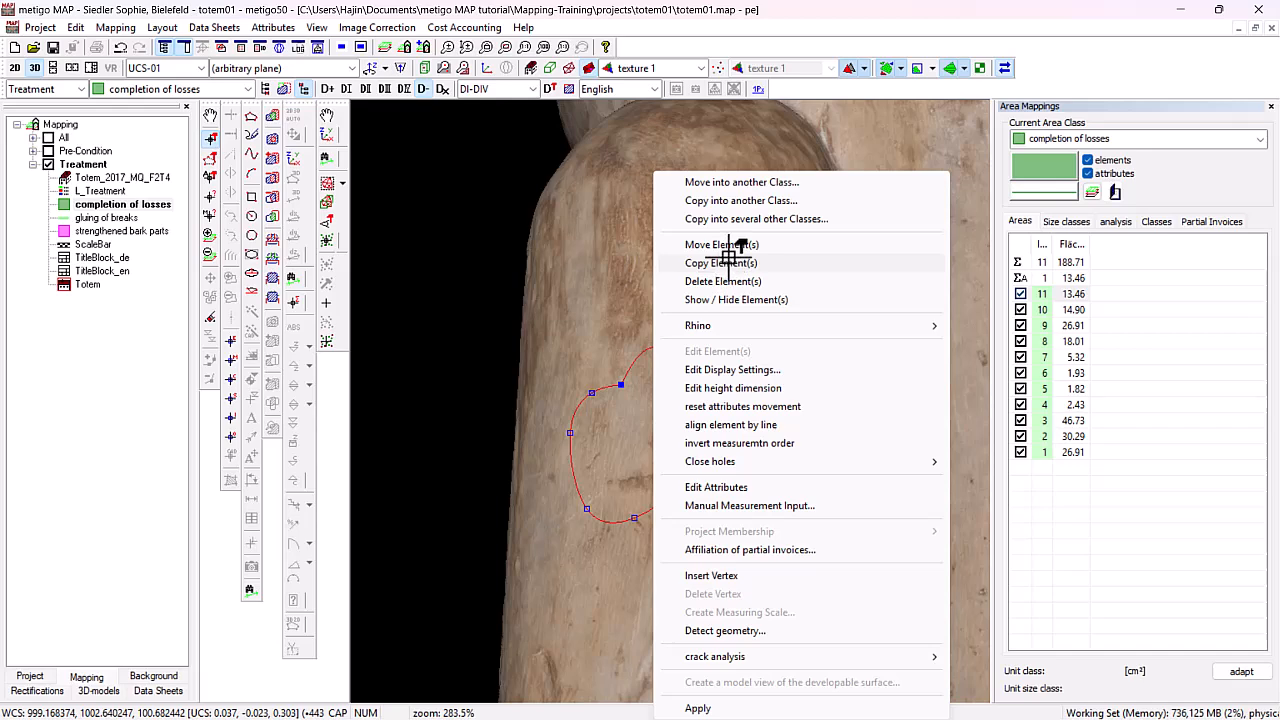
{"action": "left_click", "coordinate": [727, 182]}
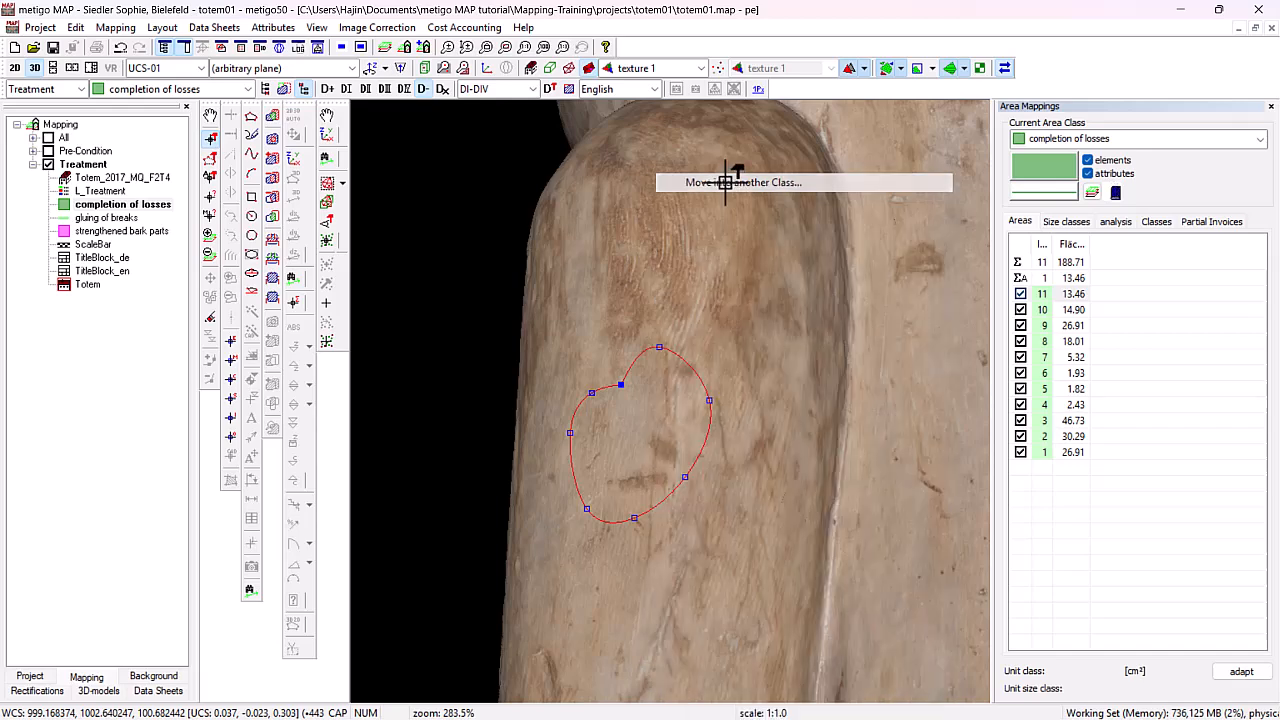
{"action": "left_click", "coordinate": [683, 299]}
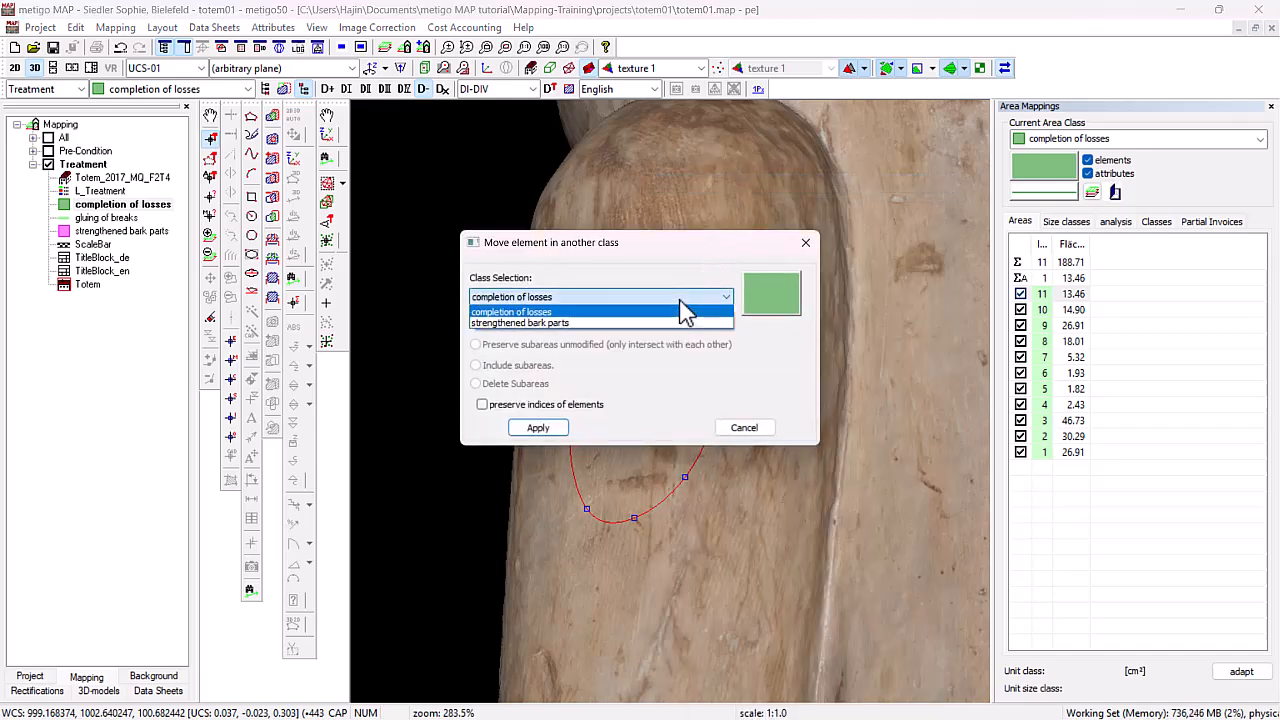
{"action": "left_click", "coordinate": [654, 322]}
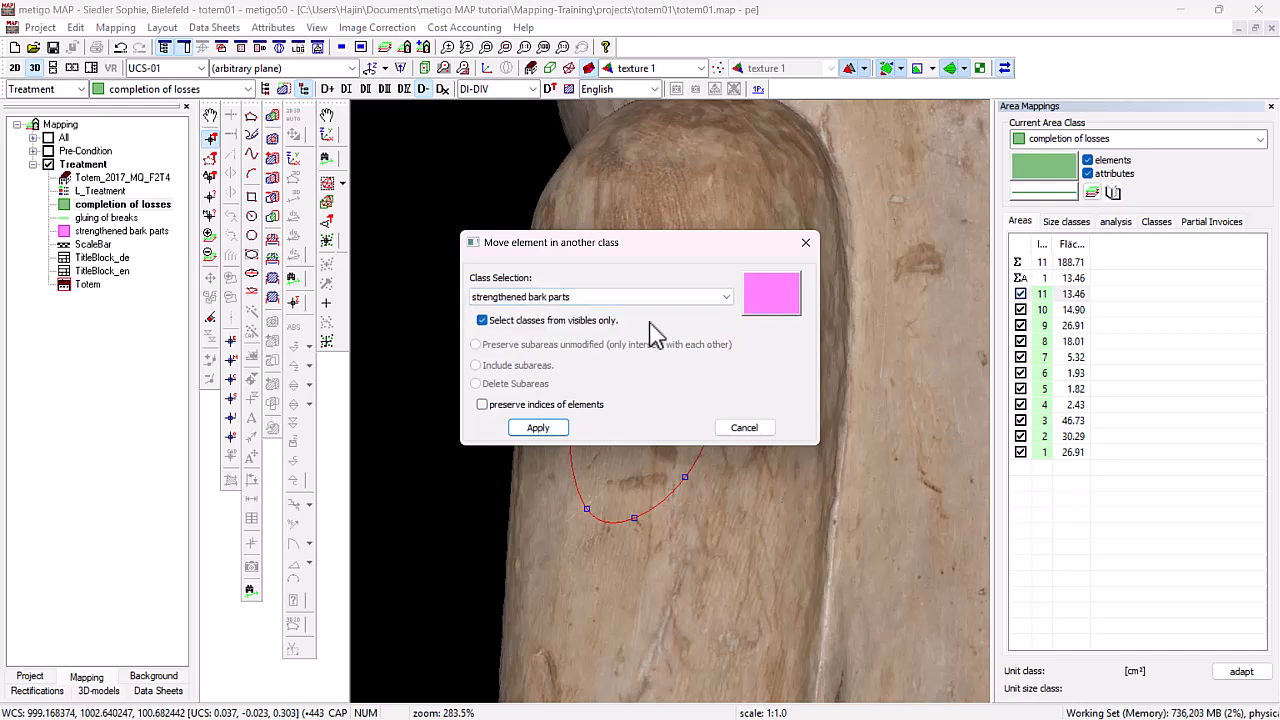
{"action": "left_click", "coordinate": [538, 428]}
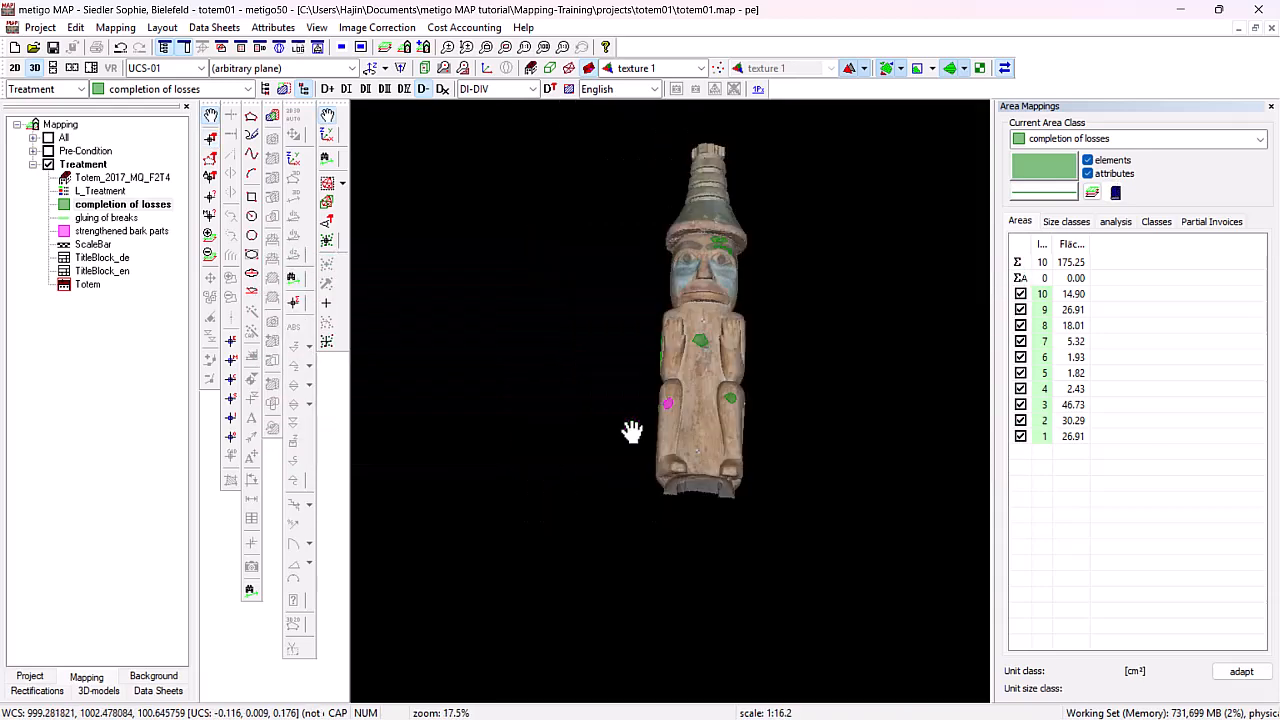
- Try to map the ringed top of the hat as completion of losses with a surrounding polygon of about 2338 cm² in the perspective view
{"action": "scroll", "coordinate": [710, 205], "scroll_direction": "up", "scroll_amount": 8}
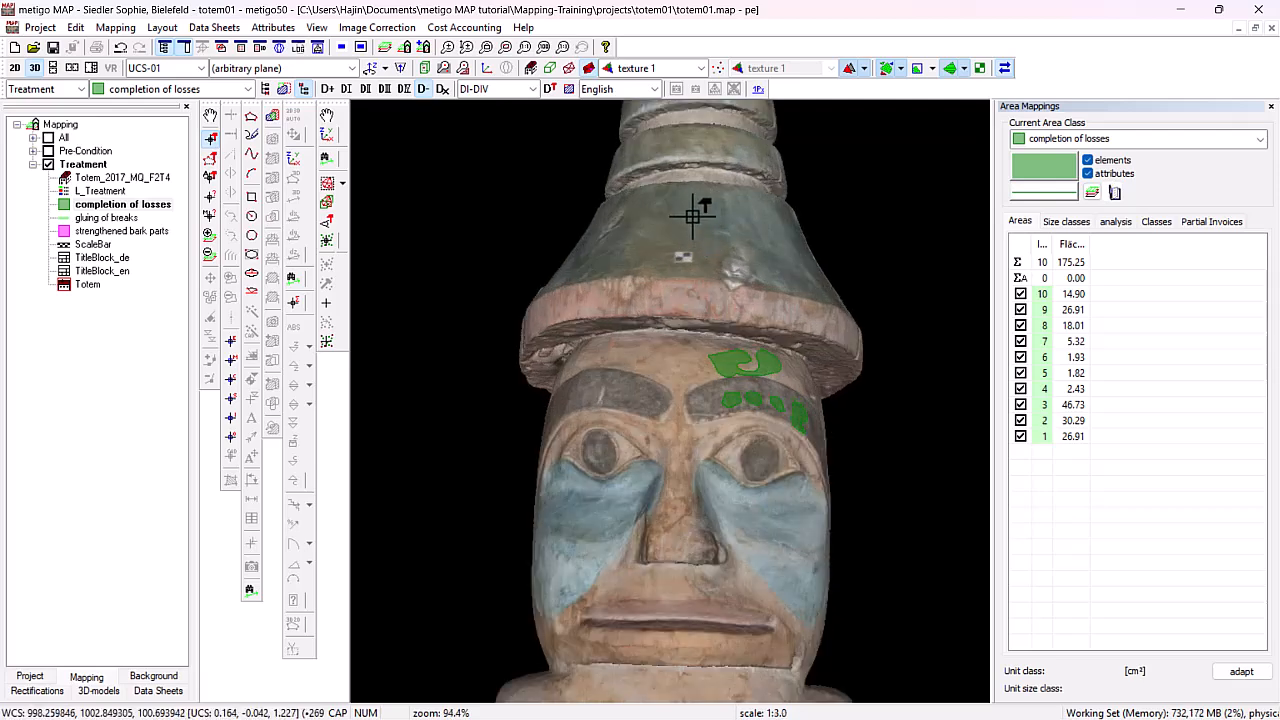
{"action": "key", "text": "Escape"}
{"action": "left_click_drag", "start_coordinate": [700, 208], "coordinate": [638, 663]}
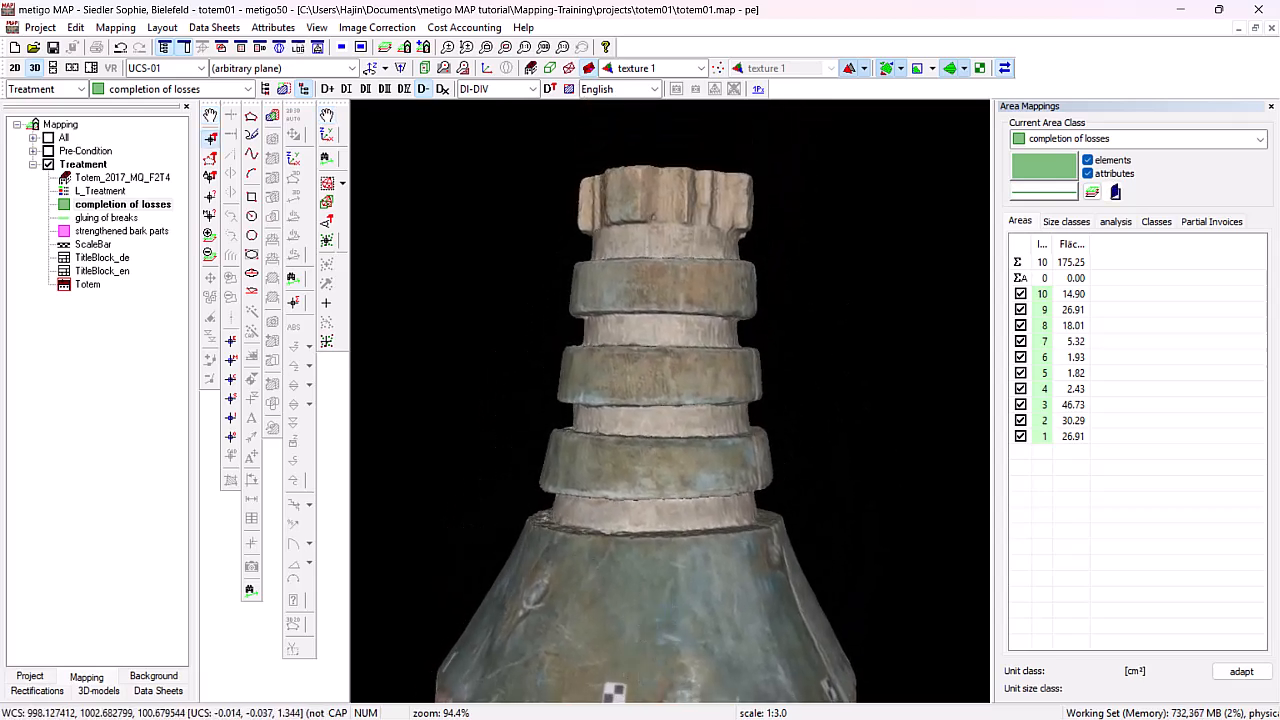
{"action": "scroll", "coordinate": [645, 430], "scroll_direction": "down", "scroll_amount": 2}
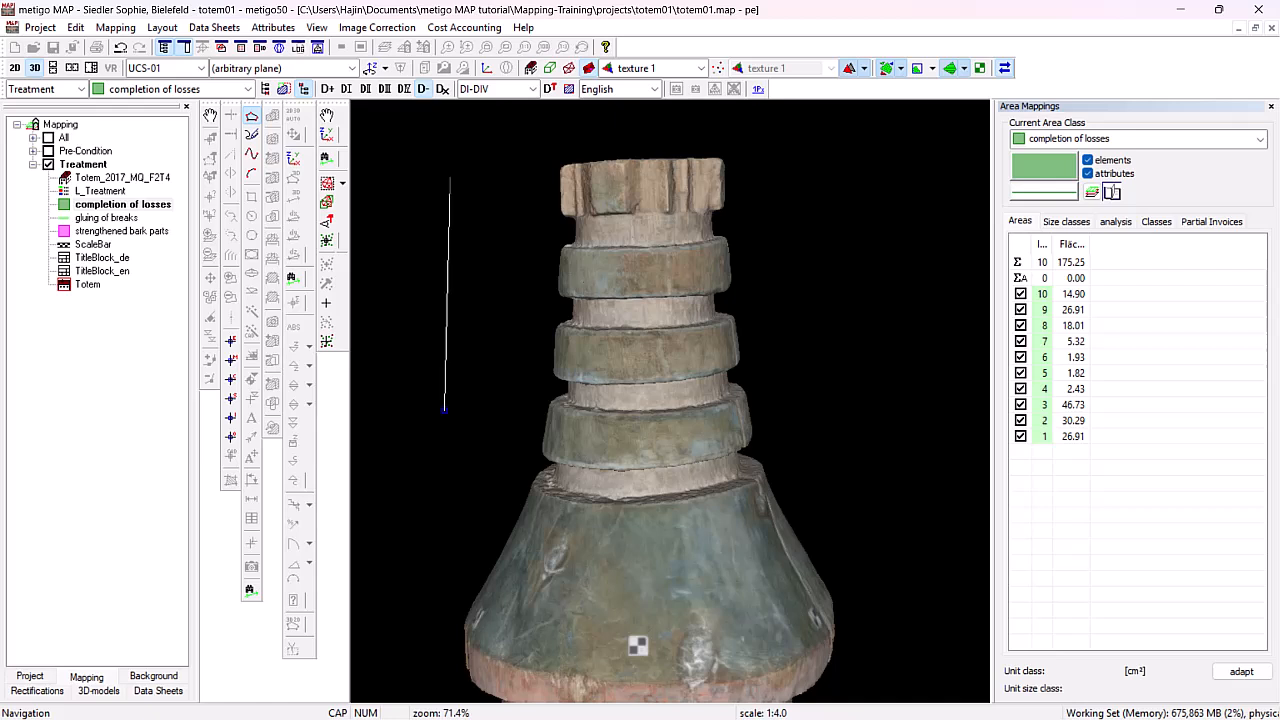
{"action": "left_click", "coordinate": [450, 175]}
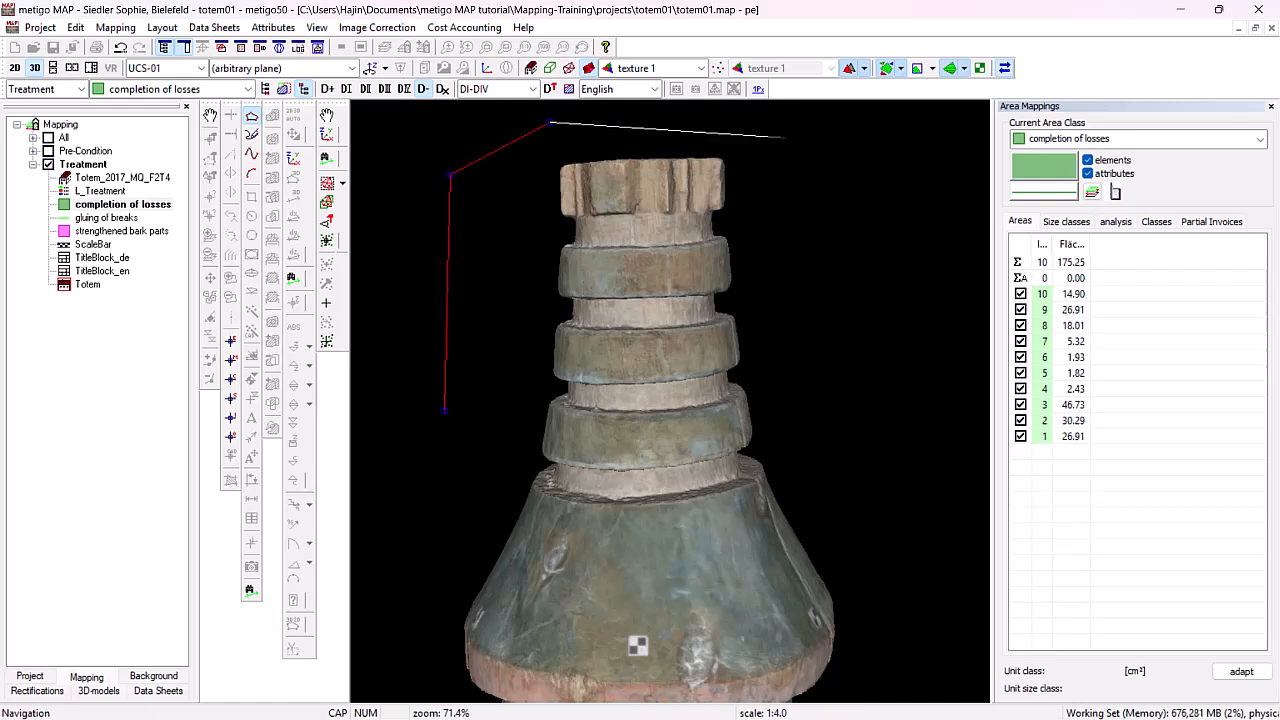
{"action": "left_click", "coordinate": [810, 463]}
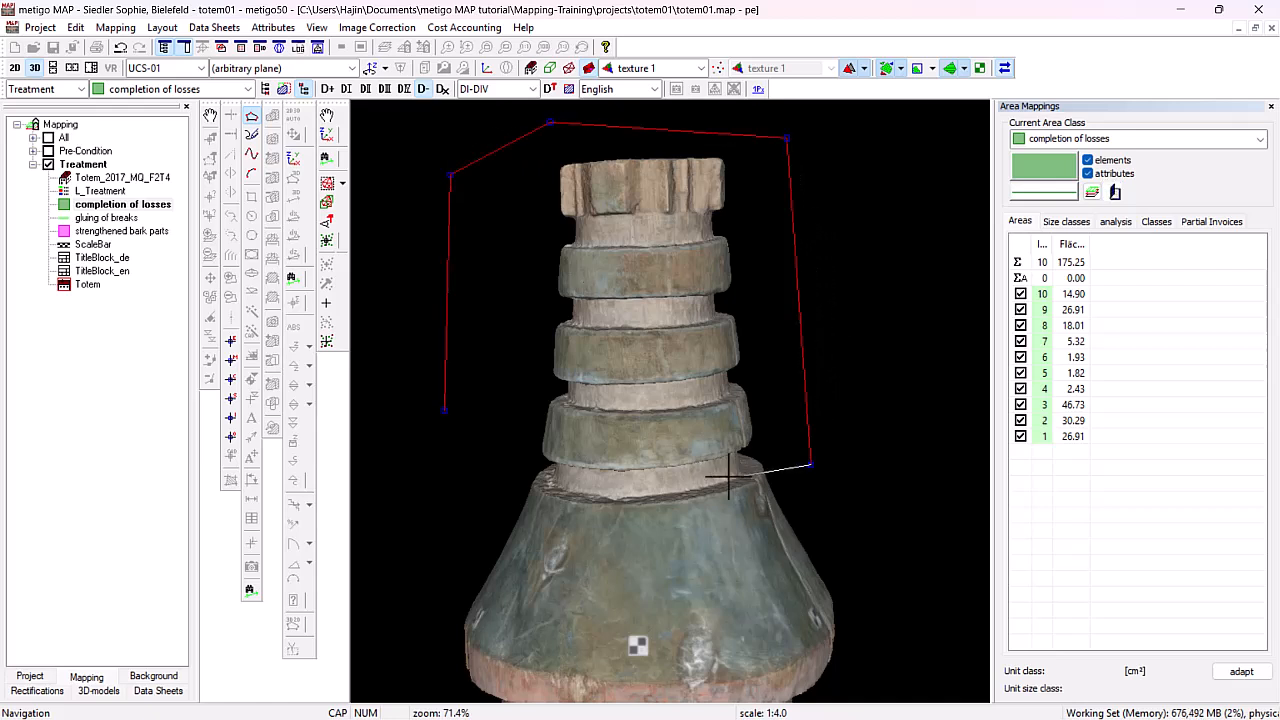
{"action": "left_click", "coordinate": [675, 481]}
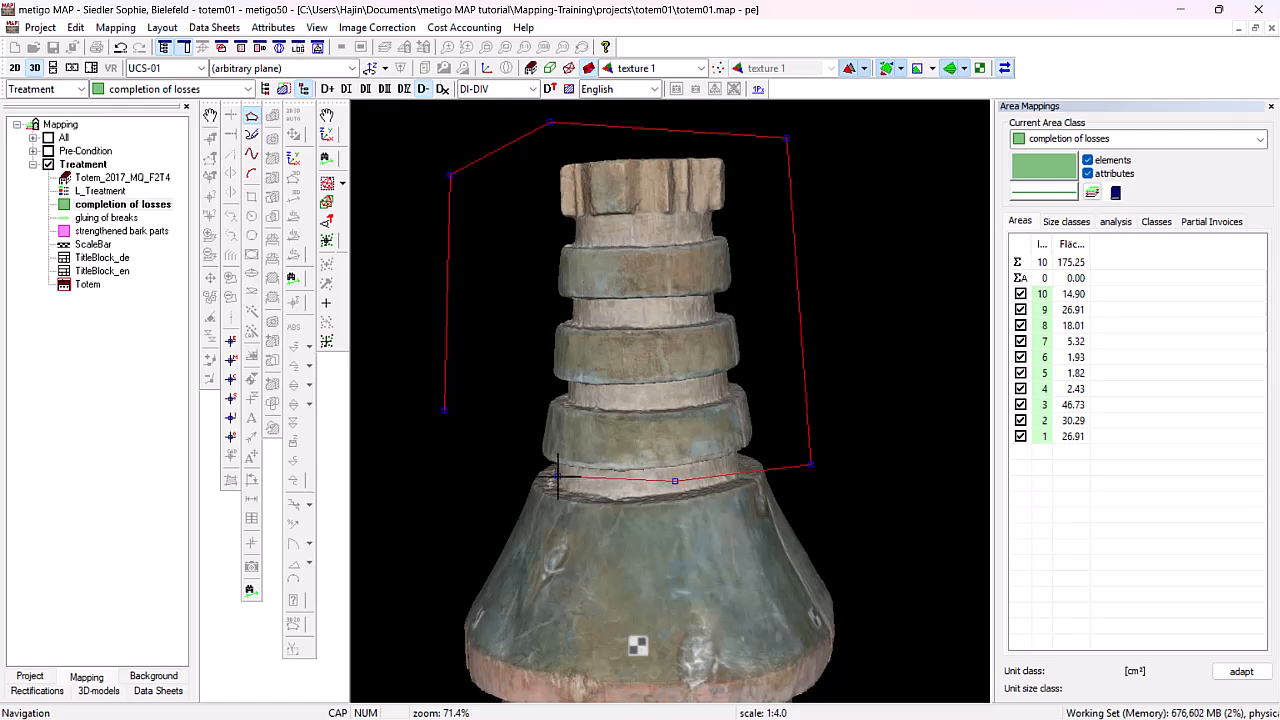
{"action": "right_click", "coordinate": [477, 451]}
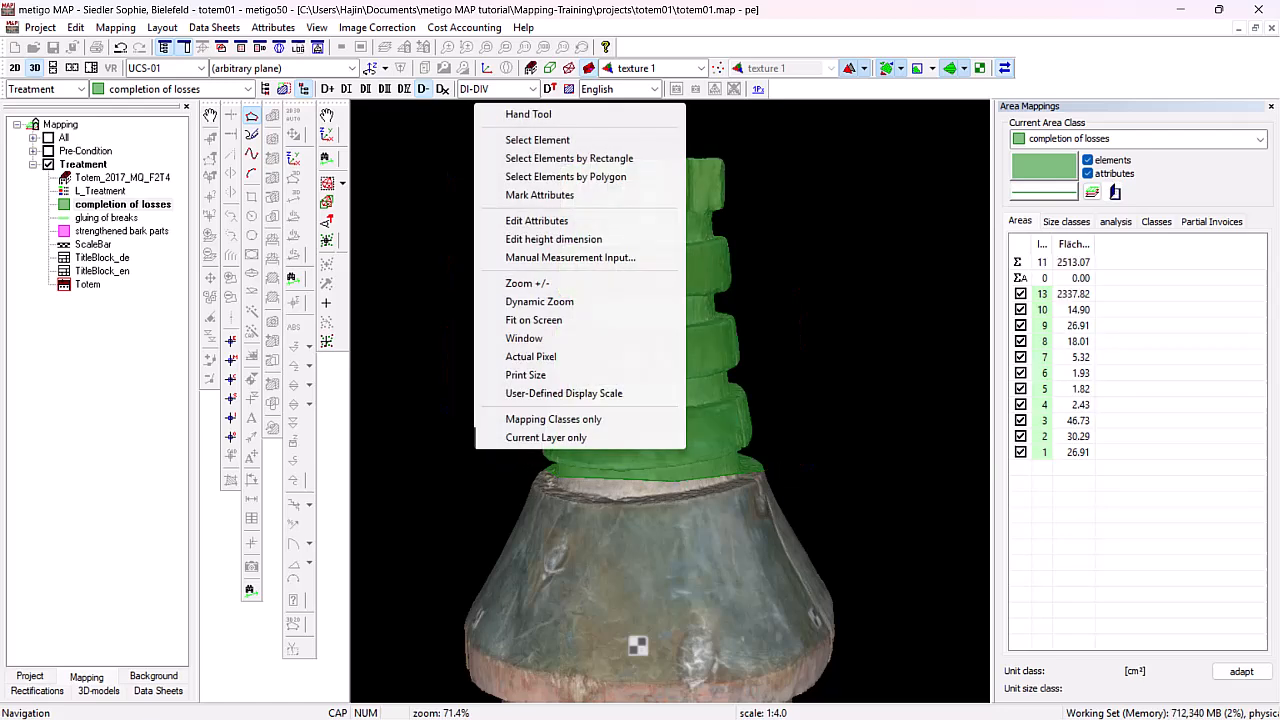
{"action": "left_click", "coordinate": [528, 114]}
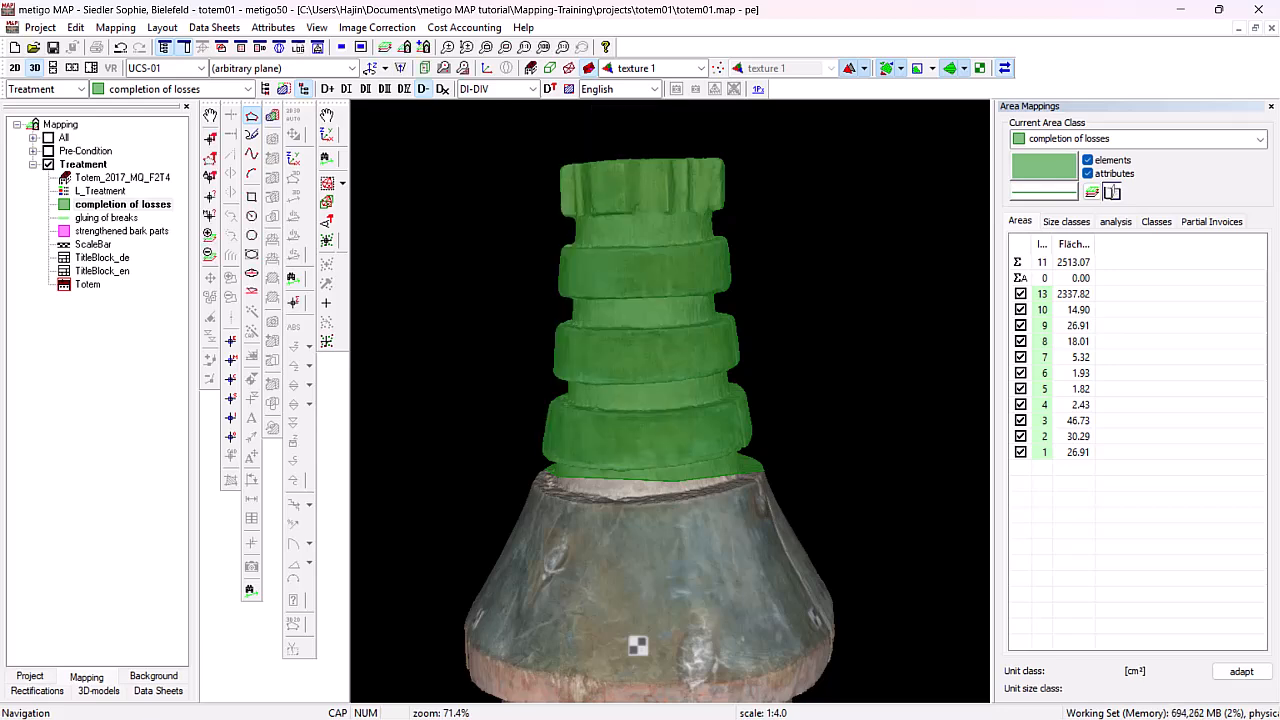
- Examine the mapped hat top from its sides and back, and undo this polygon
{"action": "left_click_drag", "start_coordinate": [797, 437], "coordinate": [614, 466]}
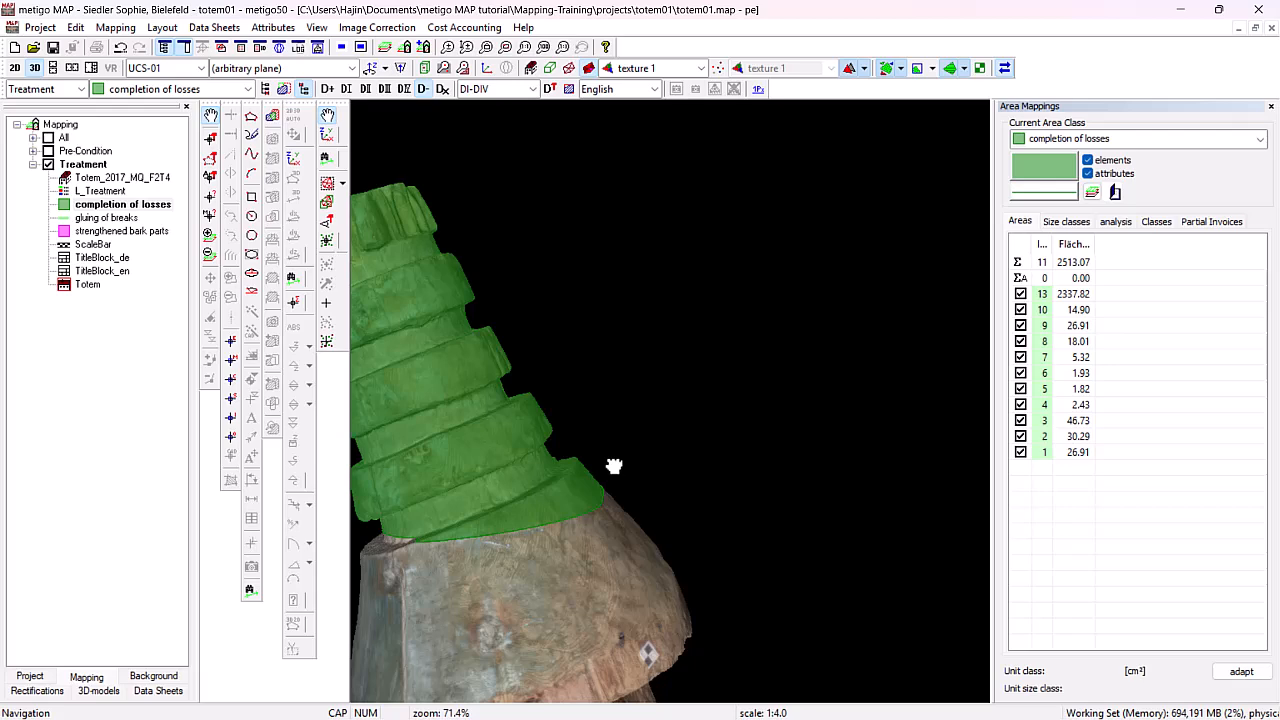
{"action": "left_click_drag", "start_coordinate": [614, 466], "coordinate": [953, 524]}
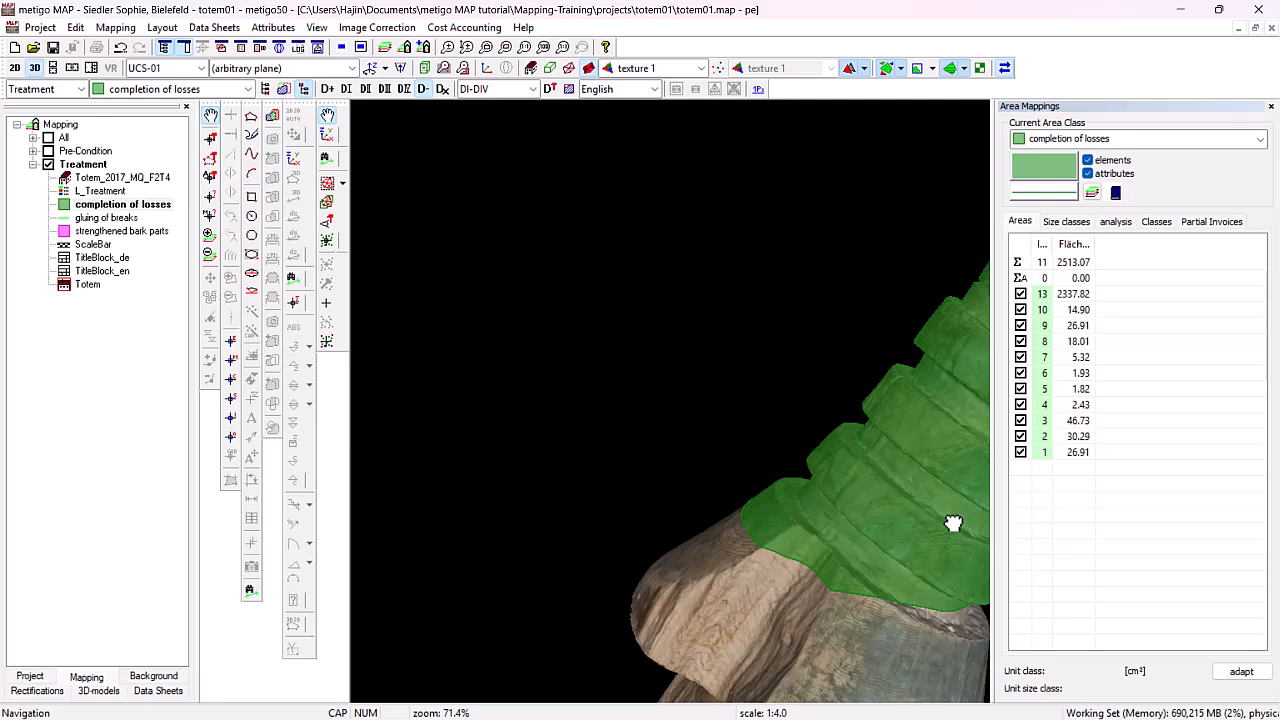
{"action": "left_click_drag", "start_coordinate": [953, 524], "coordinate": [803, 467]}
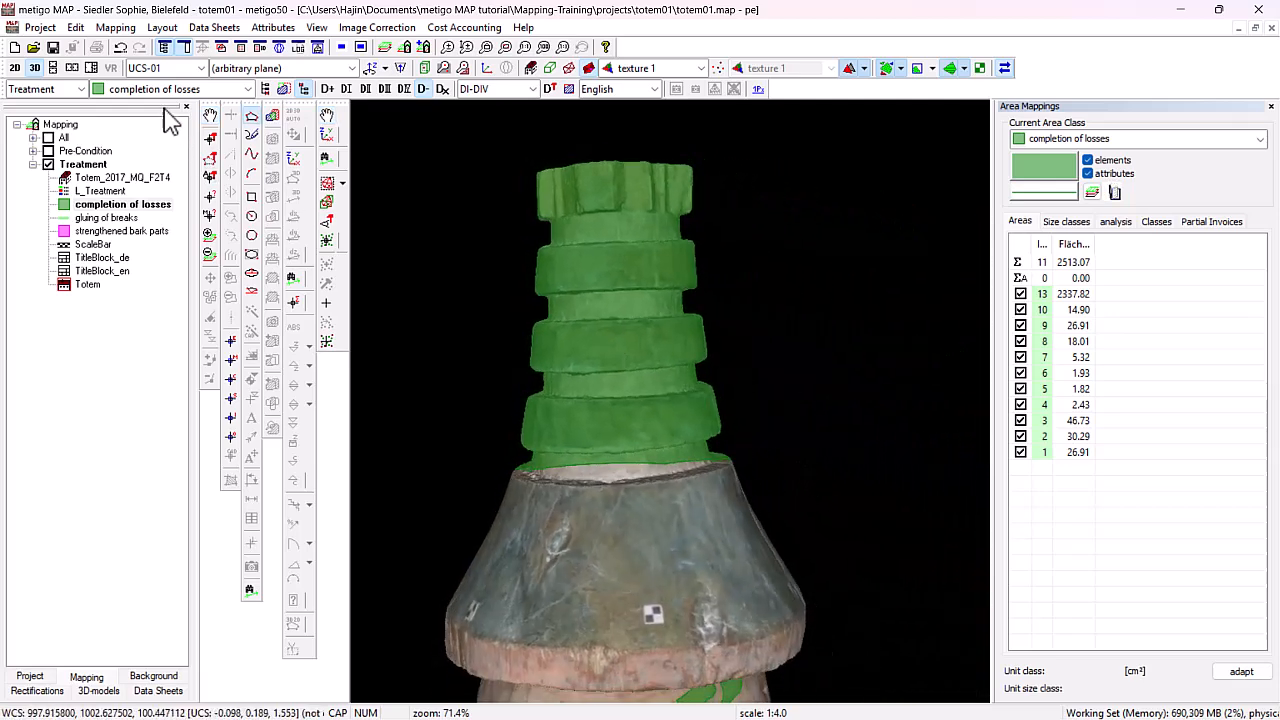
{"action": "left_click", "coordinate": [120, 47]}
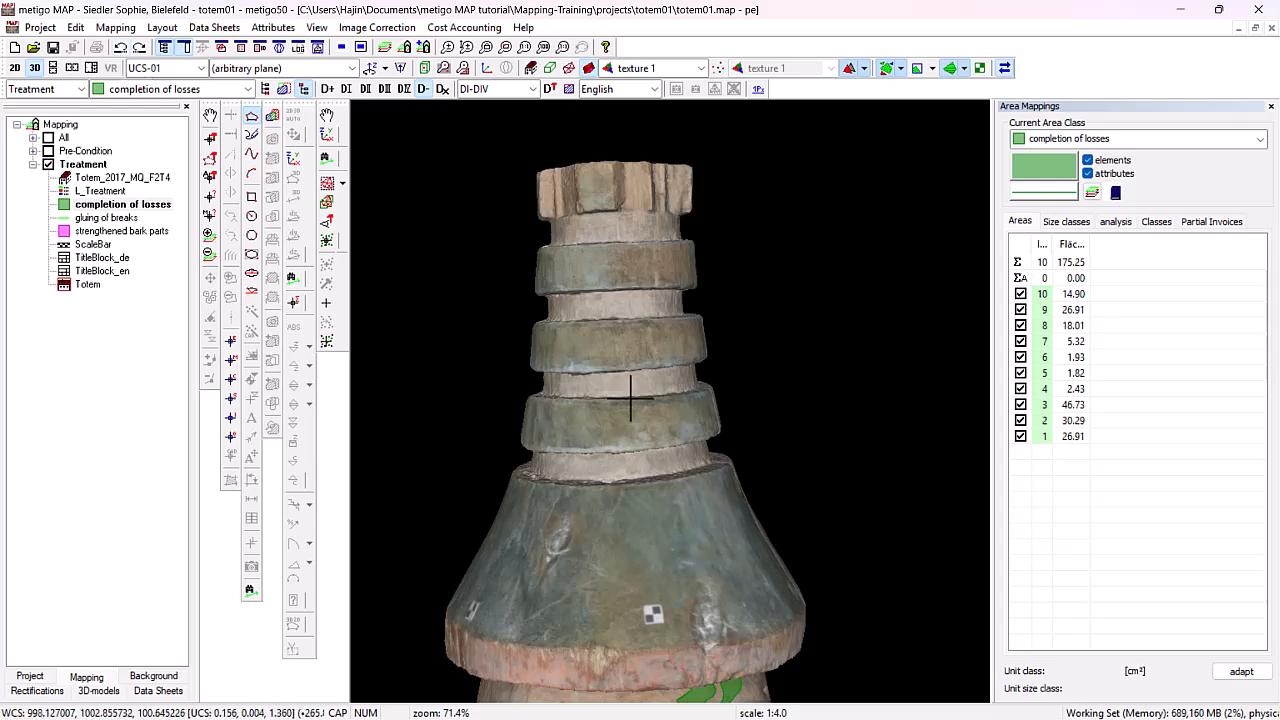
- Switch the 3D window to orthographic projection and align it to plane xz (front view)
{"action": "middle_click_drag", "start_coordinate": [630, 398], "coordinate": [670, 357]}
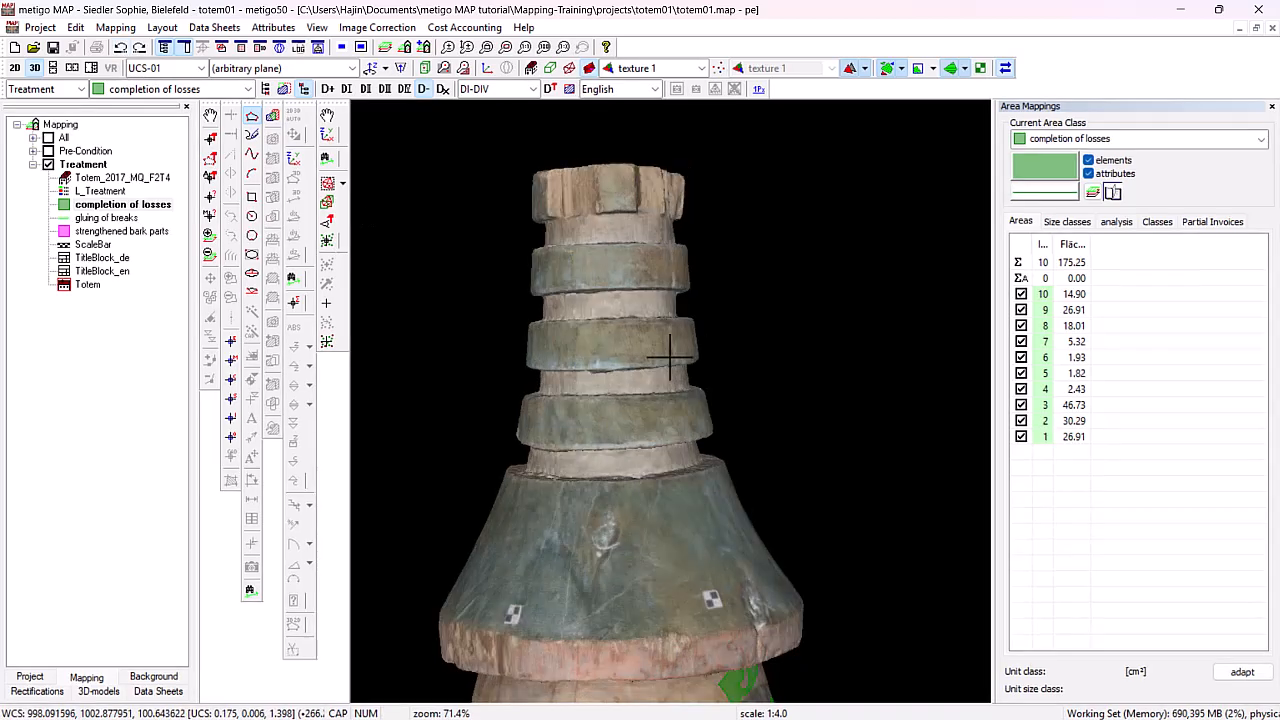
{"action": "left_click", "coordinate": [401, 69]}
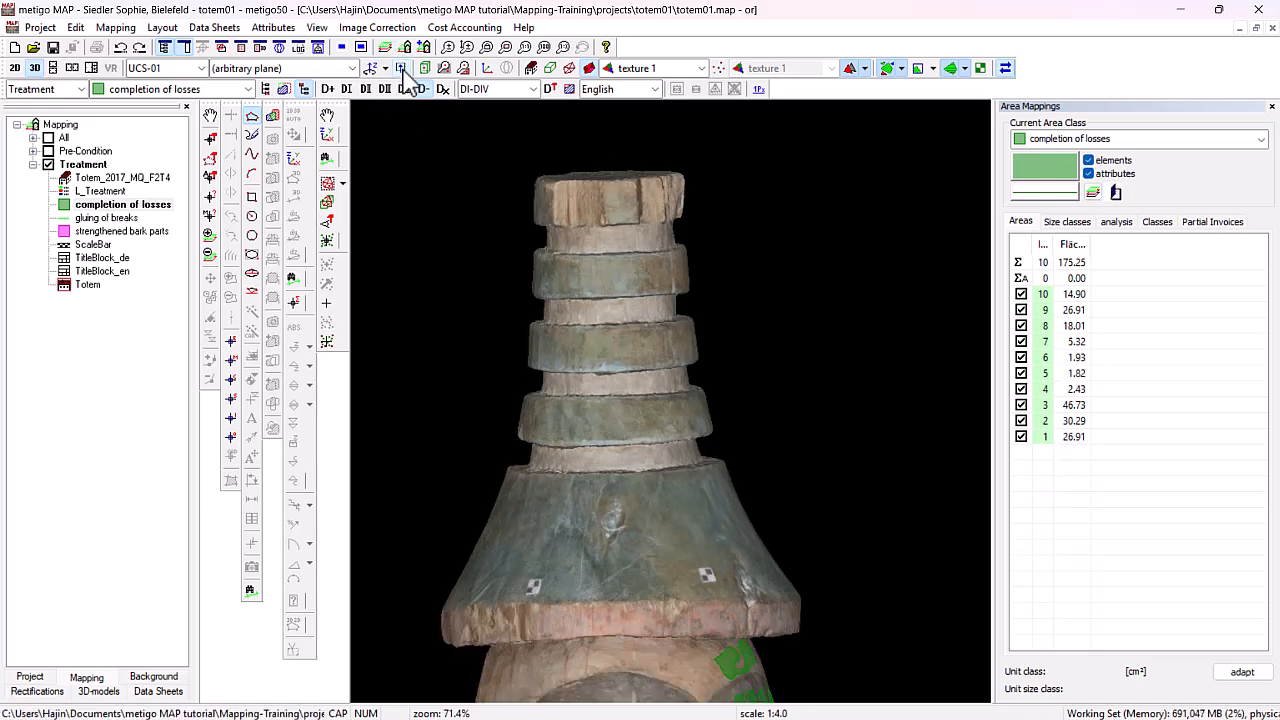
{"action": "left_click", "coordinate": [352, 68]}
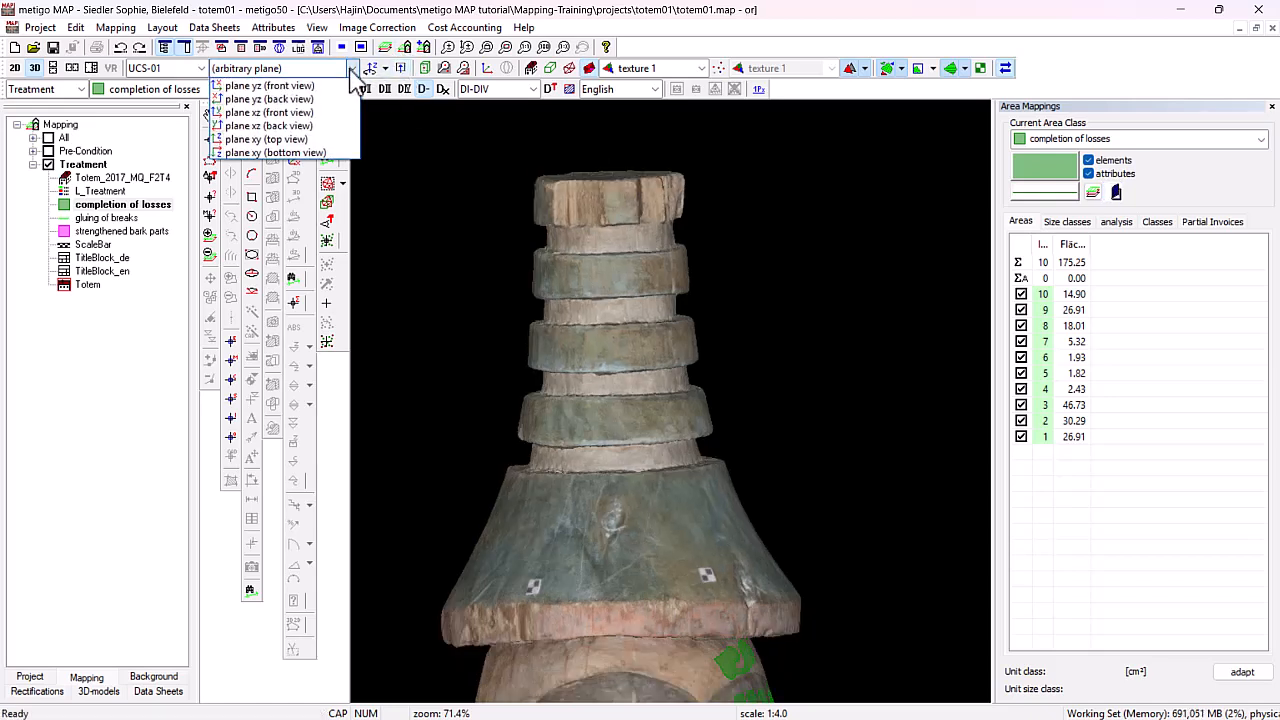
{"action": "left_click", "coordinate": [293, 113]}
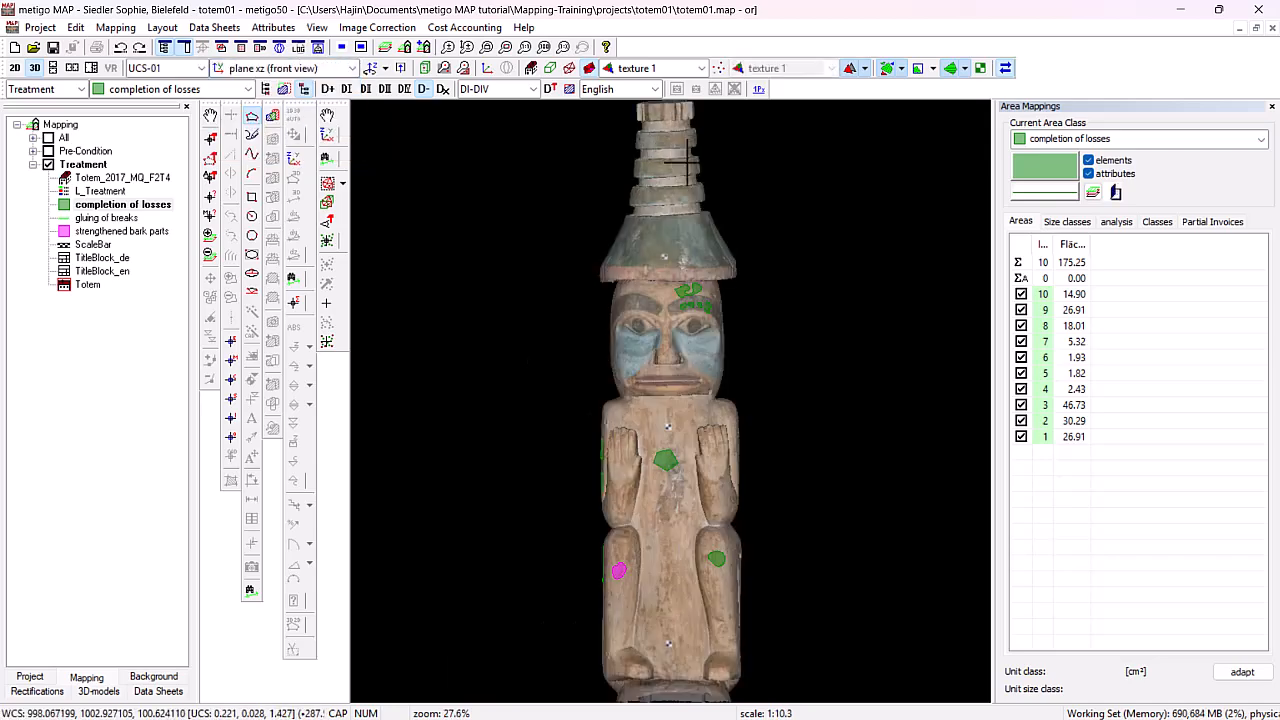
- Map the ringed top of the hat as completion of losses with a surrounding polygon of about 1918 cm² in the orthographic front view
{"action": "middle_click_drag", "start_coordinate": [677, 157], "coordinate": [673, 298]}
{"action": "scroll", "coordinate": [664, 246], "scroll_direction": "up", "scroll_amount": 3}
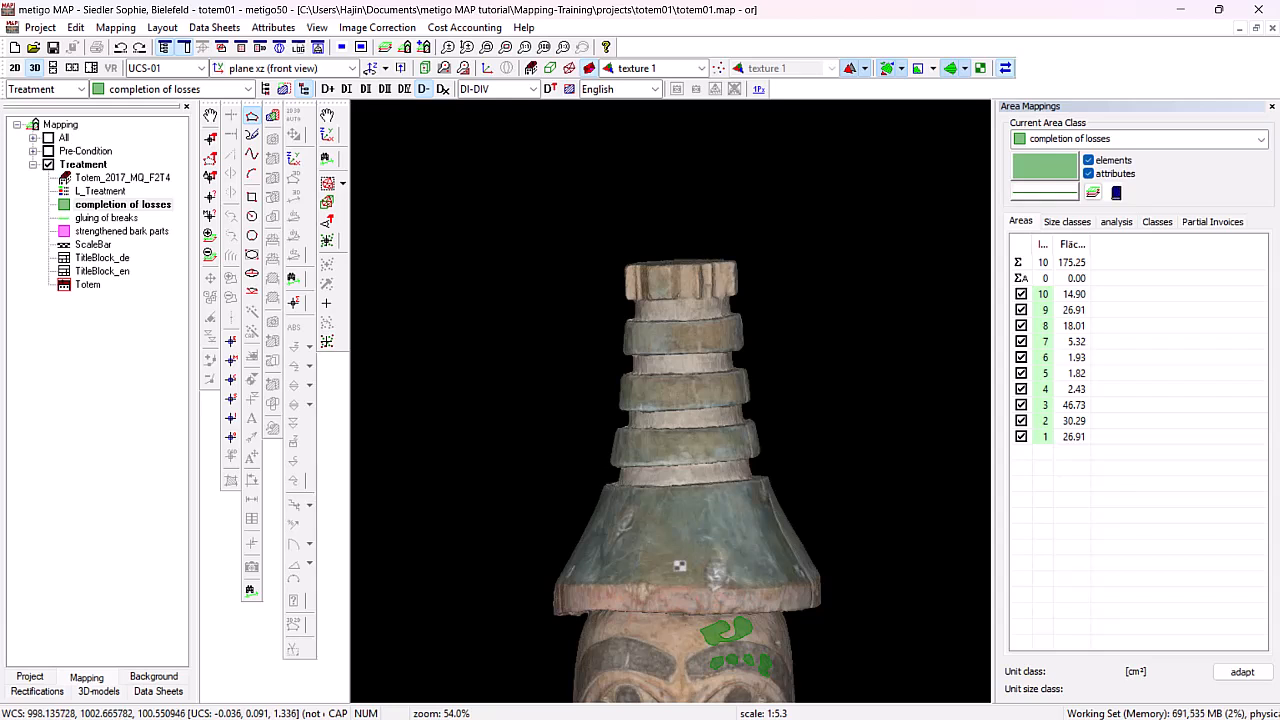
{"action": "left_click", "coordinate": [535, 410]}
{"action": "left_click", "coordinate": [542, 291]}
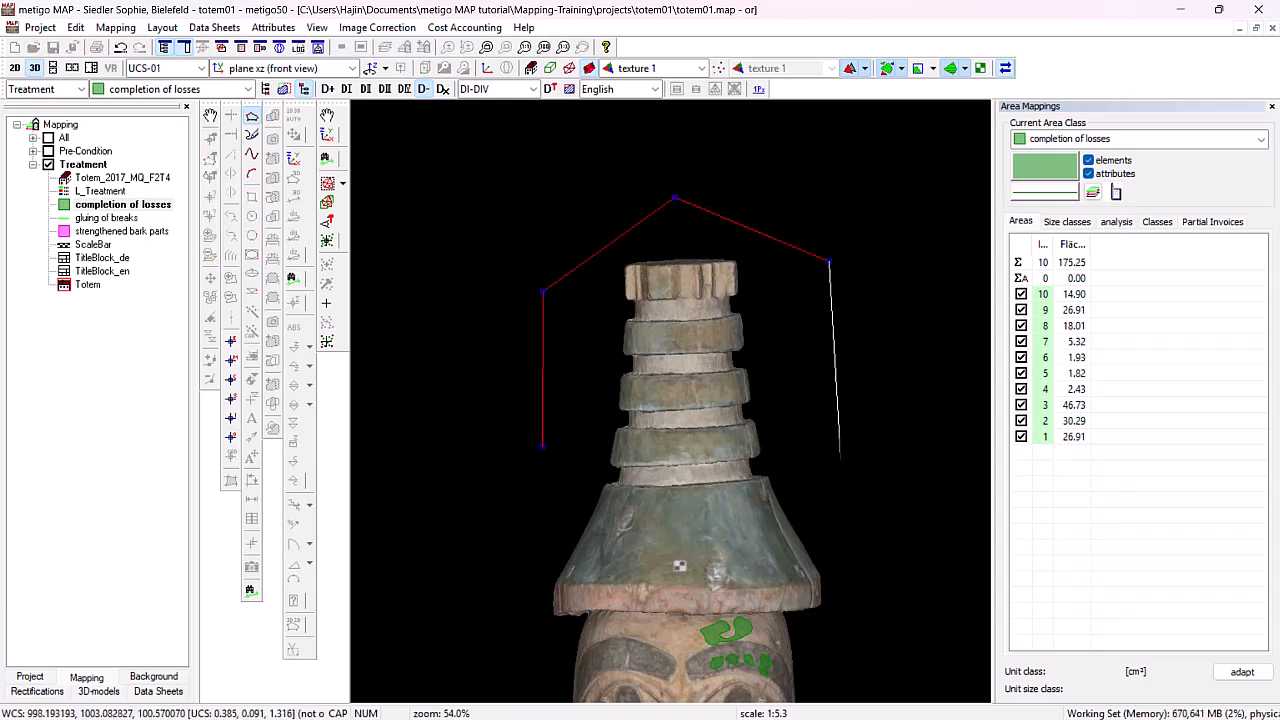
{"action": "left_click", "coordinate": [839, 460]}
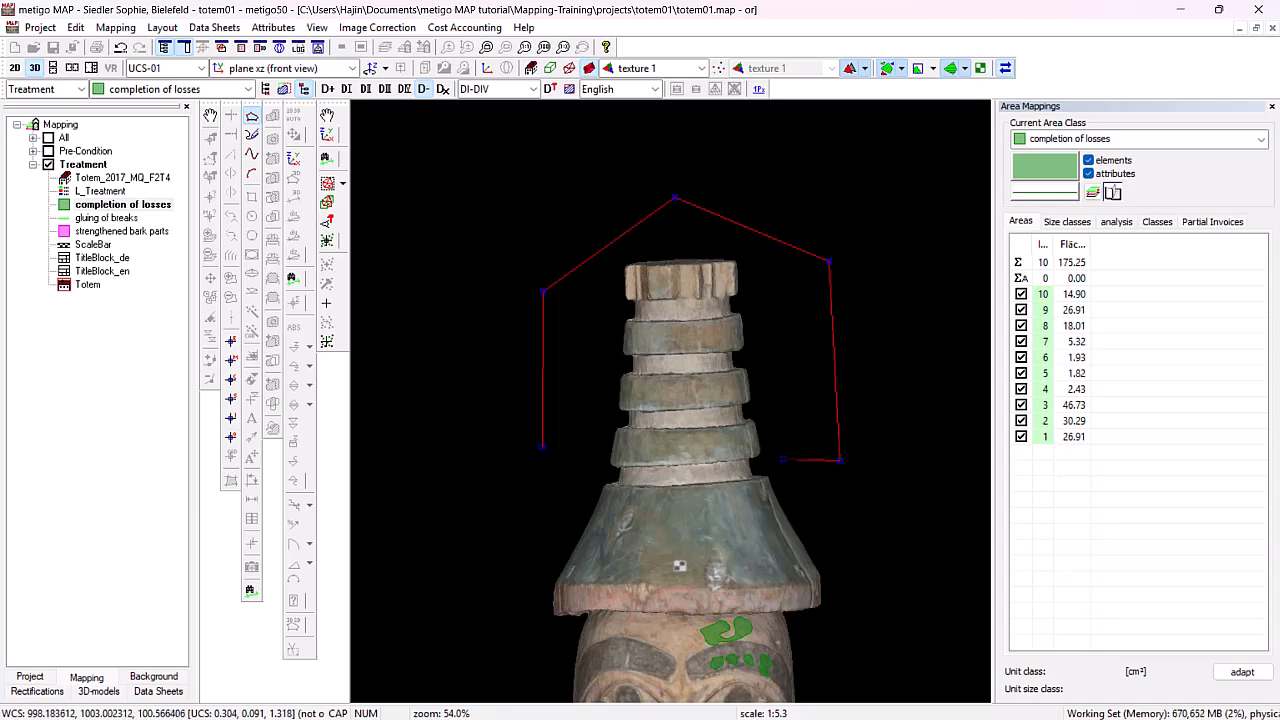
{"action": "right_click", "coordinate": [783, 460]}
{"action": "key", "text": "Escape"}
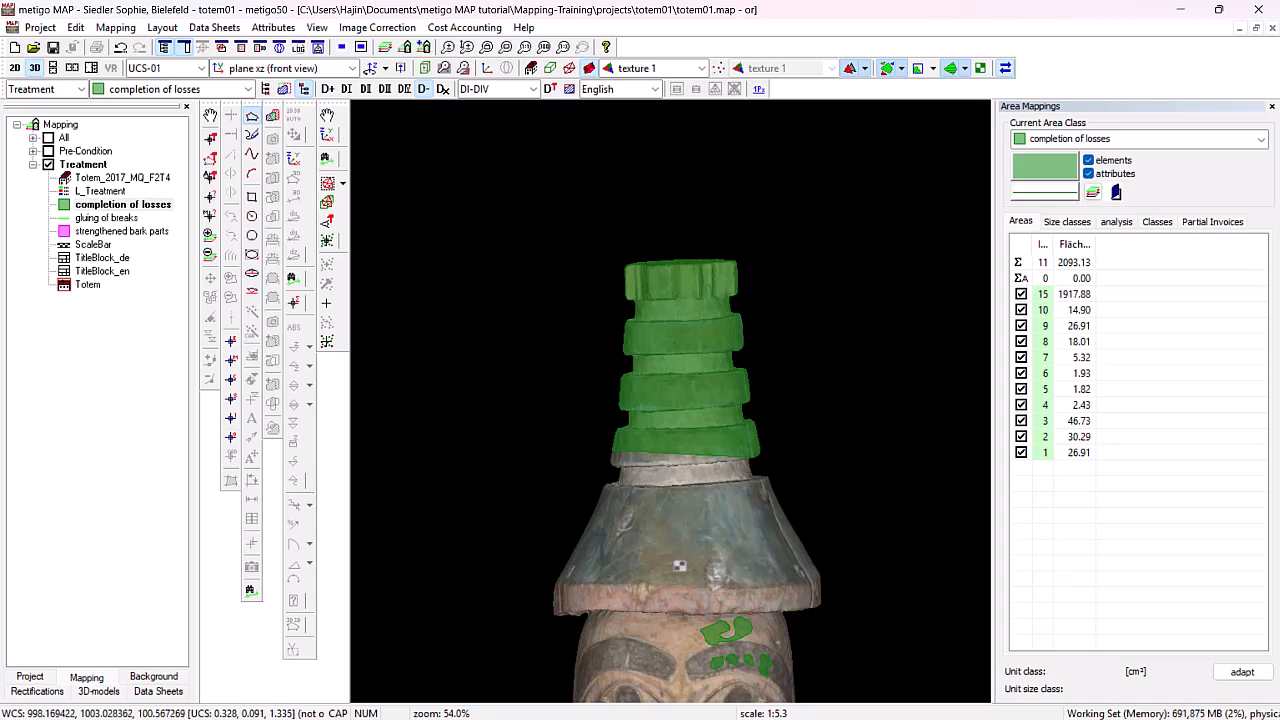
- Examine the lower edge of the mapped hat top from other sides, and return to plane xz (front view)
{"action": "left_click_drag", "start_coordinate": [803, 430], "coordinate": [870, 430]}
{"action": "left_click", "coordinate": [352, 68]}
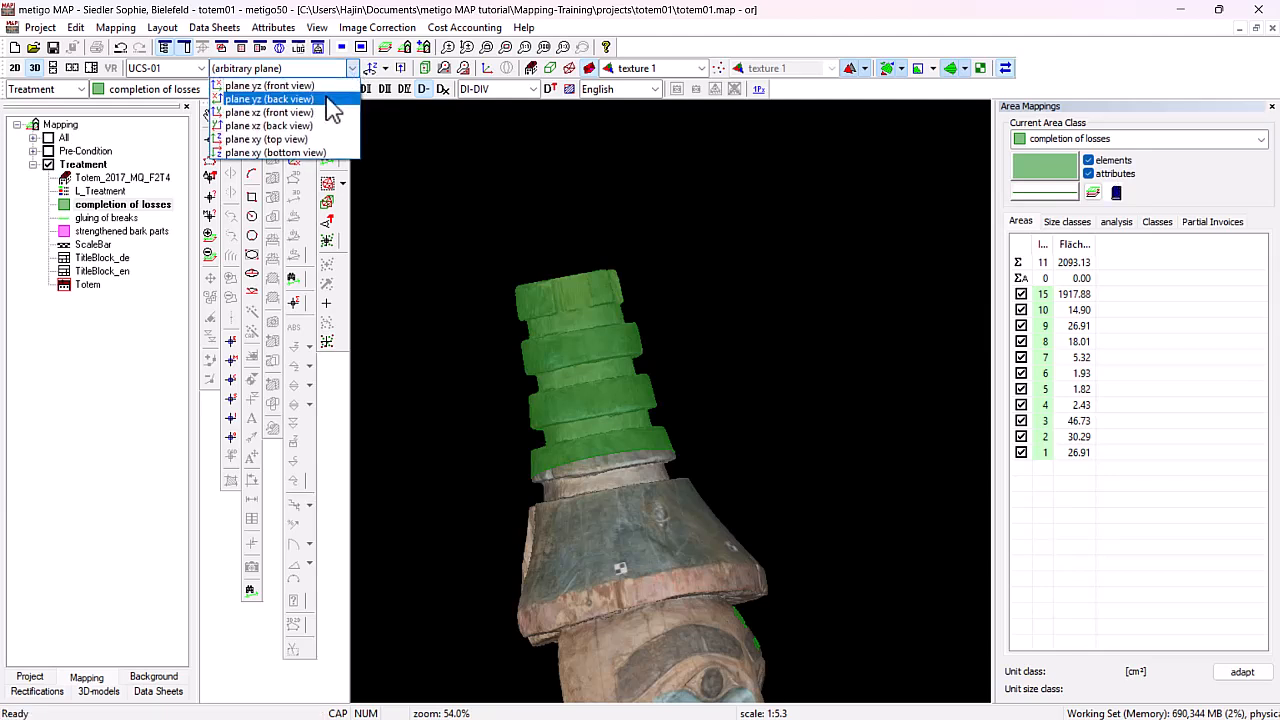
{"action": "left_click", "coordinate": [300, 113]}
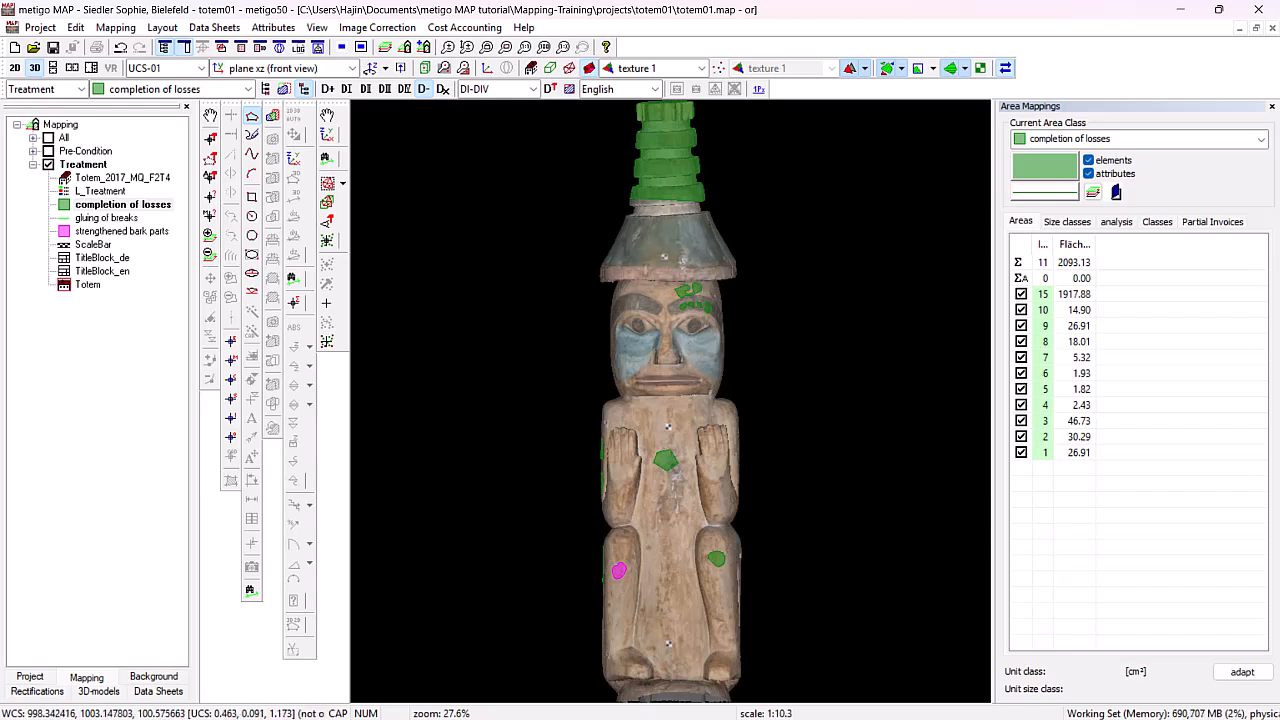
- Map the side of the hat's conical brim as completion of losses with a polygon of about 408 cm² in front view
{"action": "left_click", "coordinate": [768, 242]}
{"action": "left_click", "coordinate": [695, 265]}
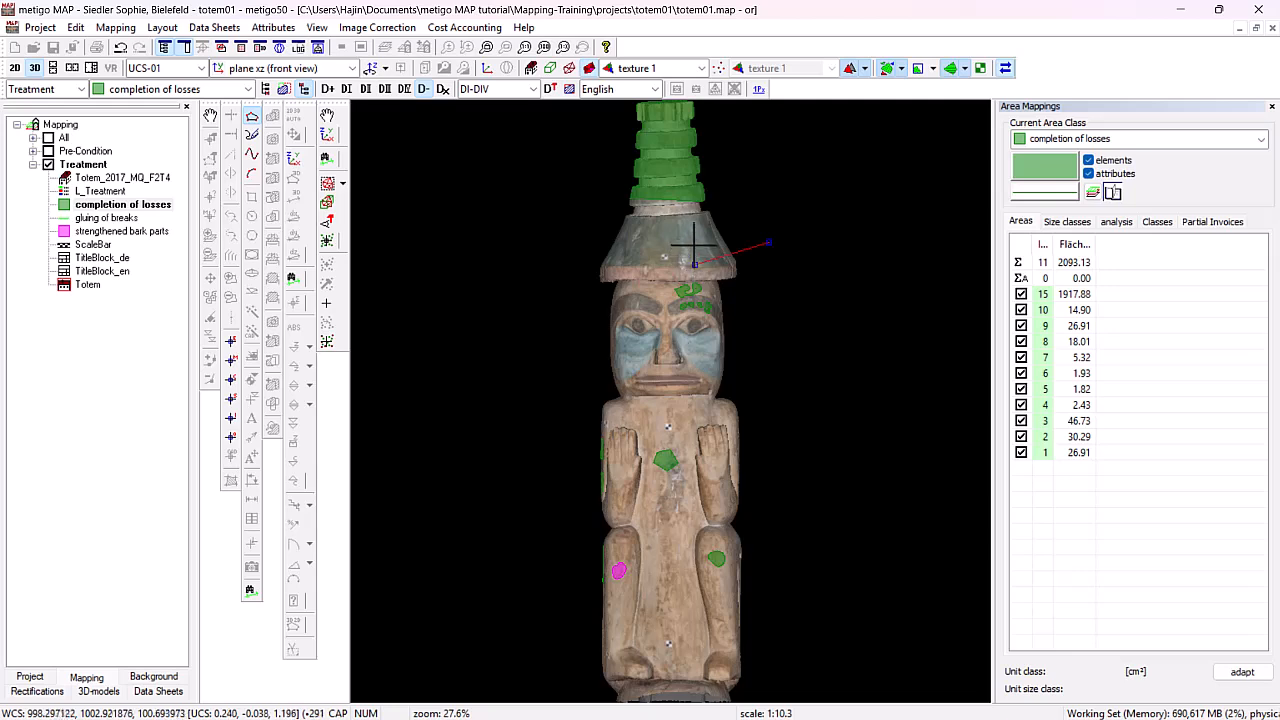
{"action": "left_click", "coordinate": [694, 243]}
{"action": "left_click", "coordinate": [687, 225]}
{"action": "left_click", "coordinate": [705, 217]}
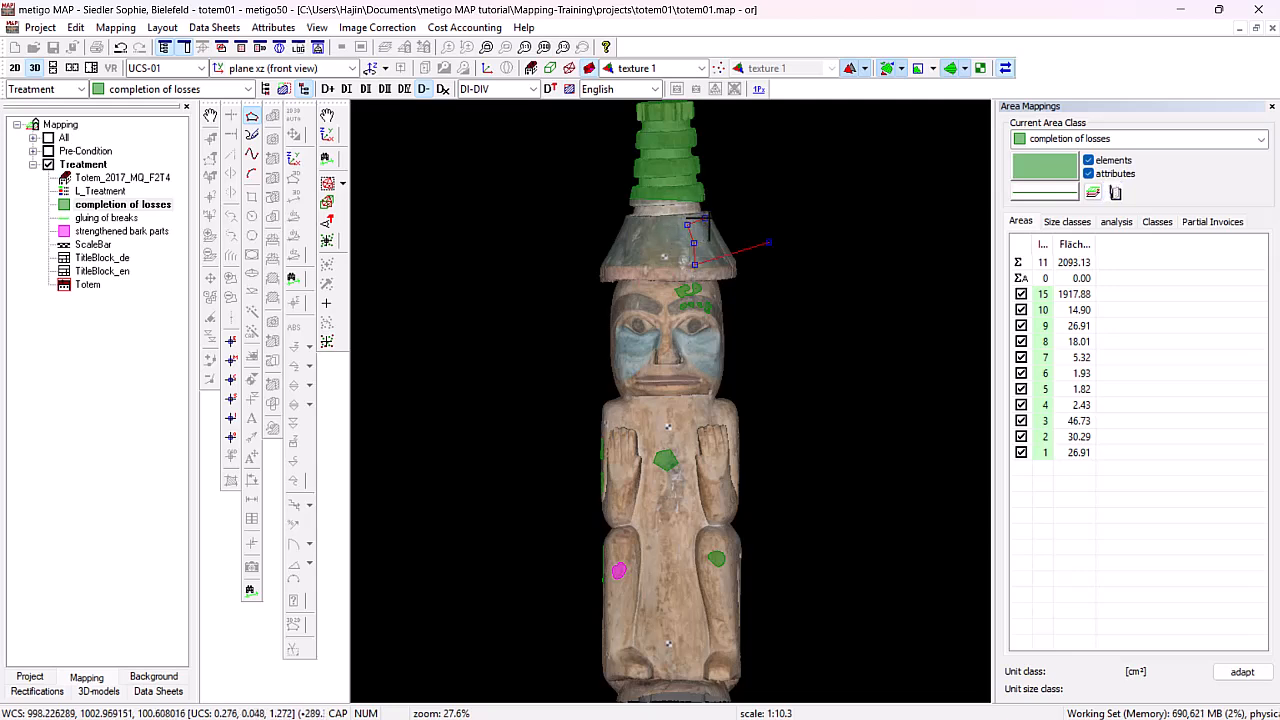
{"action": "double_click", "coordinate": [735, 252]}
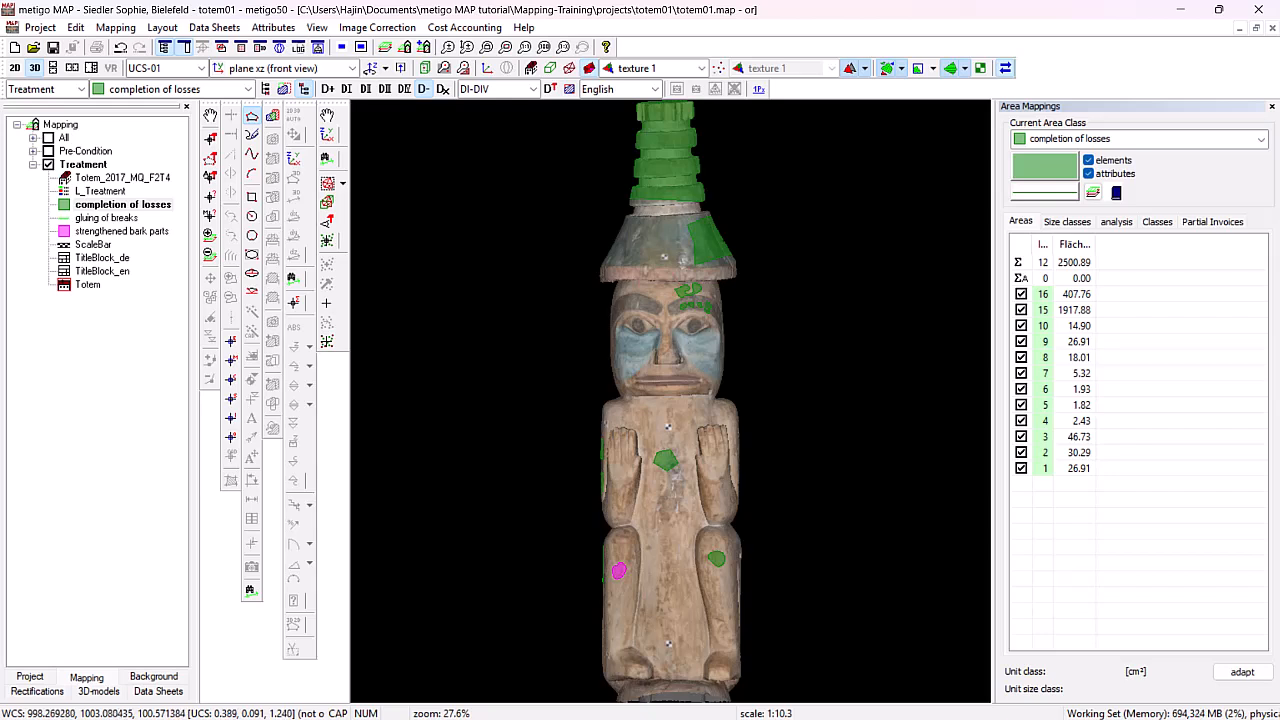
{"action": "key", "text": "Escape"}
- From an oblique side view, map the fingers of the figure's left hand as completion of losses with a polygon of about 150 cm²
{"action": "left_click_drag", "start_coordinate": [749, 234], "coordinate": [791, 241]}
{"action": "key", "text": "space"}
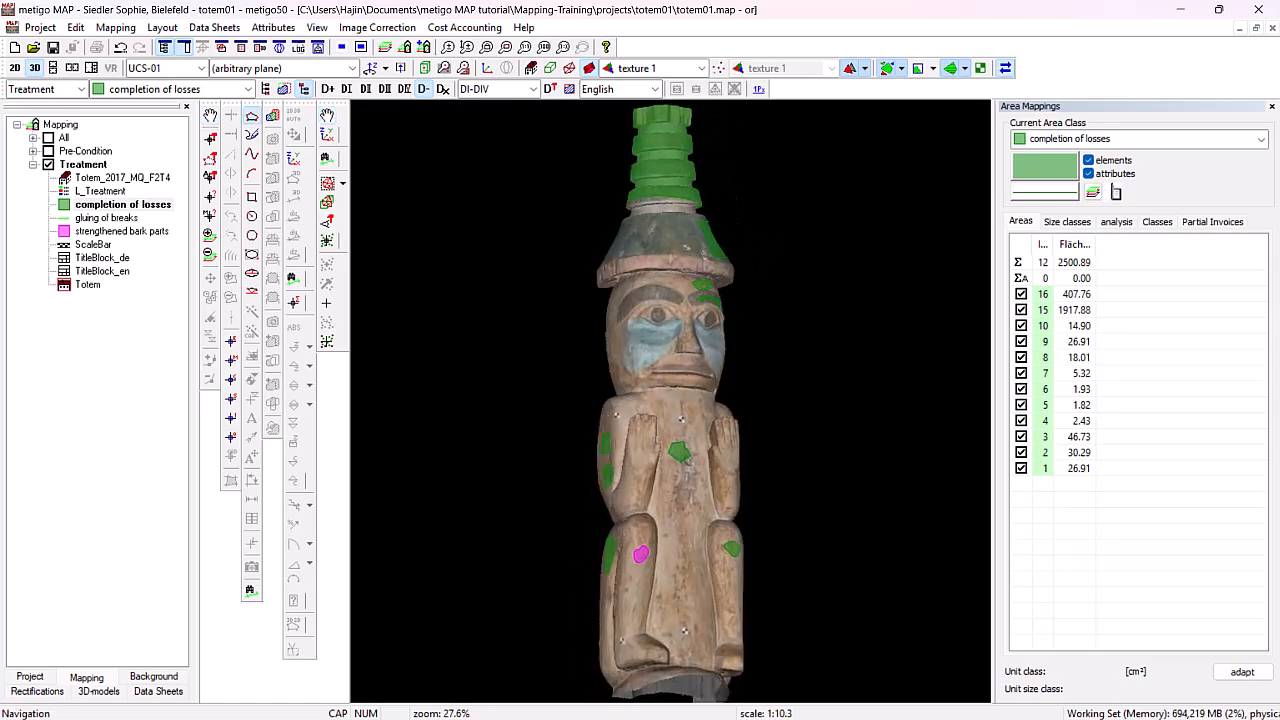
{"action": "scroll", "coordinate": [729, 457], "scroll_direction": "up", "scroll_amount": 5}
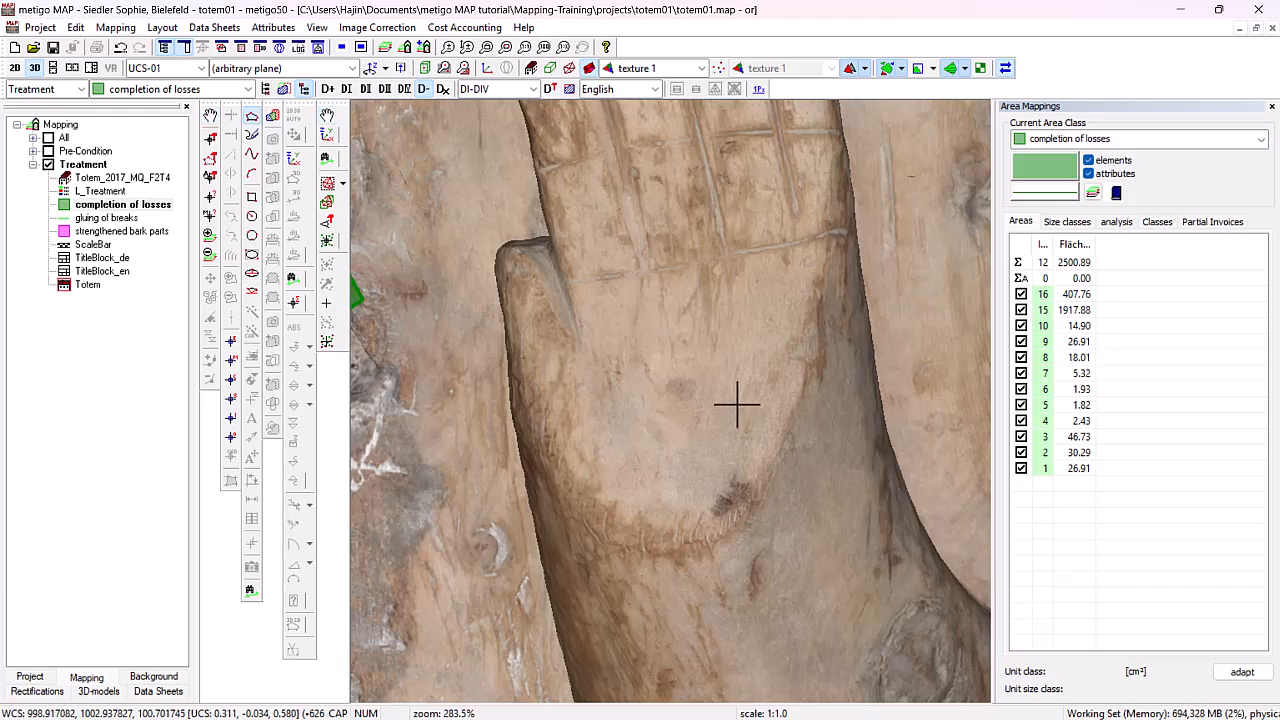
{"action": "key", "text": "space"}
{"action": "left_click_drag", "start_coordinate": [751, 397], "coordinate": [837, 380]}
{"action": "key", "text": "space"}
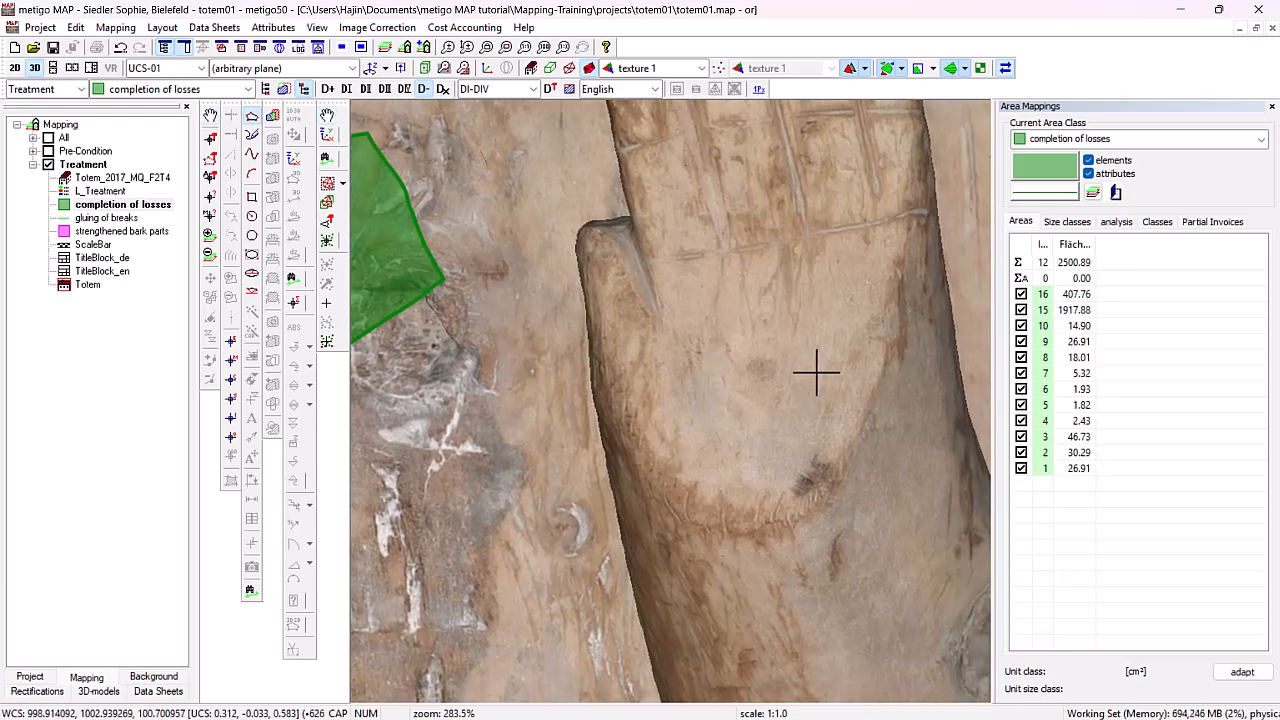
{"action": "middle_click_drag", "start_coordinate": [764, 317], "coordinate": [903, 300]}
{"action": "scroll", "coordinate": [852, 298], "scroll_direction": "down", "scroll_amount": 4}
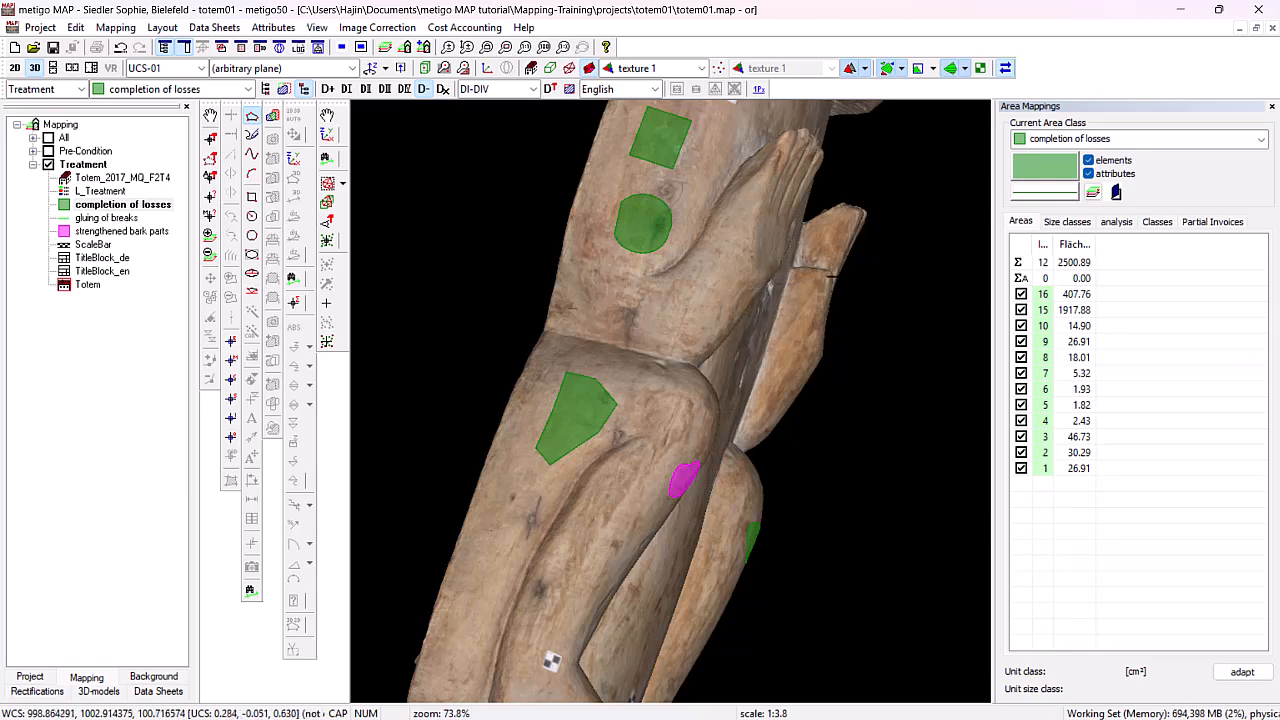
{"action": "left_click", "coordinate": [866, 275]}
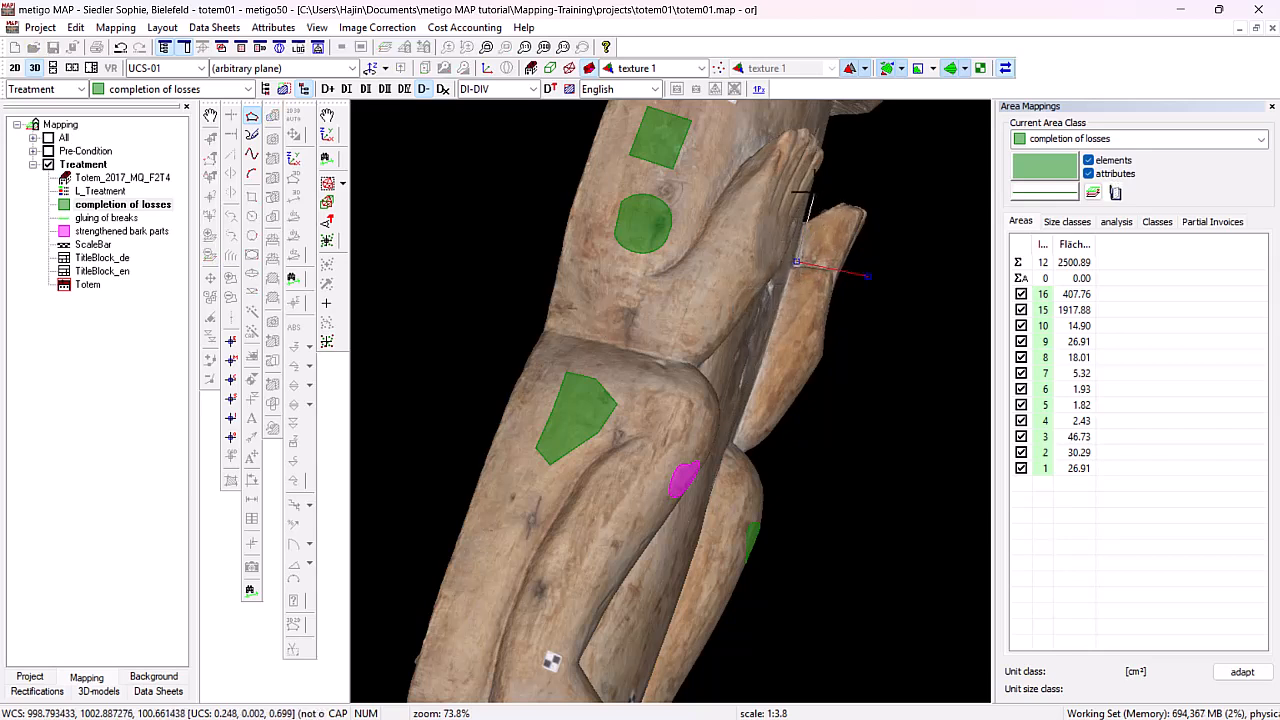
{"action": "left_click", "coordinate": [815, 190]}
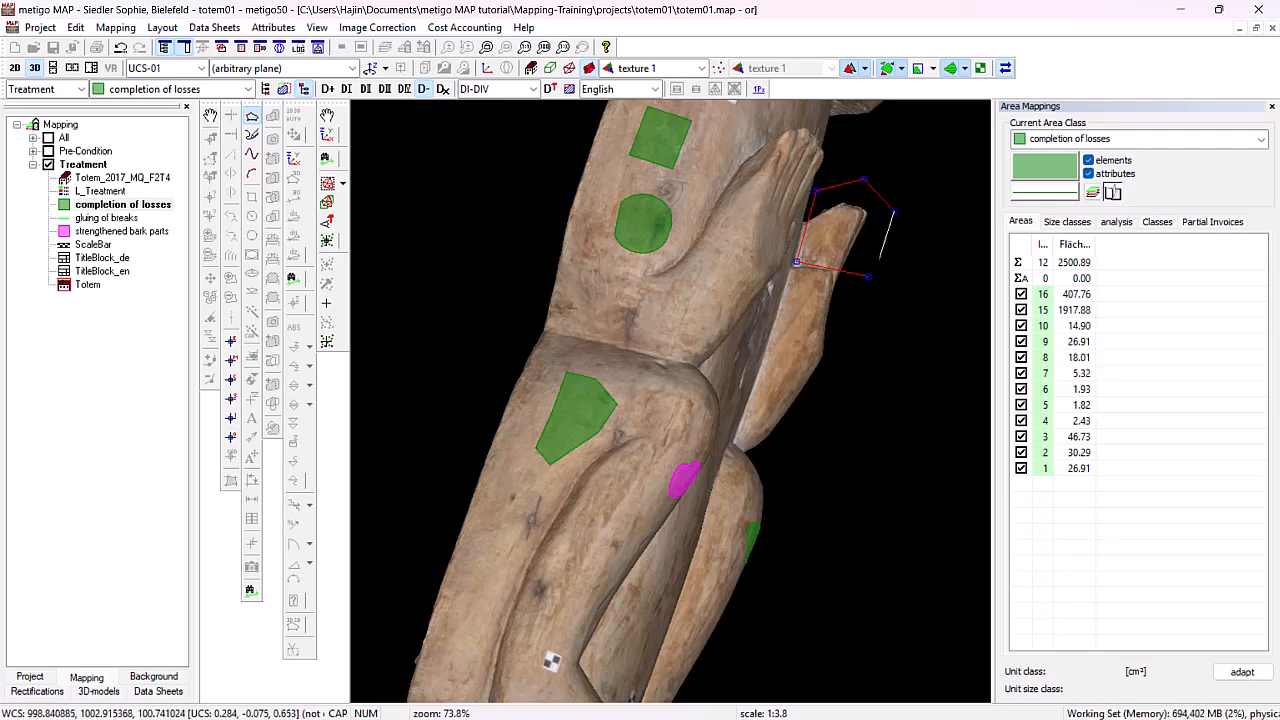
{"action": "right_click", "coordinate": [876, 262]}
{"action": "left_click", "coordinate": [859, 260]}
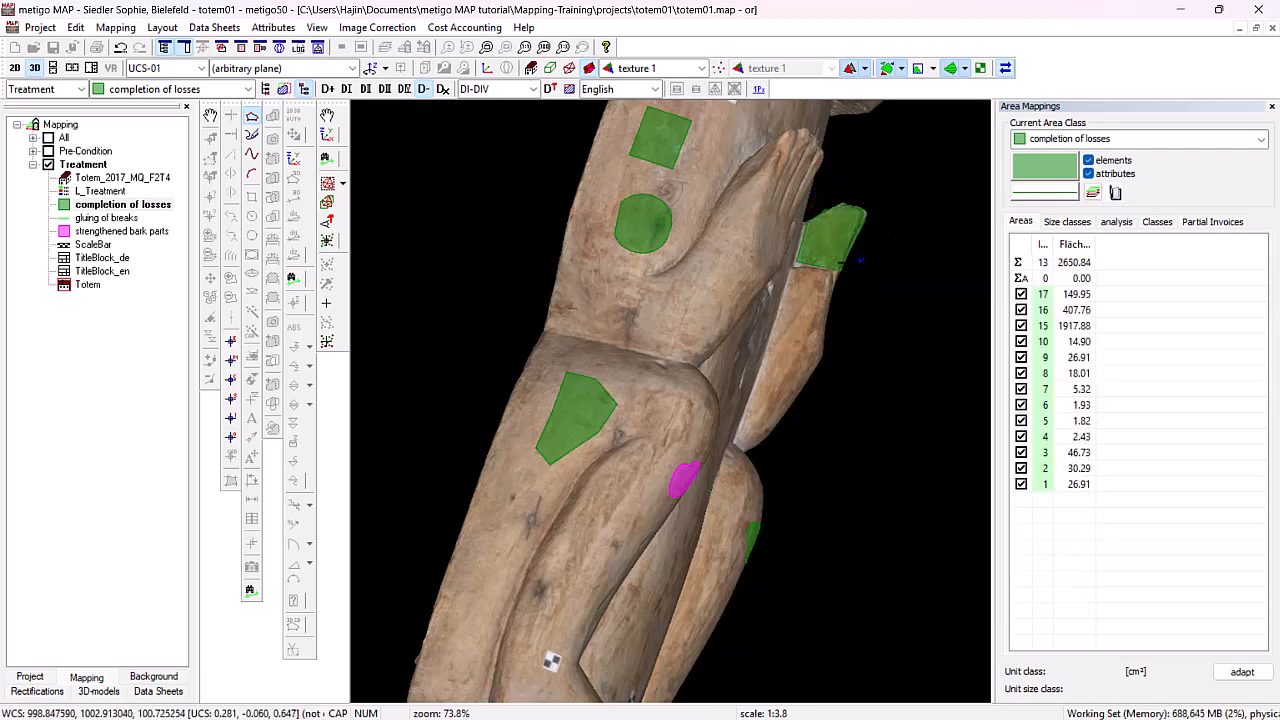
- Check the mapped fingers from the front, and align the 3D window to plane xz (front view)
{"action": "left_click_drag", "start_coordinate": [851, 266], "coordinate": [731, 251]}
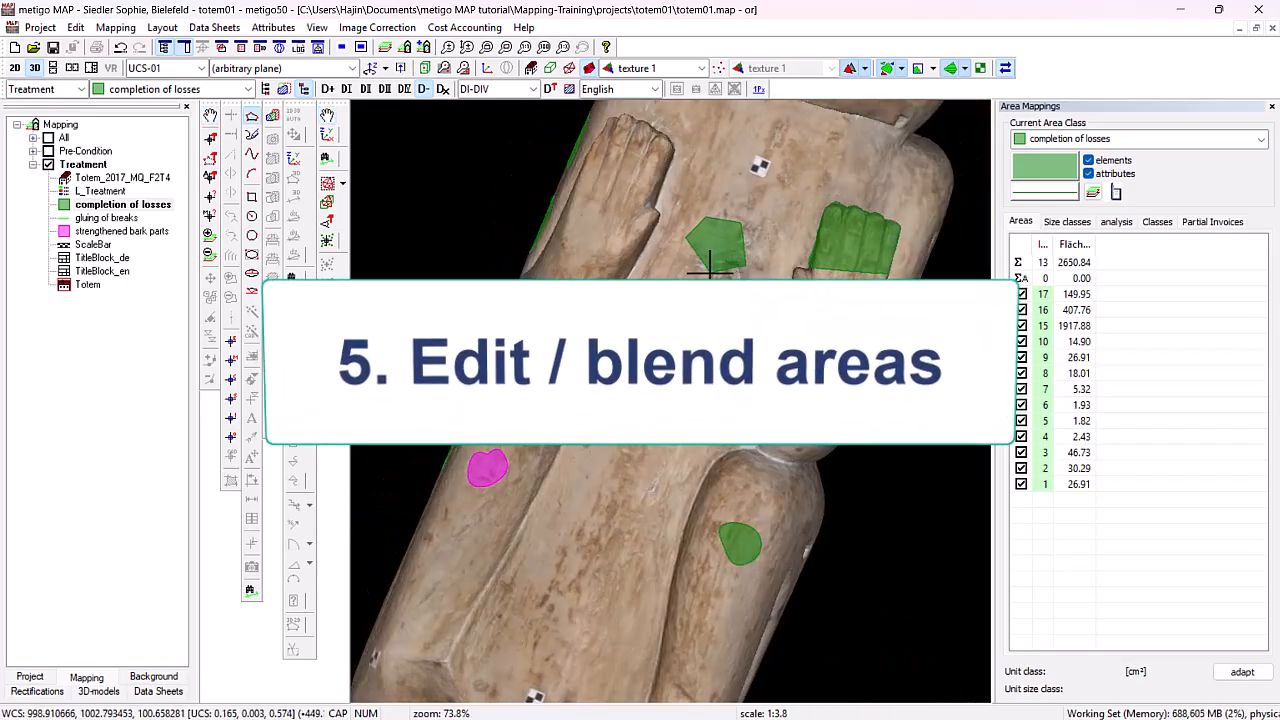
{"action": "scroll", "coordinate": [710, 275], "scroll_direction": "down", "scroll_amount": 5}
{"action": "scroll", "coordinate": [710, 275], "scroll_direction": "down", "scroll_amount": 2}
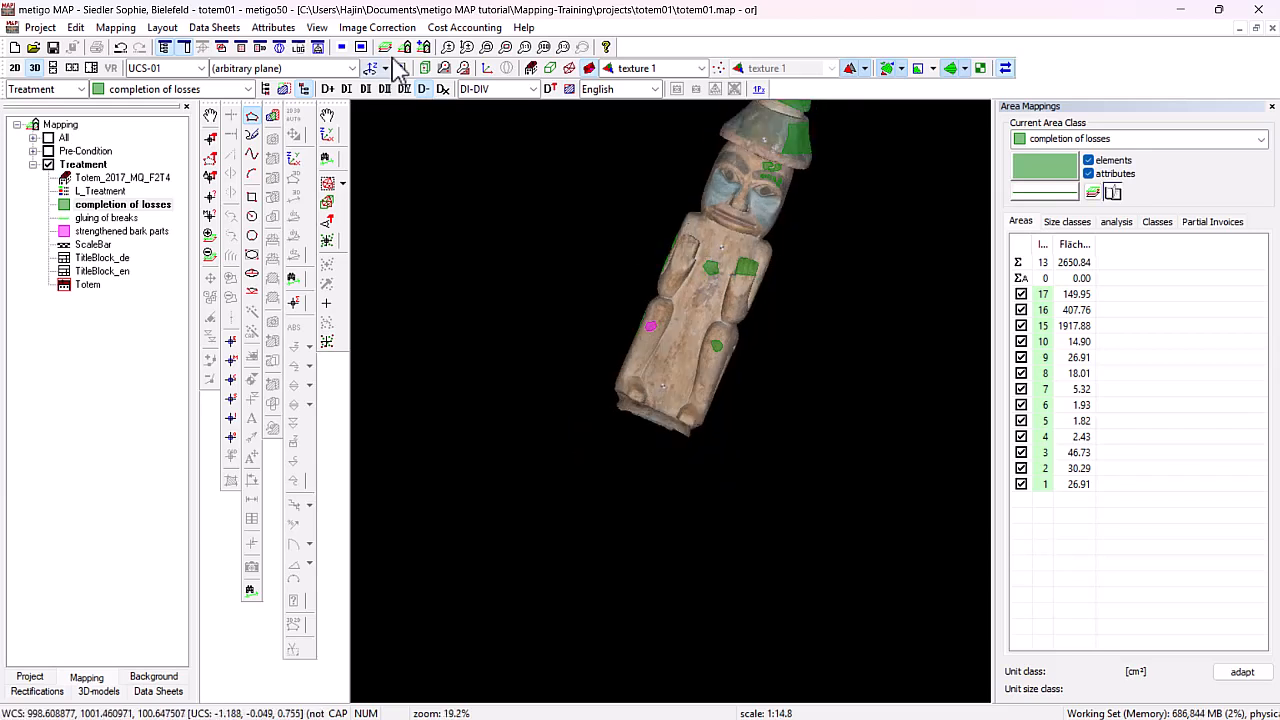
{"action": "left_click", "coordinate": [342, 72]}
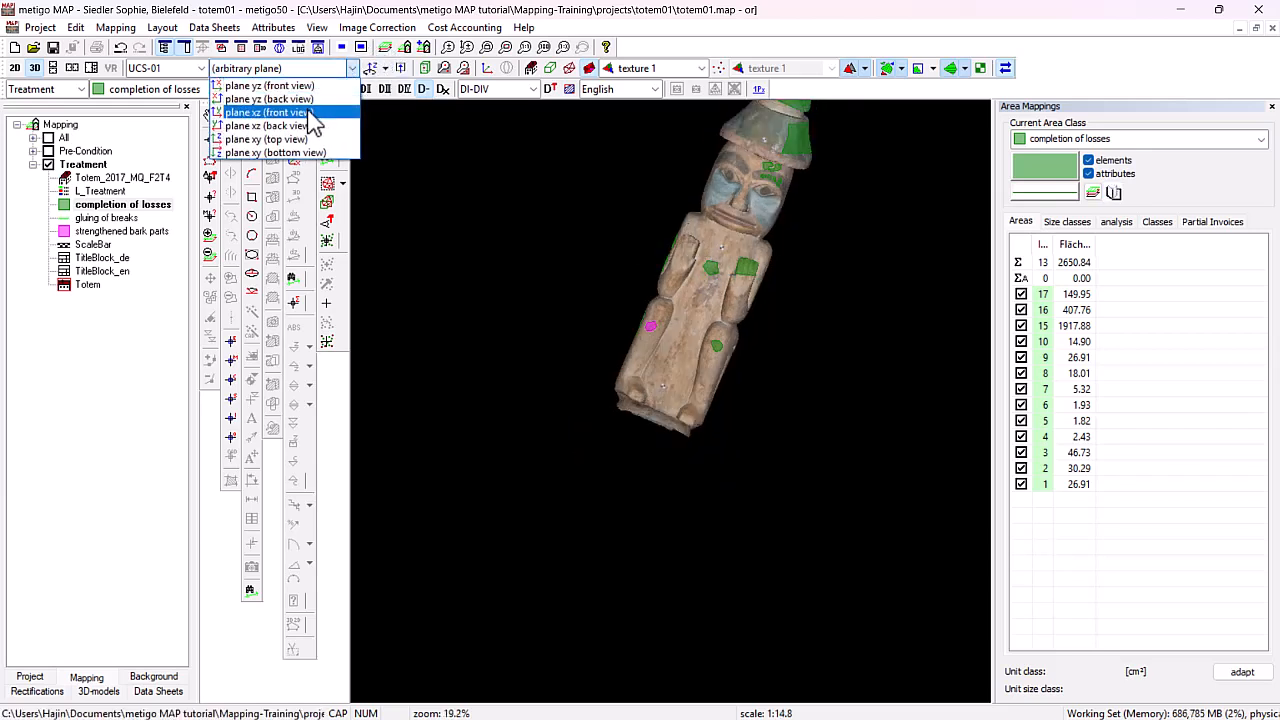
{"action": "left_click", "coordinate": [312, 121]}
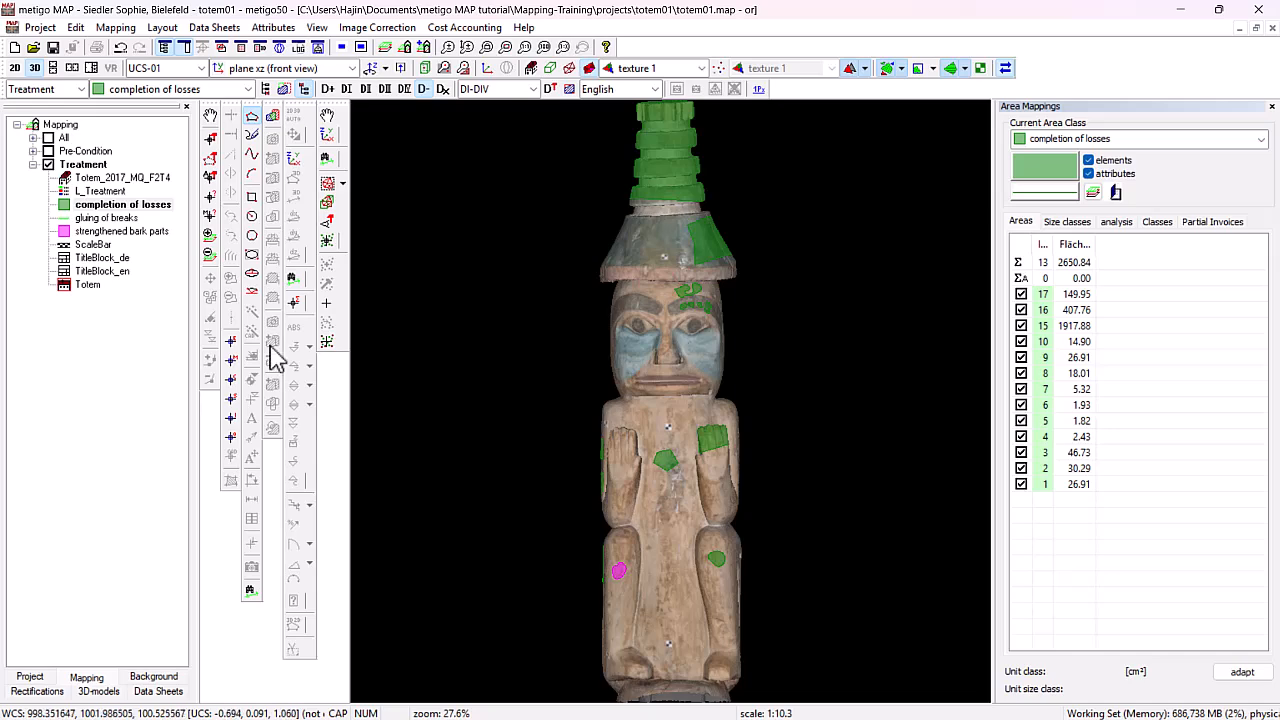
- Extend the pentagonal completion of losses area on the chest by adding an overlapping spline shape on its upper and right side
{"action": "scroll", "coordinate": [640, 465], "scroll_direction": "up", "scroll_amount": 6}
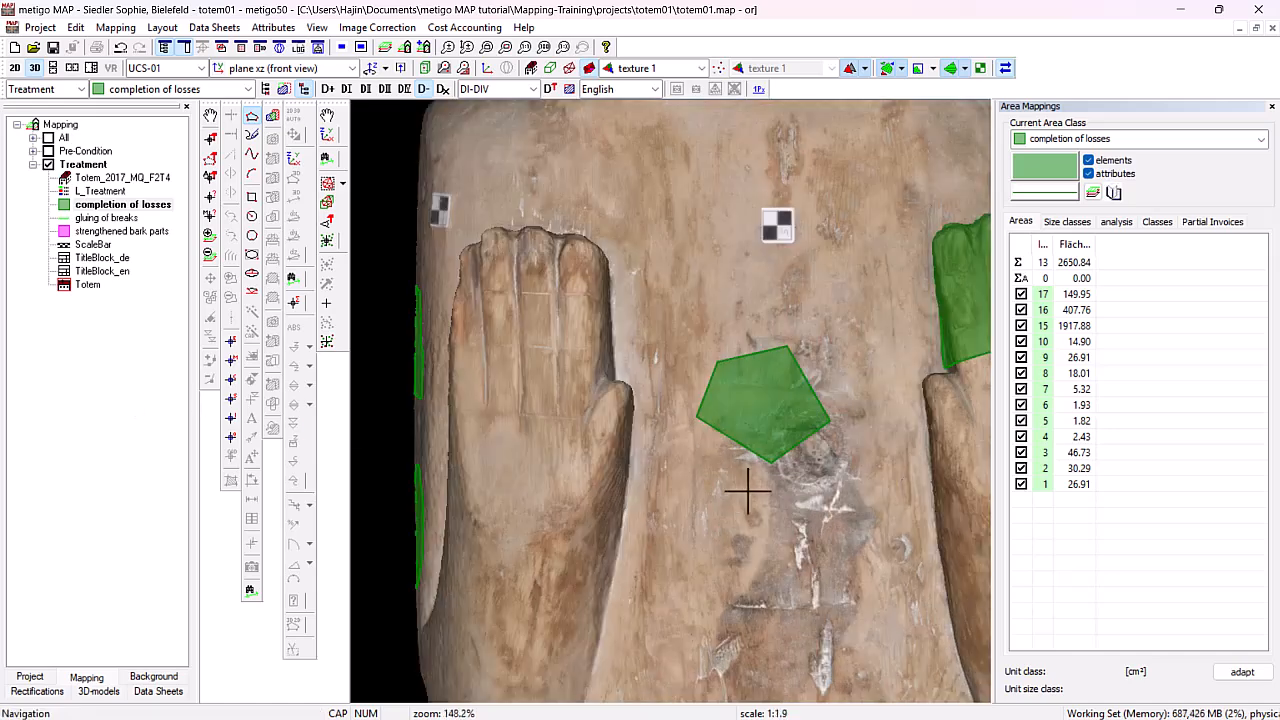
{"action": "scroll", "coordinate": [820, 372], "scroll_direction": "up", "scroll_amount": 2}
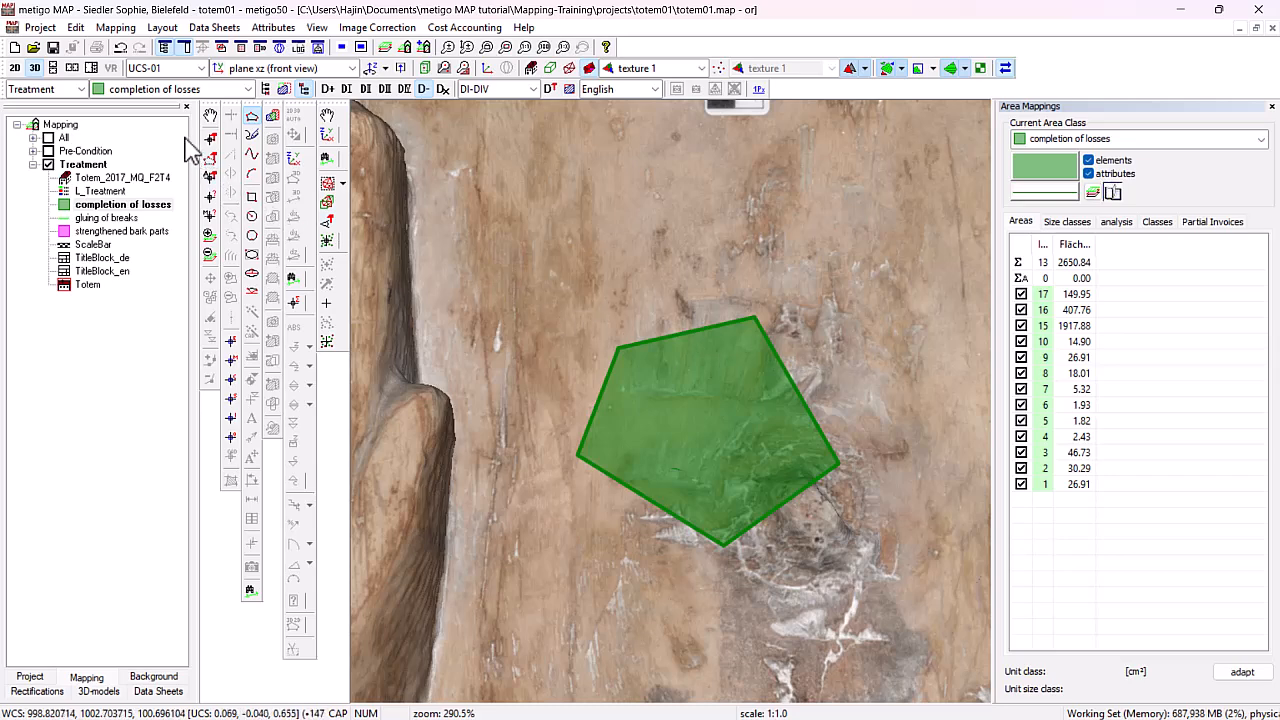
{"action": "left_click", "coordinate": [274, 117]}
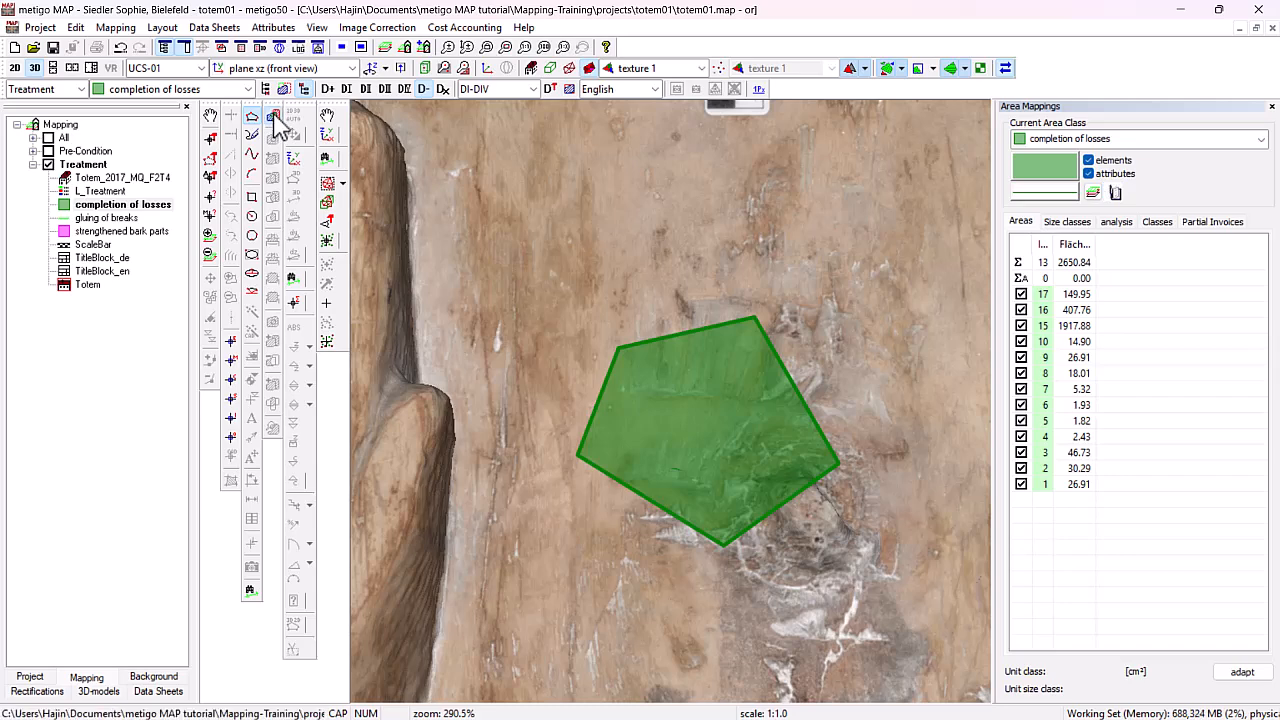
{"action": "left_click", "coordinate": [272, 342]}
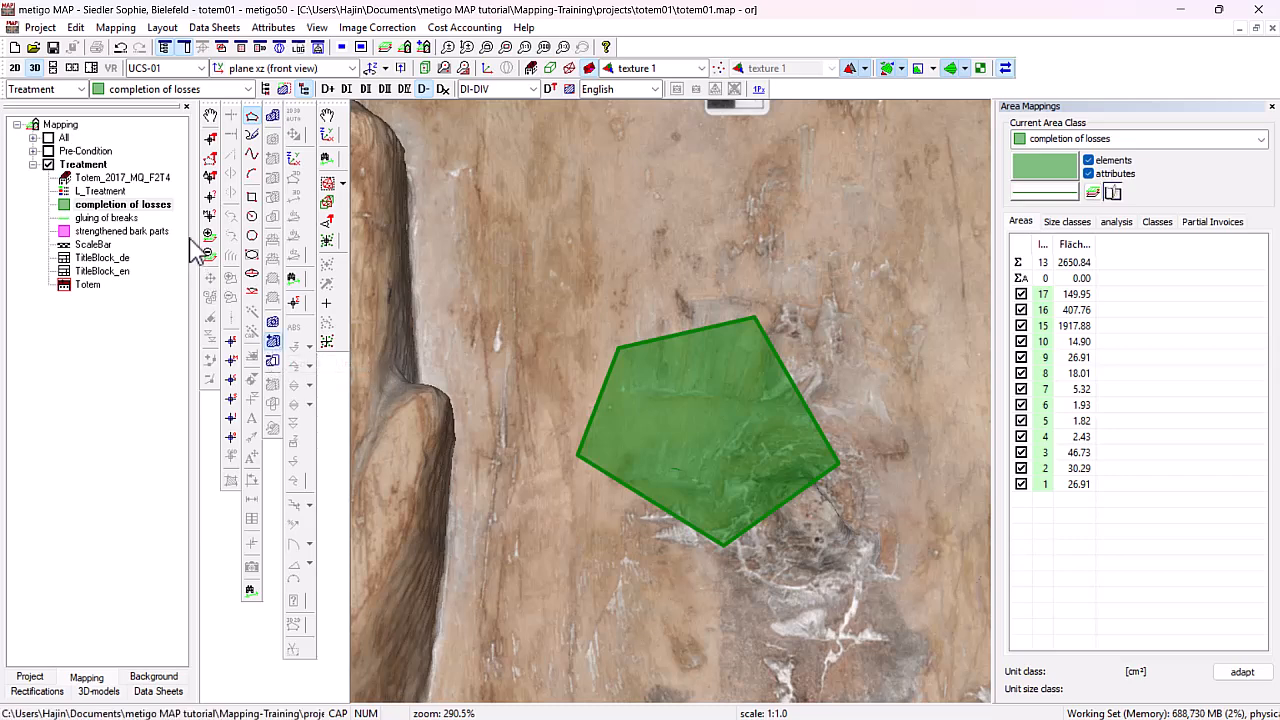
{"action": "left_click", "coordinate": [253, 155]}
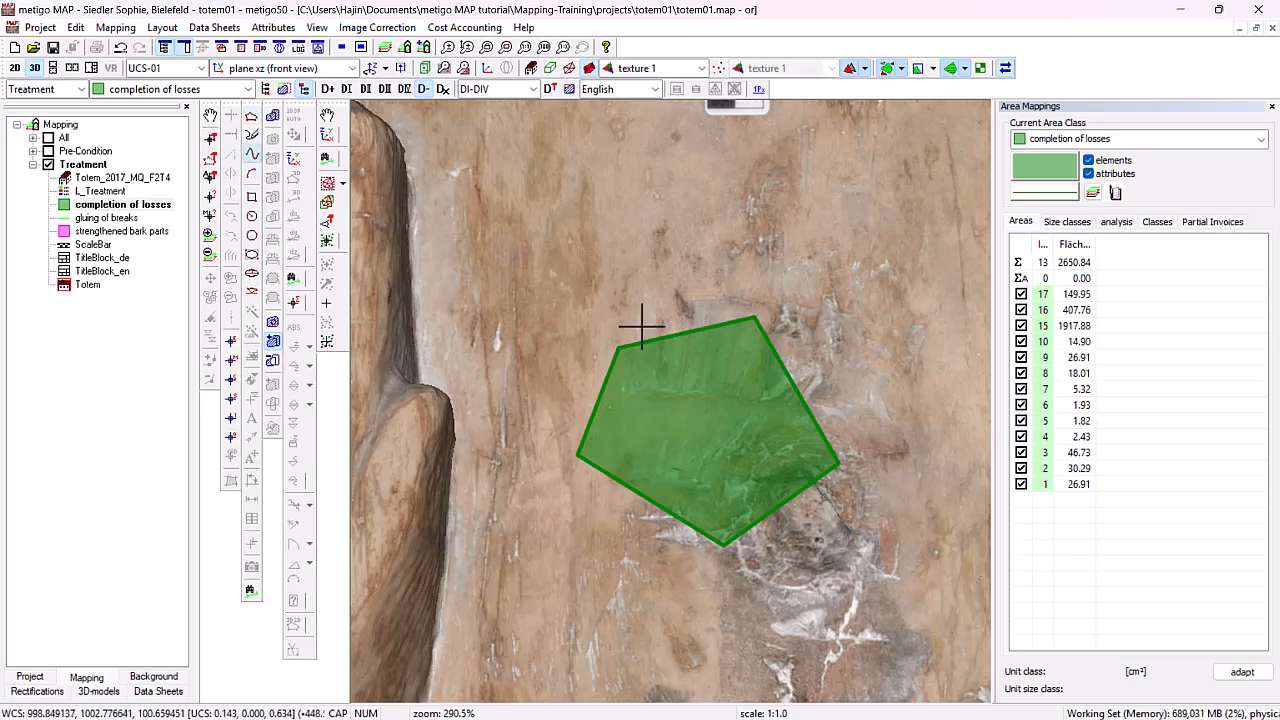
{"action": "left_click", "coordinate": [661, 331]}
{"action": "left_click", "coordinate": [691, 190]}
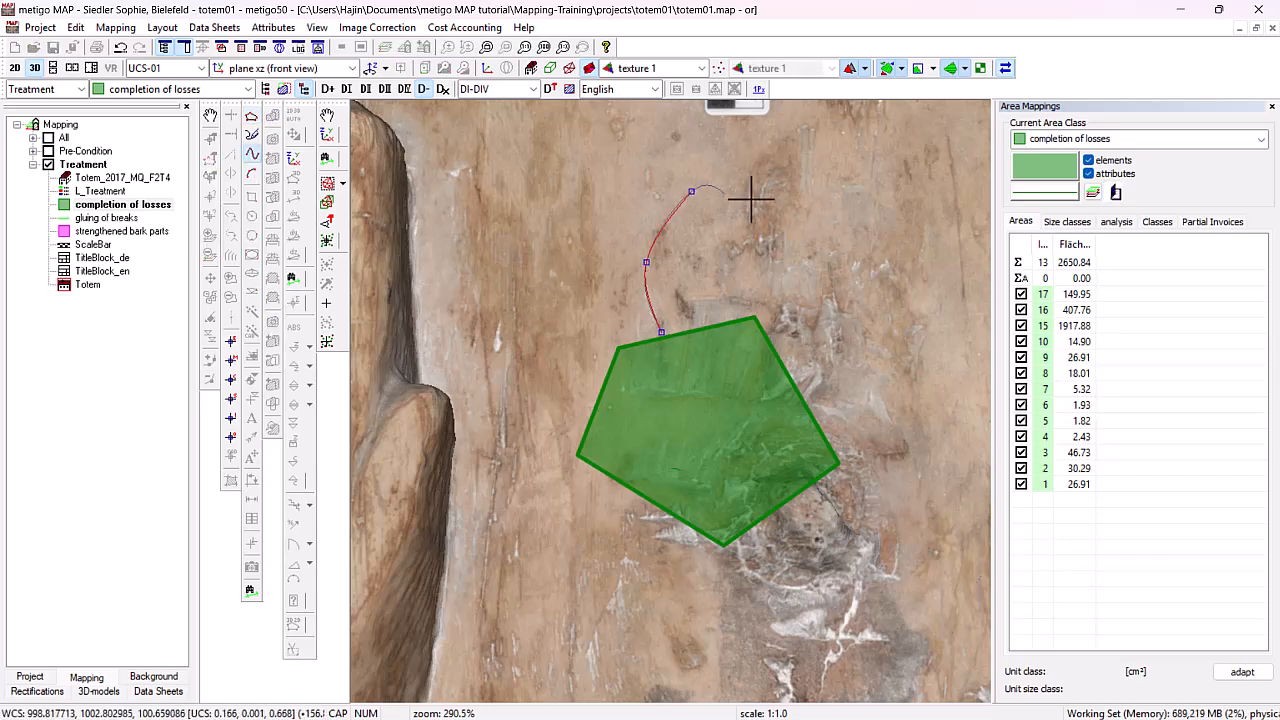
{"action": "left_click", "coordinate": [830, 237]}
{"action": "left_click", "coordinate": [918, 354]}
{"action": "left_click", "coordinate": [907, 480]}
{"action": "left_click", "coordinate": [868, 531]}
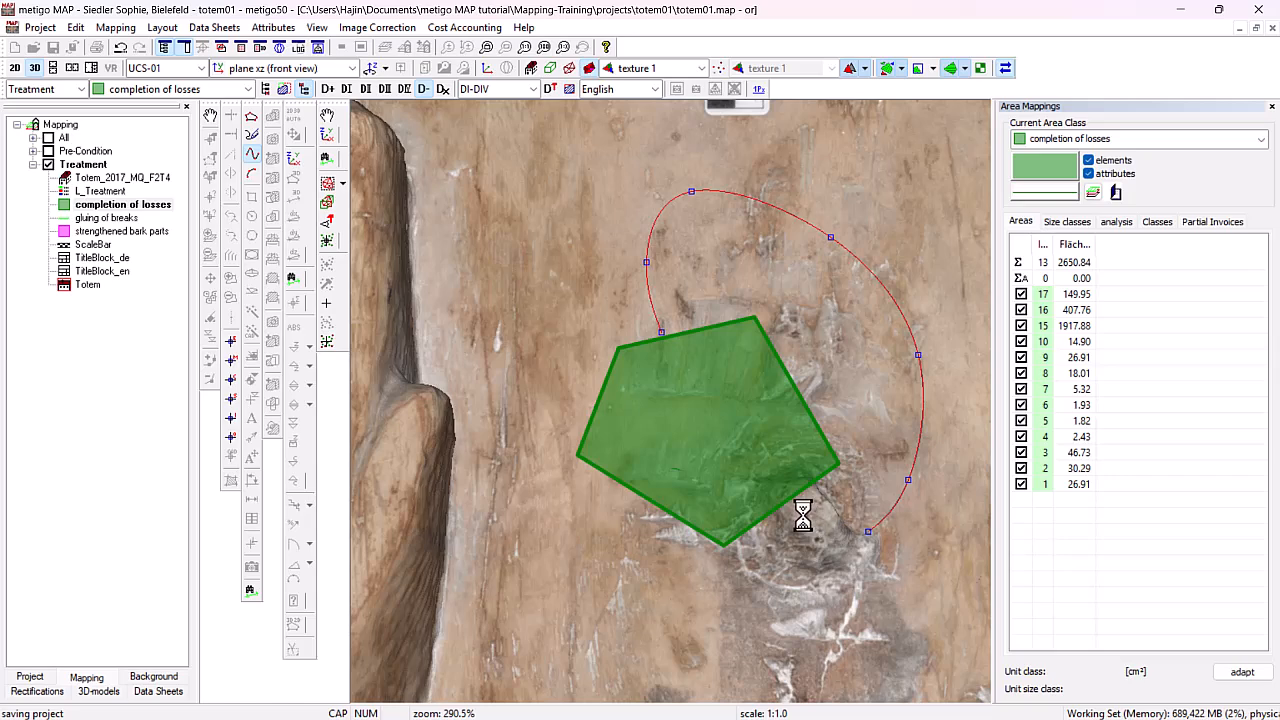
{"action": "double_click", "coordinate": [693, 404]}
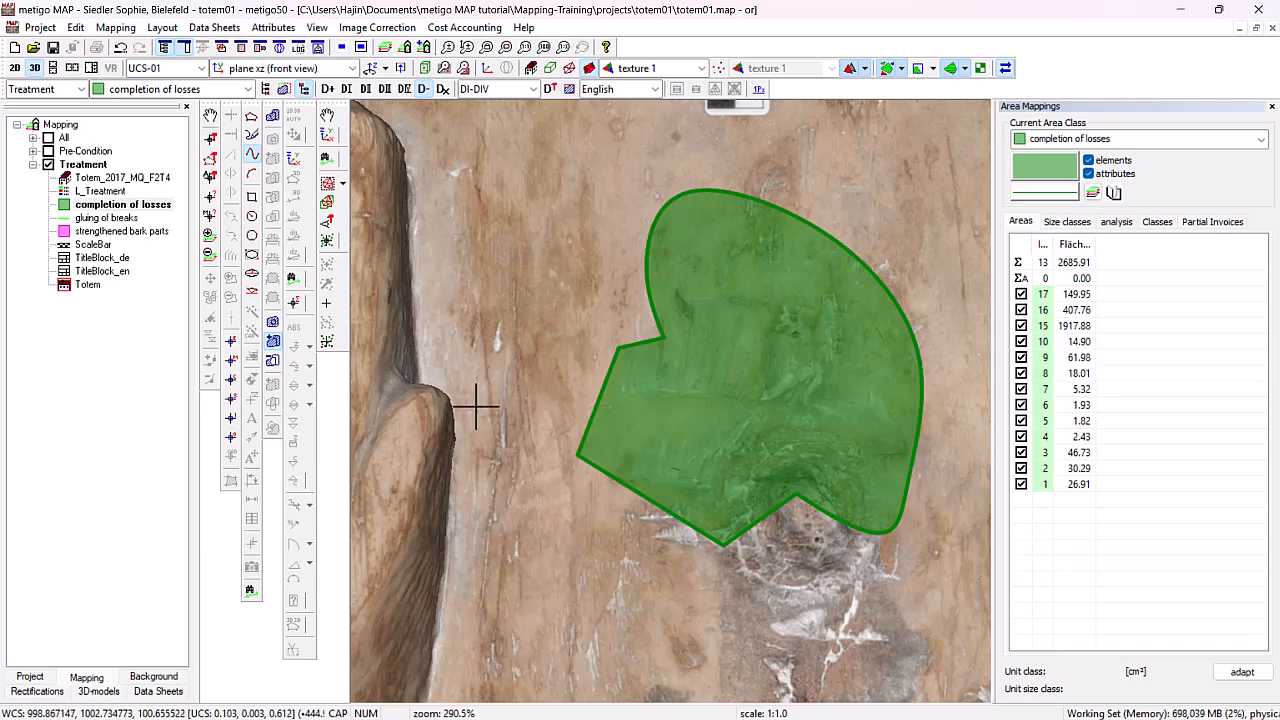
- Subtract a spline shape from the lower-left part of the chest's completion of losses area
{"action": "left_click", "coordinate": [273, 361]}
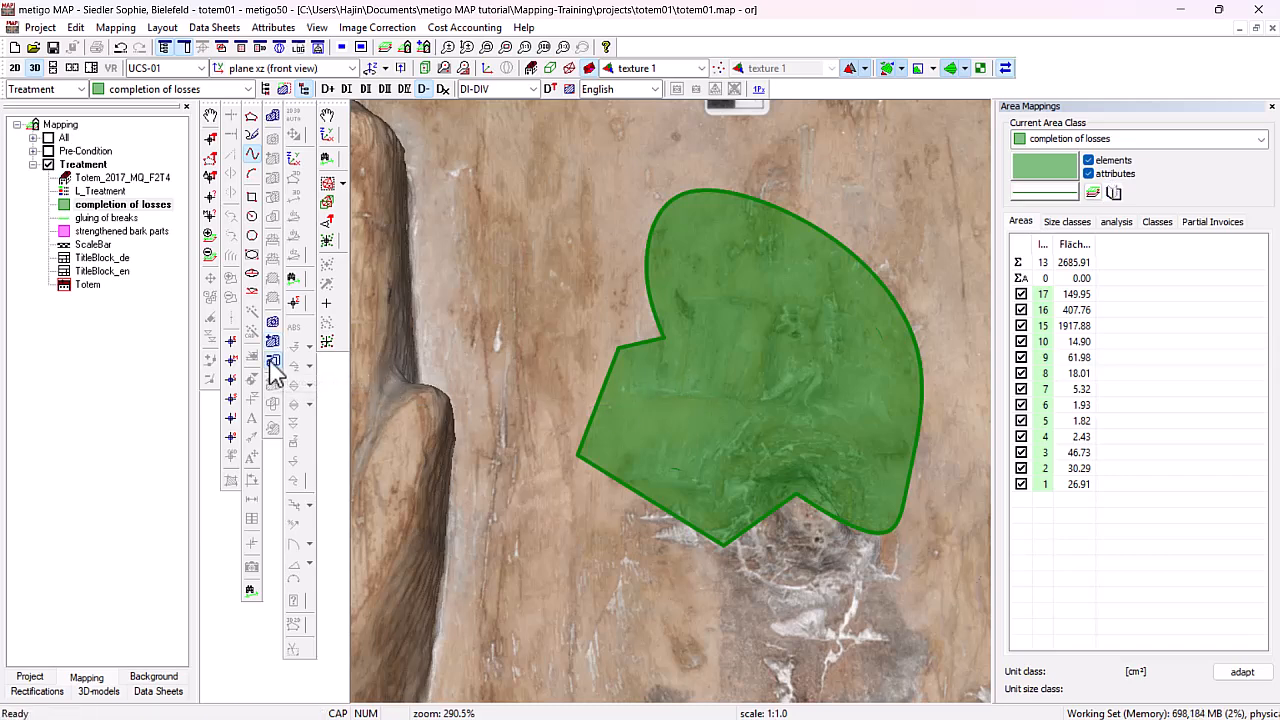
{"action": "left_click", "coordinate": [748, 582]}
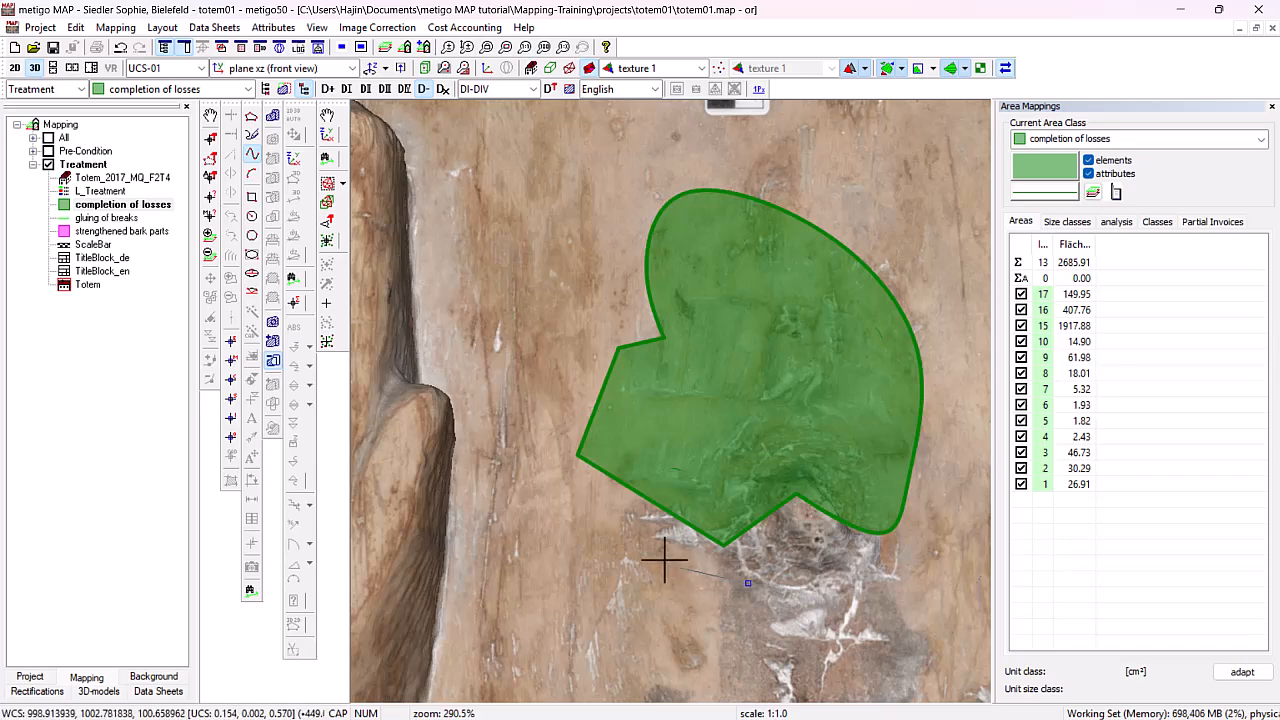
{"action": "left_click", "coordinate": [648, 552]}
{"action": "left_click", "coordinate": [566, 489]}
{"action": "left_click", "coordinate": [545, 395]}
{"action": "left_click", "coordinate": [573, 344]}
{"action": "left_click", "coordinate": [602, 322]}
{"action": "left_click", "coordinate": [626, 328]}
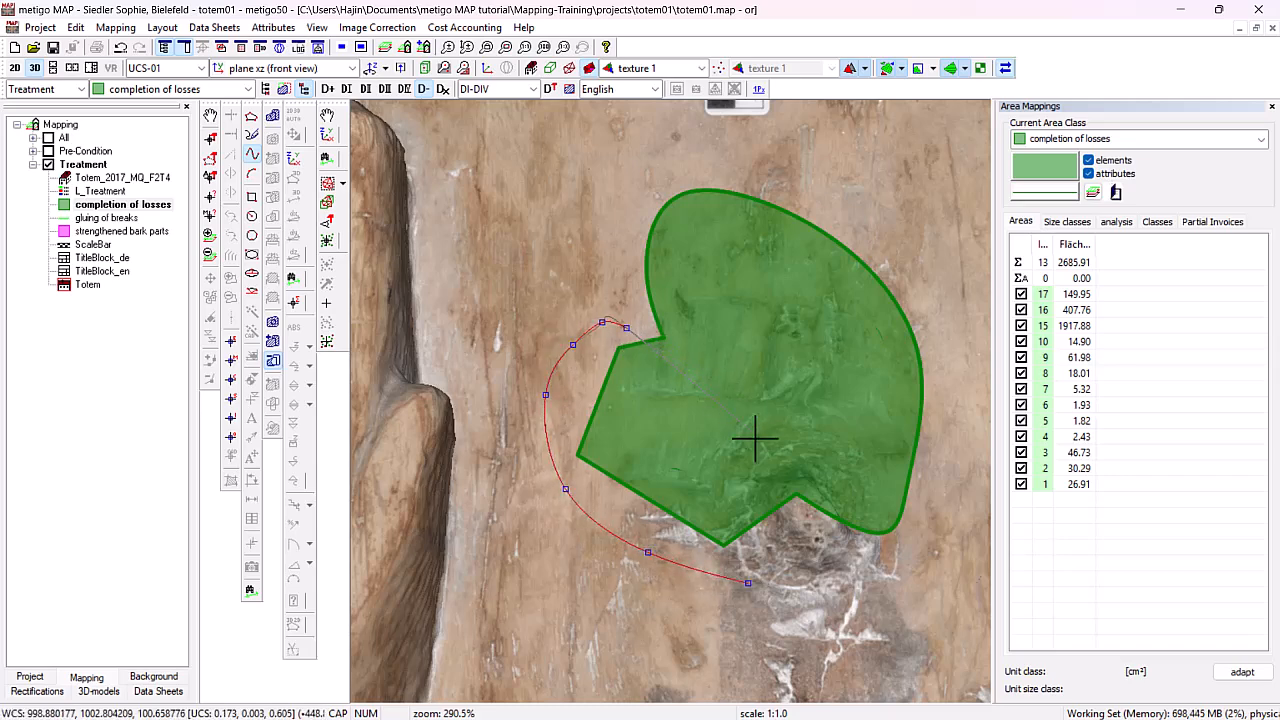
{"action": "left_click", "coordinate": [756, 448]}
{"action": "left_click", "coordinate": [795, 543]}
{"action": "right_click", "coordinate": [792, 548]}
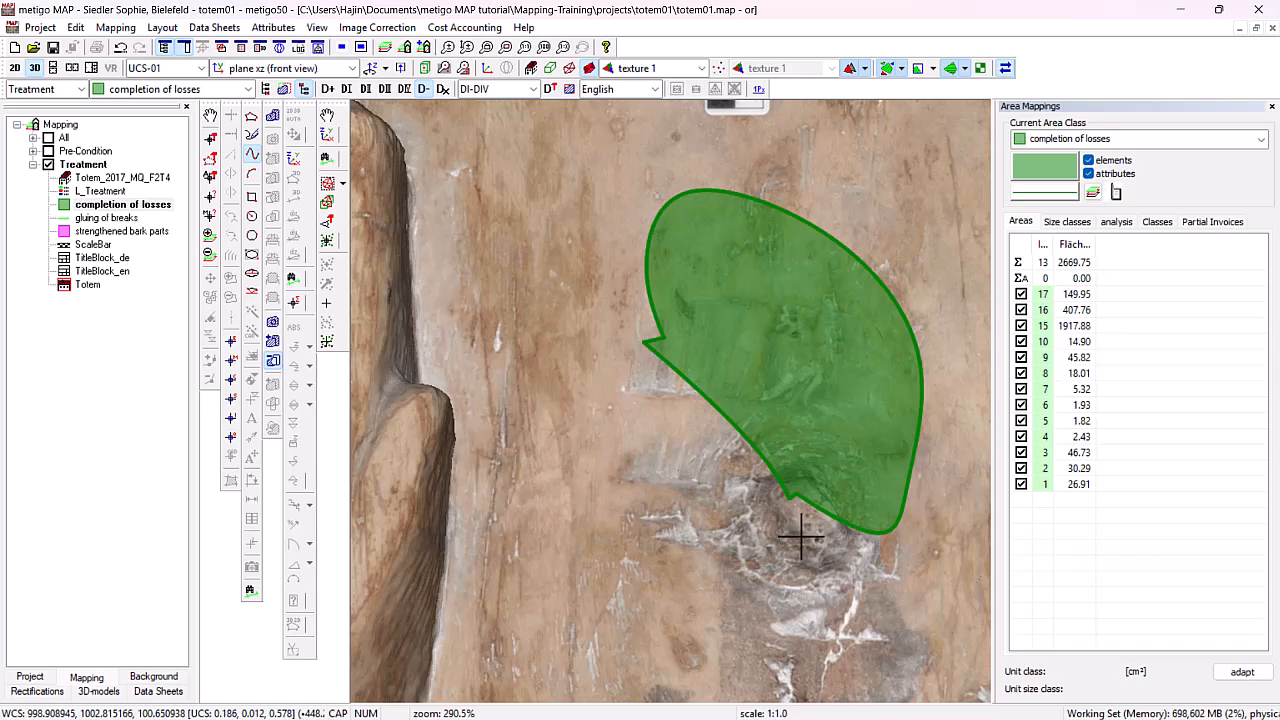
- Map a strengthened bark parts area of about 52 cm² with a spline overlapping the right part of the chest's green area
{"action": "left_click", "coordinate": [115, 234]}
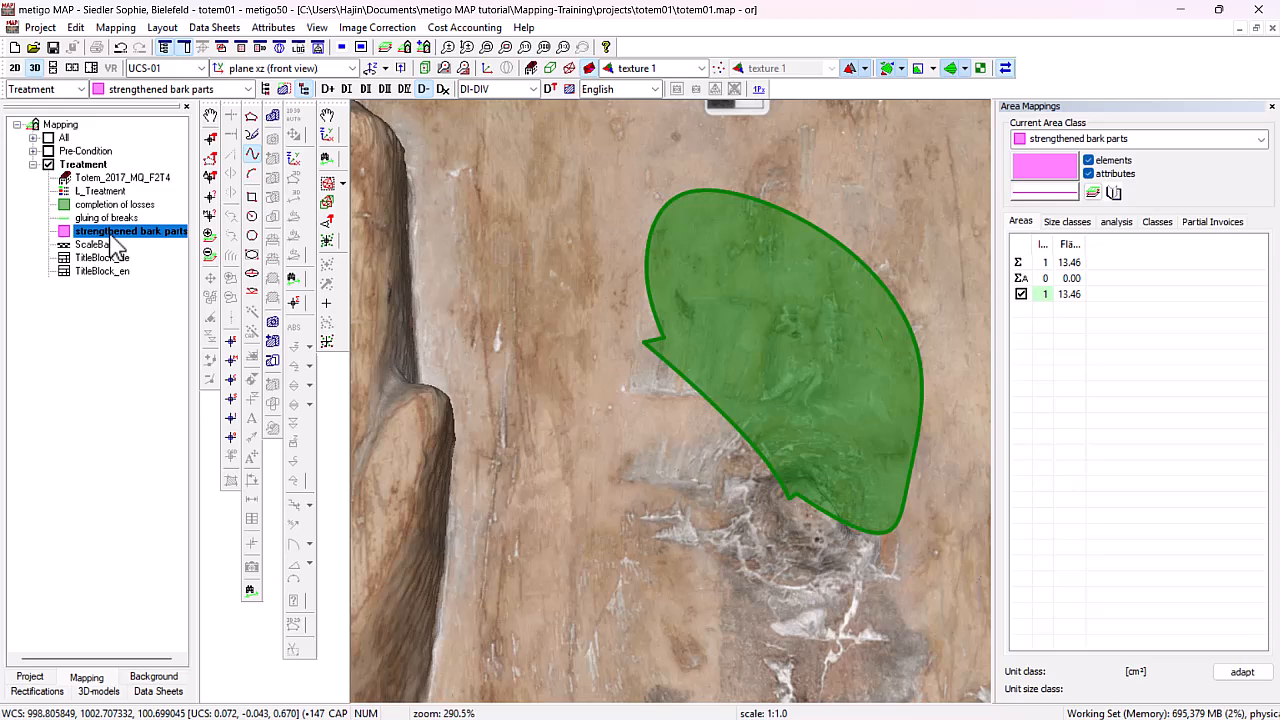
{"action": "left_click", "coordinate": [838, 555]}
{"action": "left_click", "coordinate": [932, 528]}
{"action": "left_click", "coordinate": [951, 386]}
{"action": "left_click", "coordinate": [939, 221]}
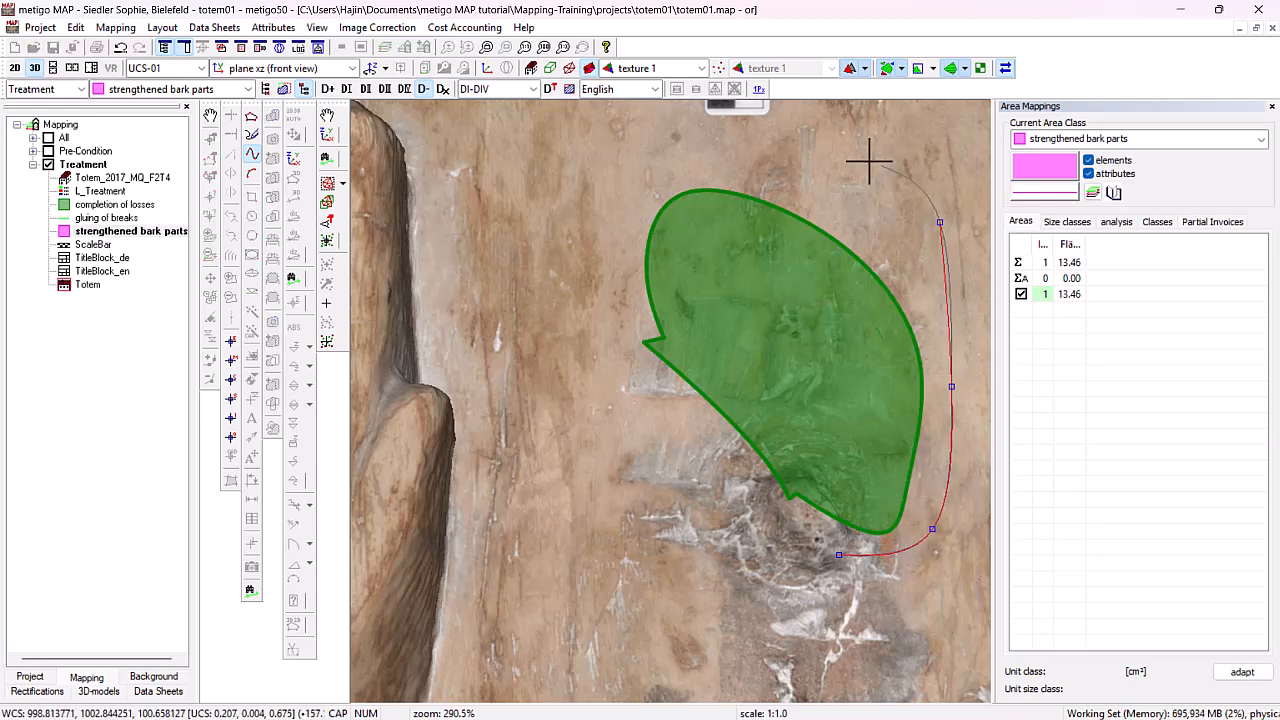
{"action": "left_click", "coordinate": [847, 154]}
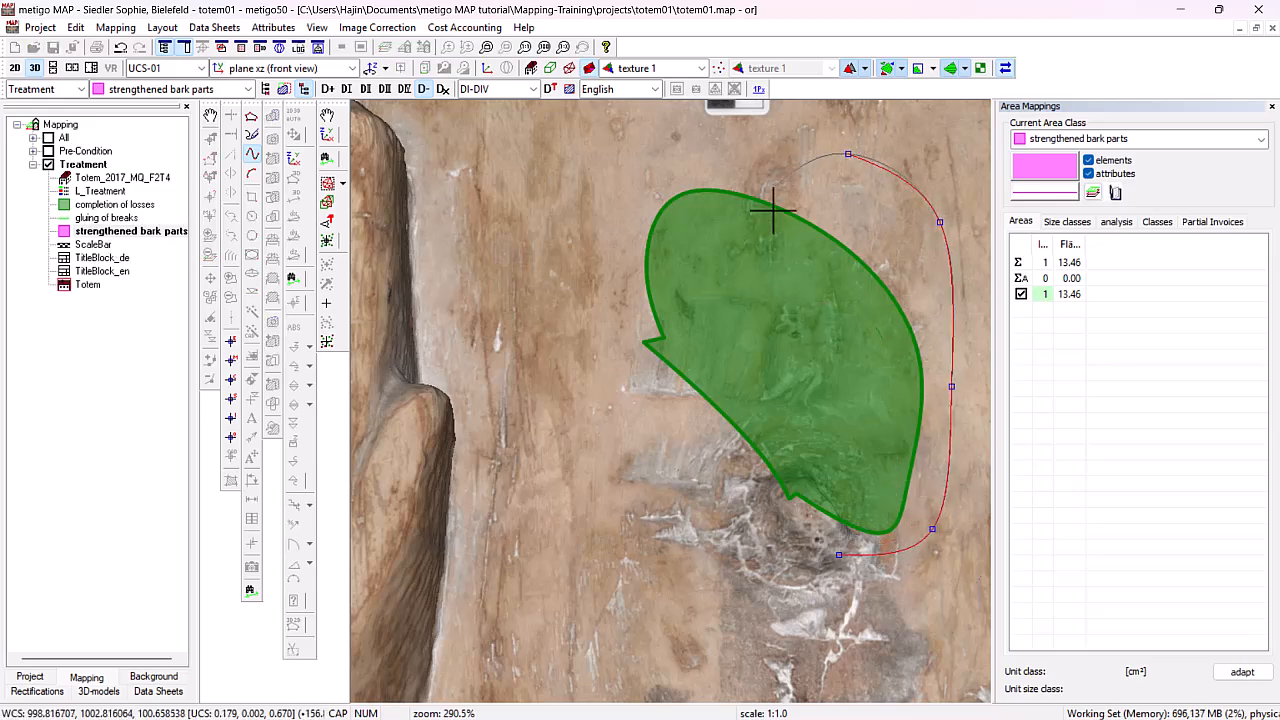
{"action": "double_click", "coordinate": [765, 516]}
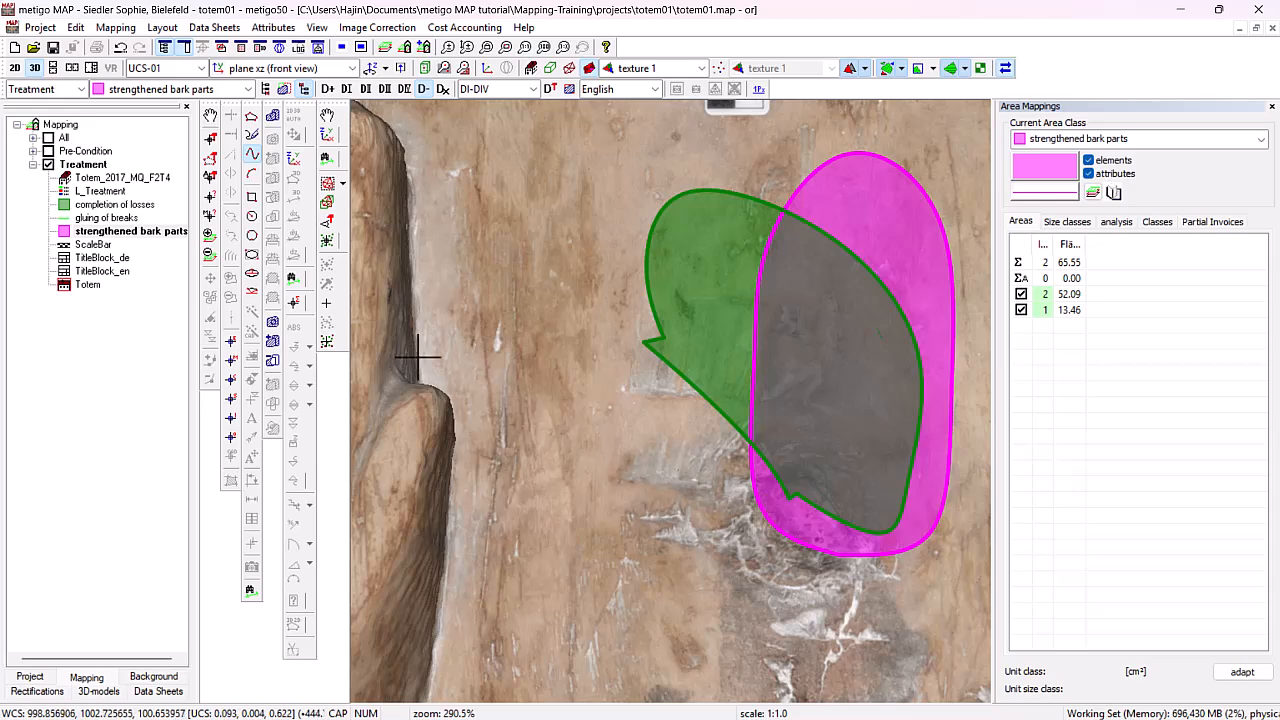
- Cut the green chest area out of the new strengthened bark parts area, and move strengthened bark parts above completion of losses in the class order
{"action": "left_click", "coordinate": [211, 140]}
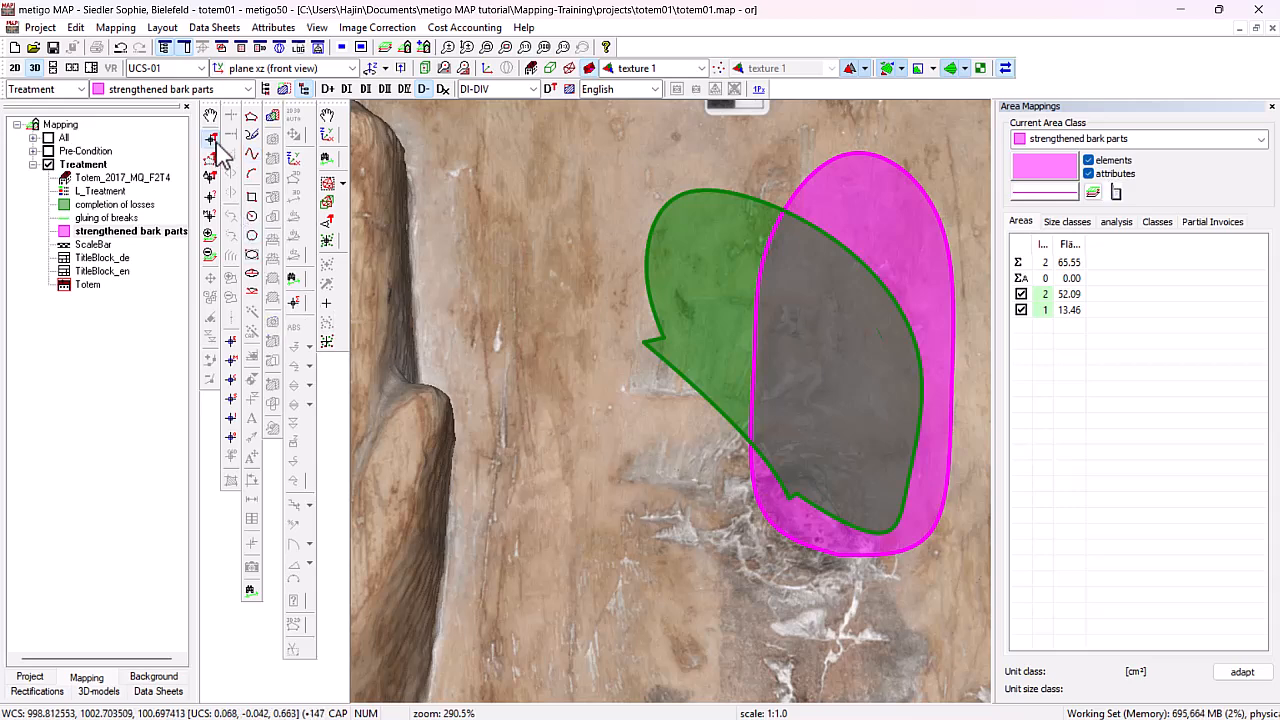
{"action": "left_click", "coordinate": [926, 249]}
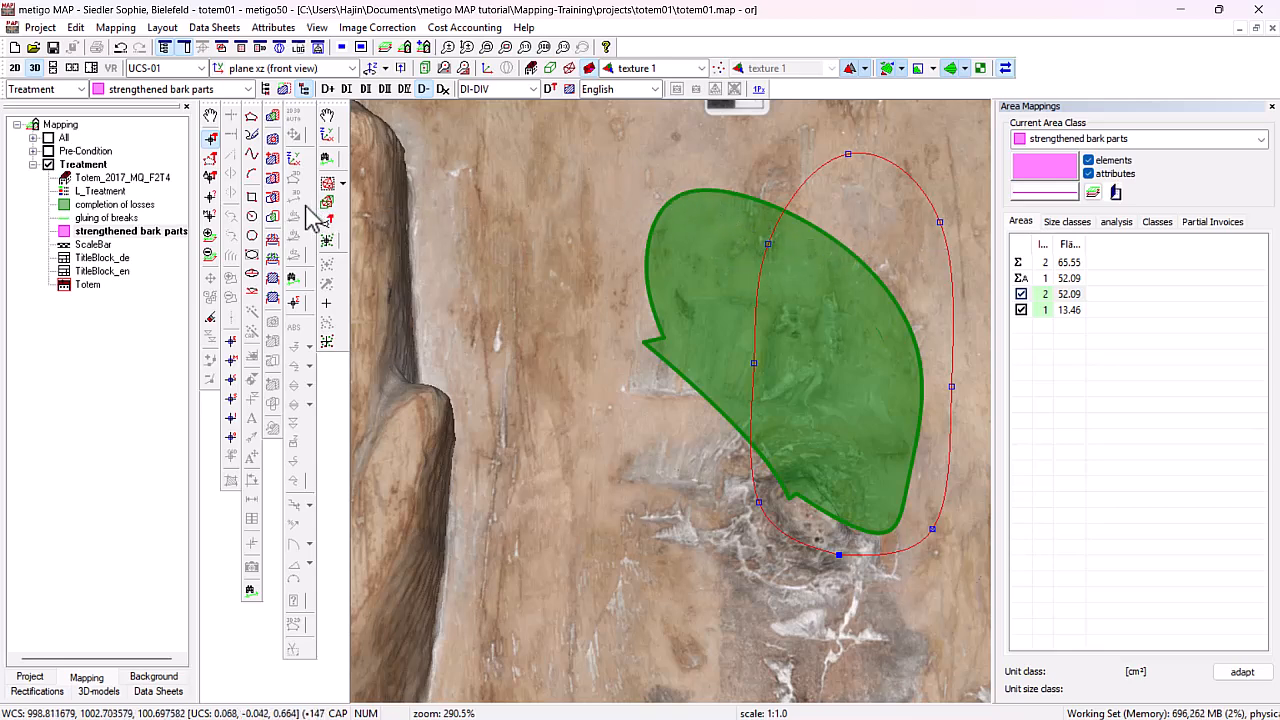
{"action": "left_click", "coordinate": [277, 190]}
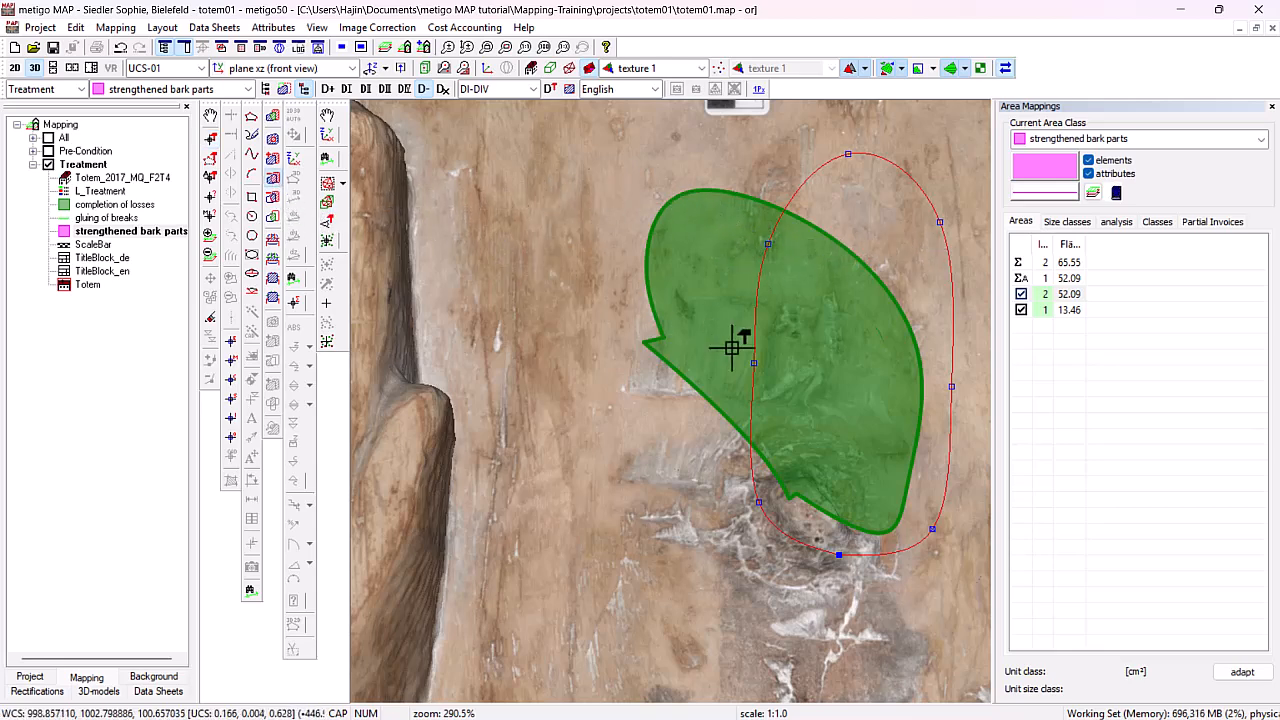
{"action": "left_click", "coordinate": [708, 318]}
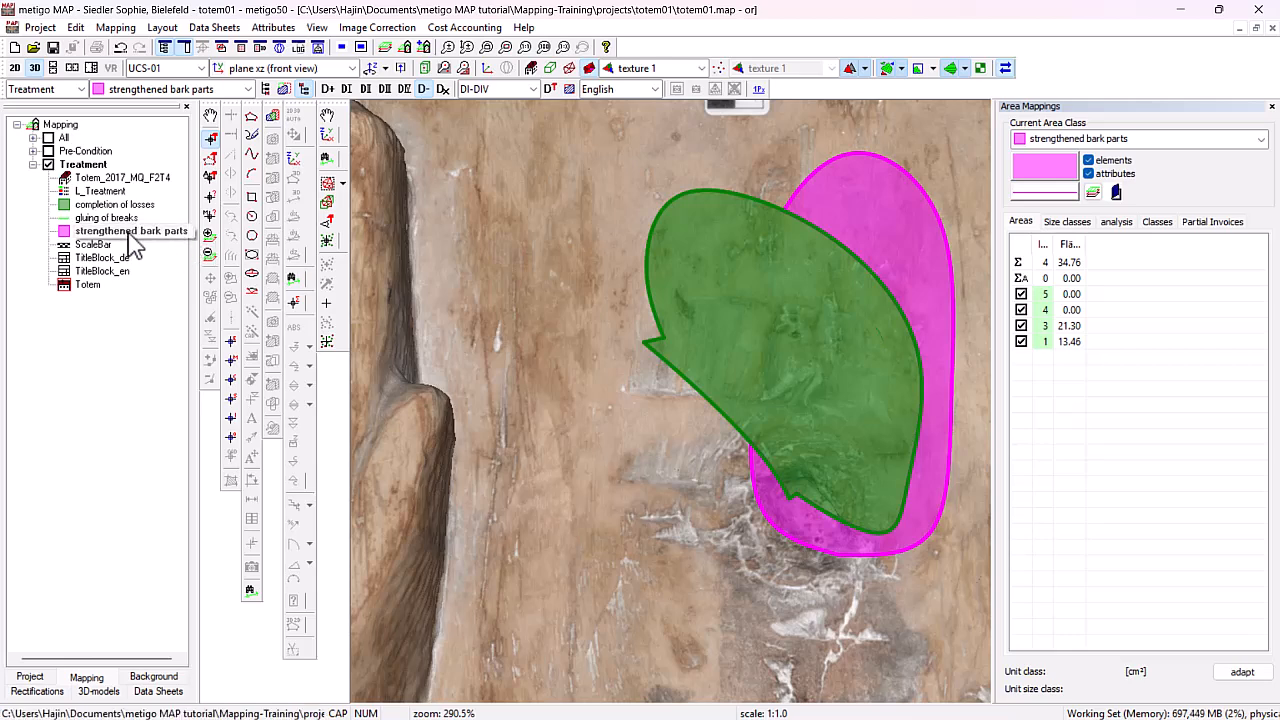
{"action": "left_click_drag", "start_coordinate": [129, 238], "coordinate": [121, 200]}
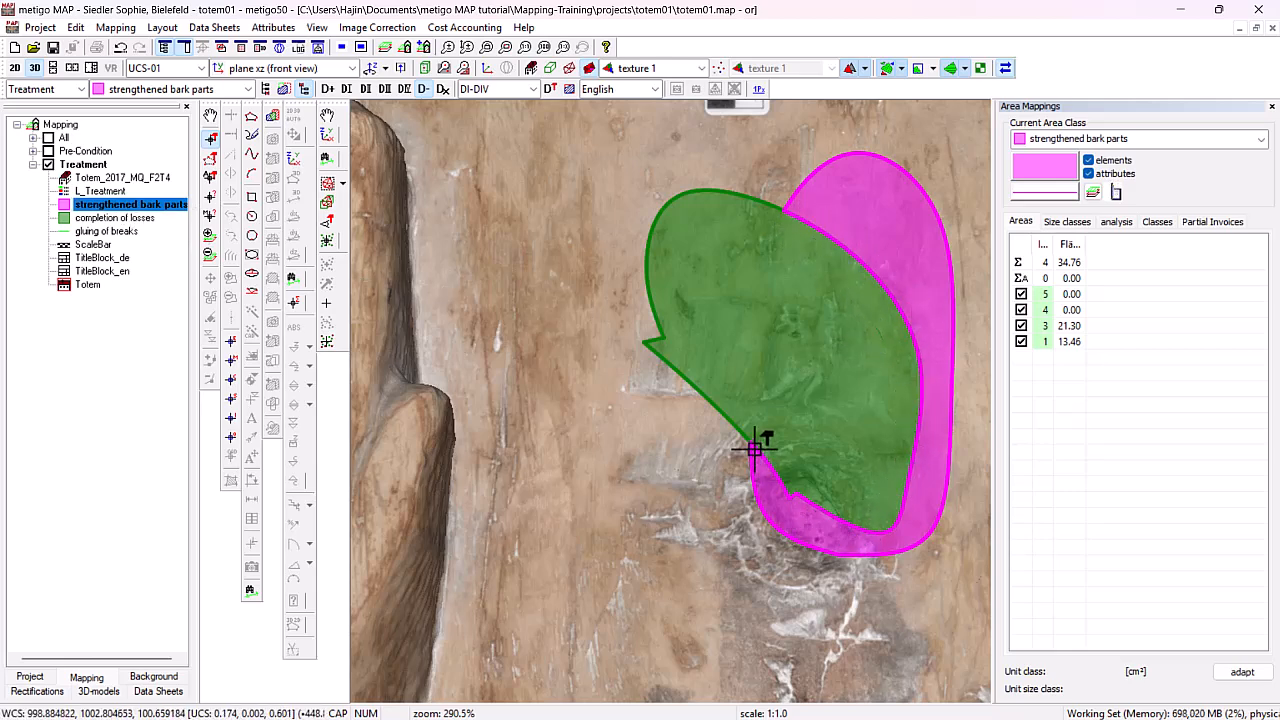
- Move strengthened bark parts below completion of losses in the class order and display the chest areas in the 2D view
{"action": "left_click_drag", "start_coordinate": [139, 219], "coordinate": [135, 204]}
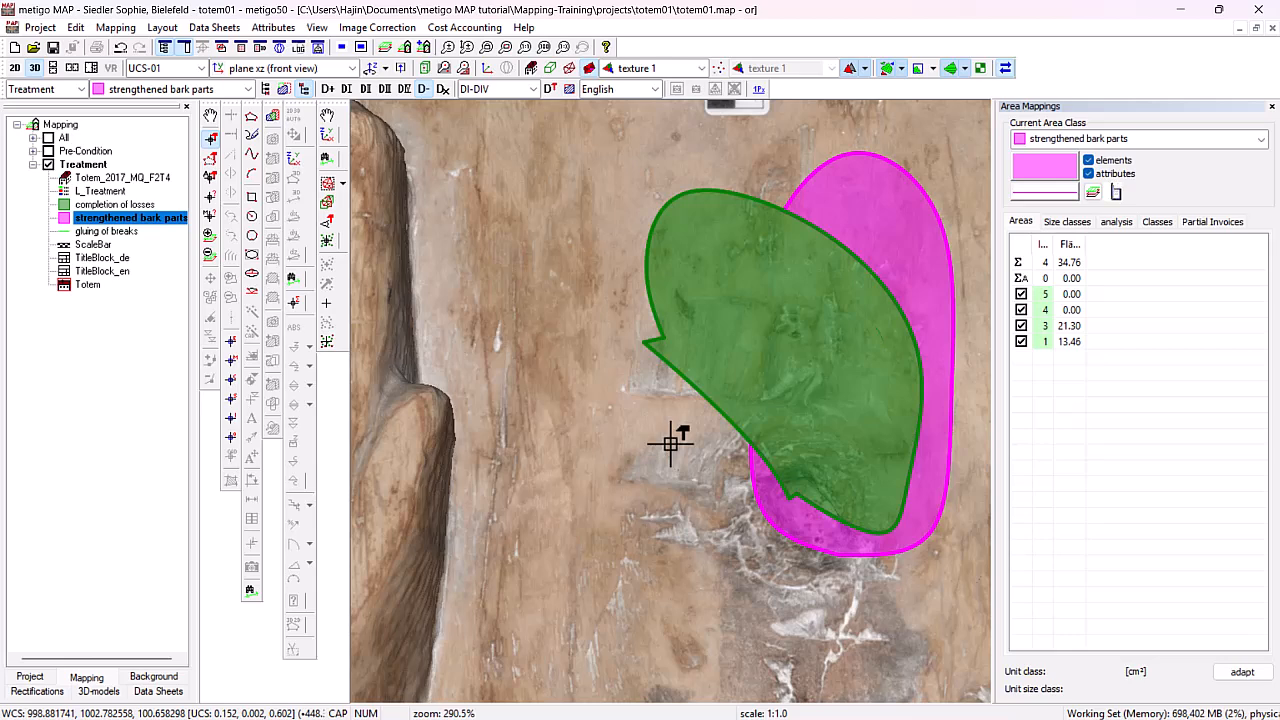
{"action": "scroll", "coordinate": [670, 444], "scroll_direction": "down", "scroll_amount": 6}
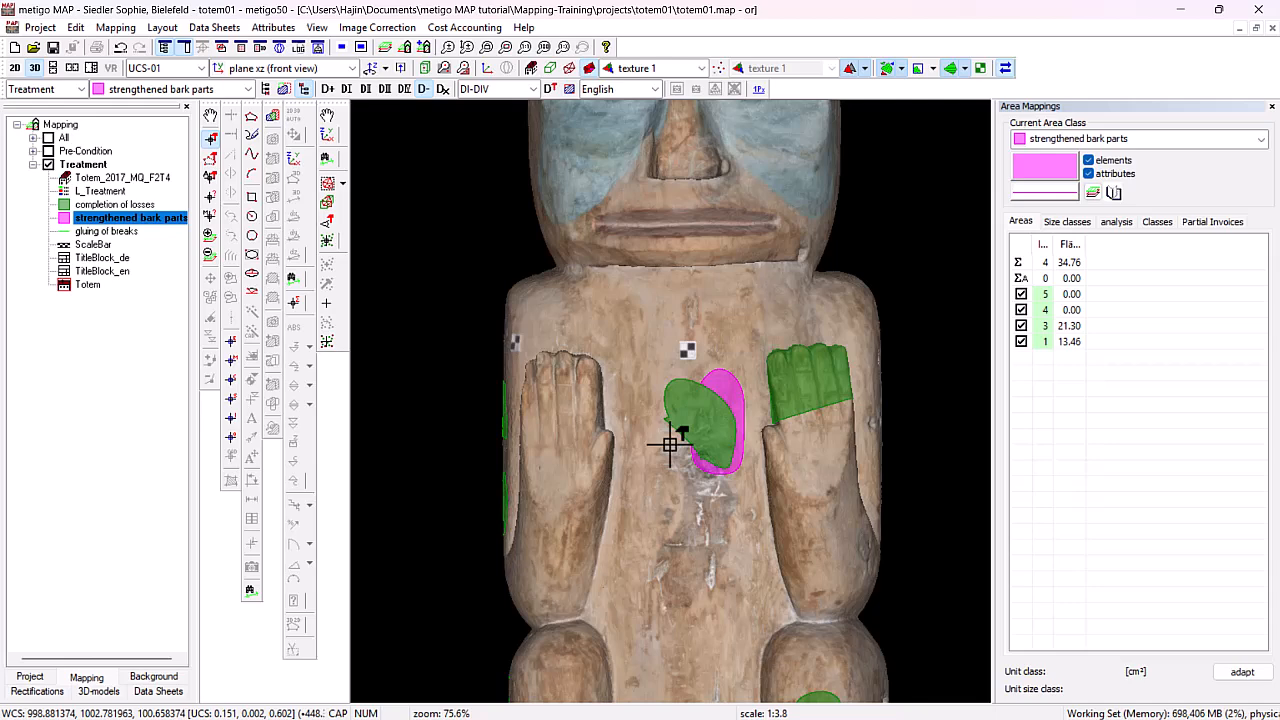
{"action": "left_click", "coordinate": [15, 68]}
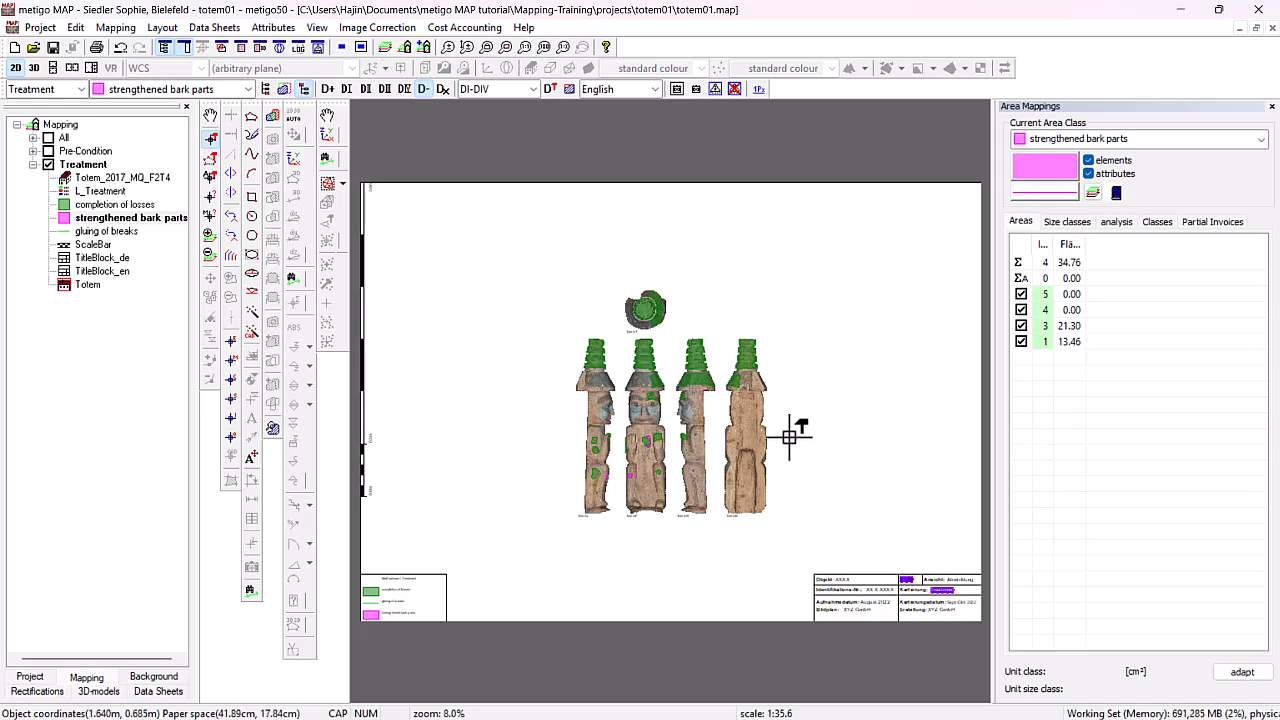
{"action": "scroll", "coordinate": [663, 425], "scroll_direction": "up", "scroll_amount": 10}
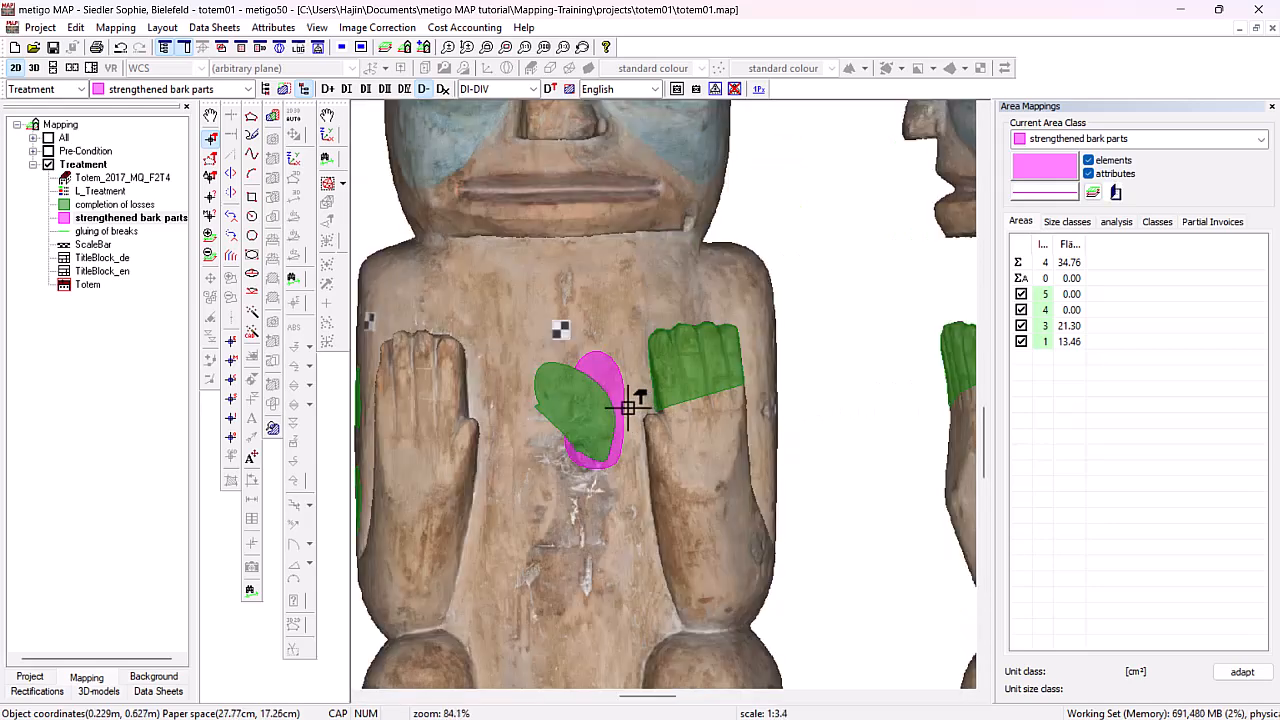
{"action": "scroll", "coordinate": [628, 405], "scroll_direction": "up", "scroll_amount": 1}
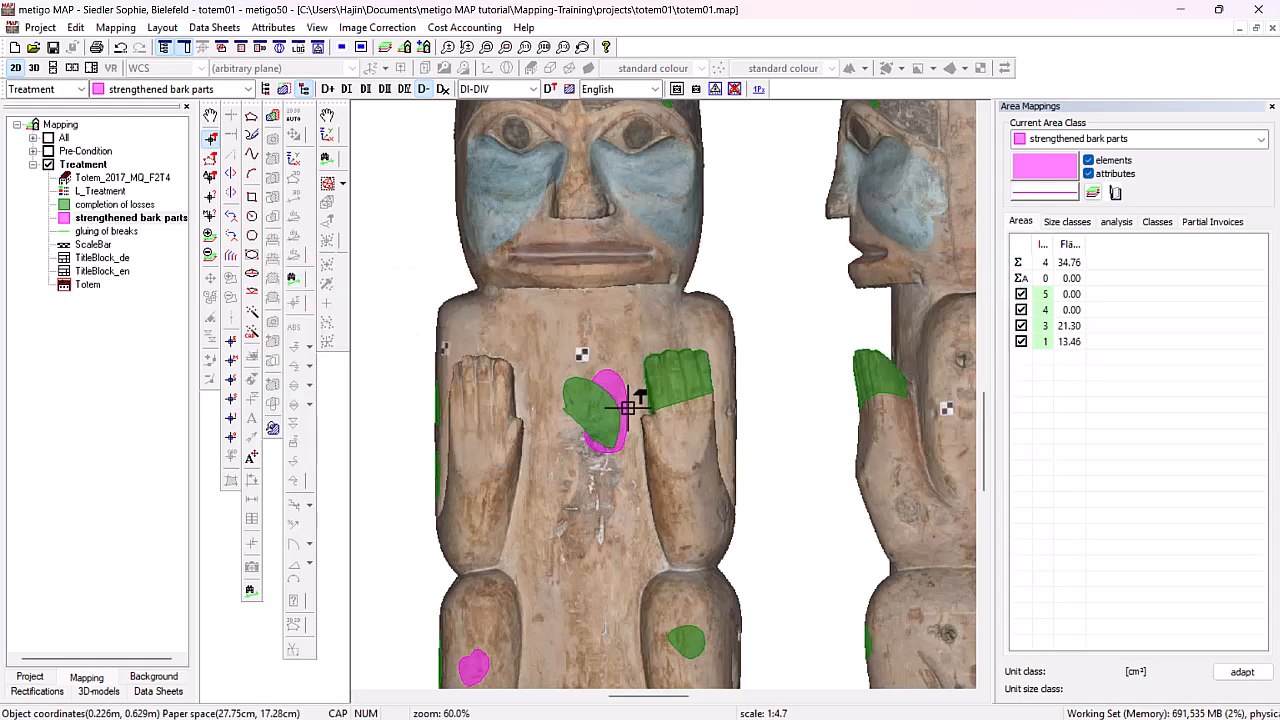
{"action": "scroll", "coordinate": [628, 405], "scroll_direction": "down", "scroll_amount": 1}
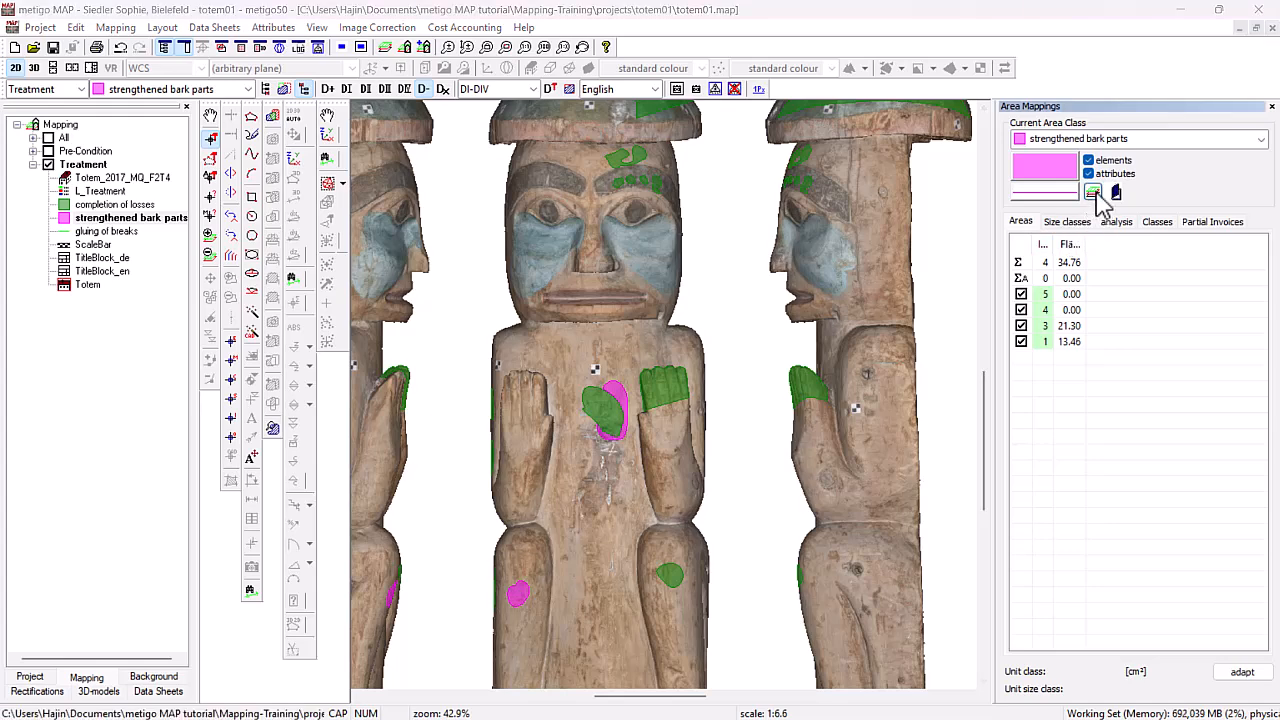
- Assign the Grid 45° 4mm hatching to the strengthened bark parts class
{"action": "left_click", "coordinate": [1093, 193]}
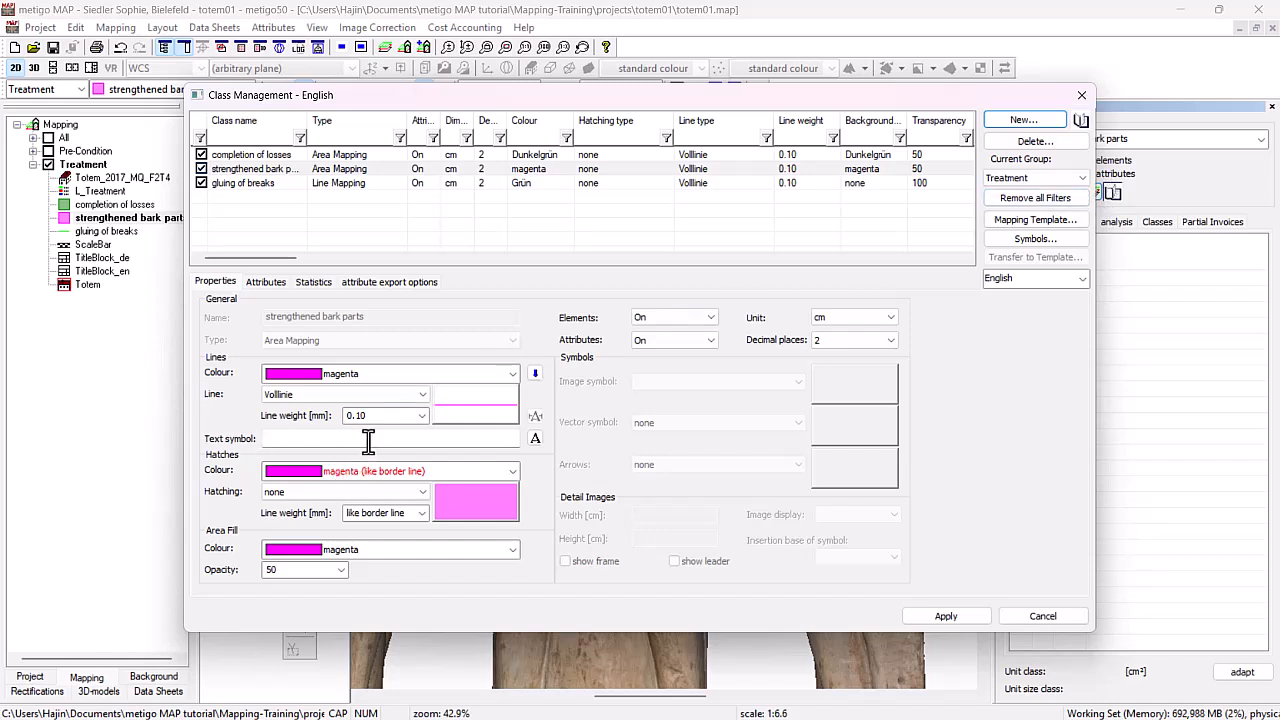
{"action": "left_click", "coordinate": [341, 493]}
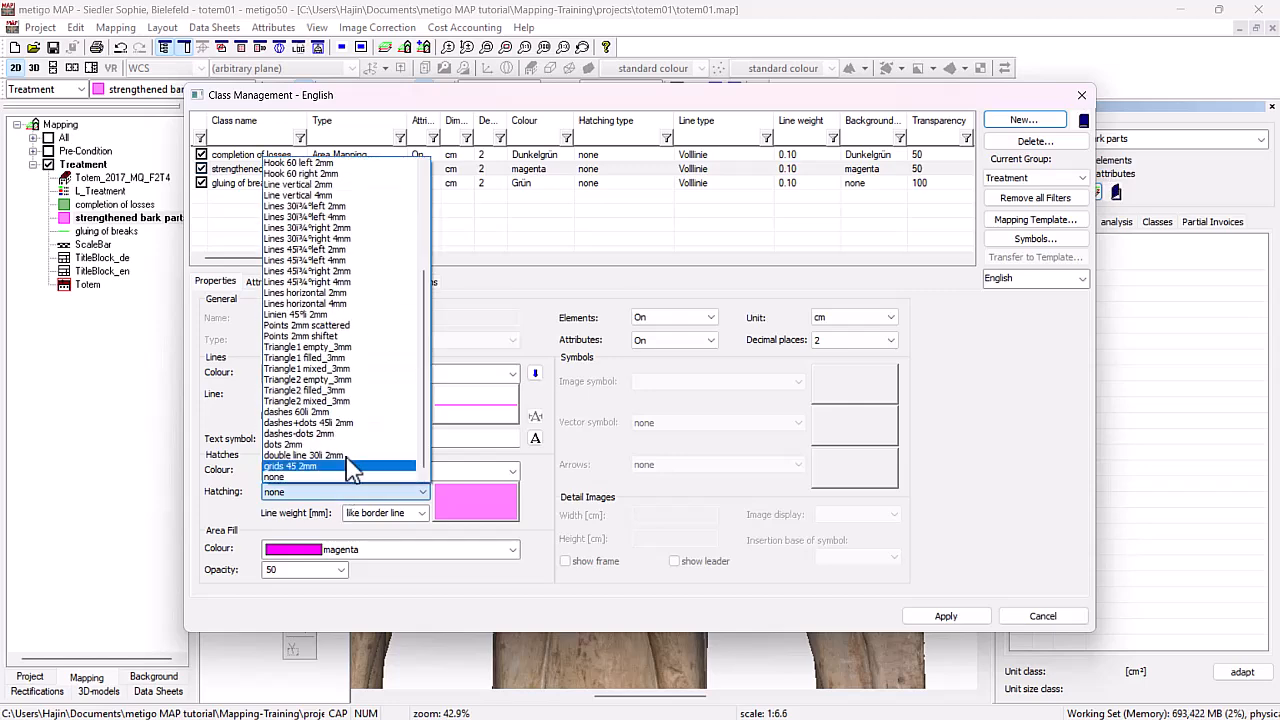
{"action": "scroll", "coordinate": [375, 316], "scroll_direction": "up", "scroll_amount": 5}
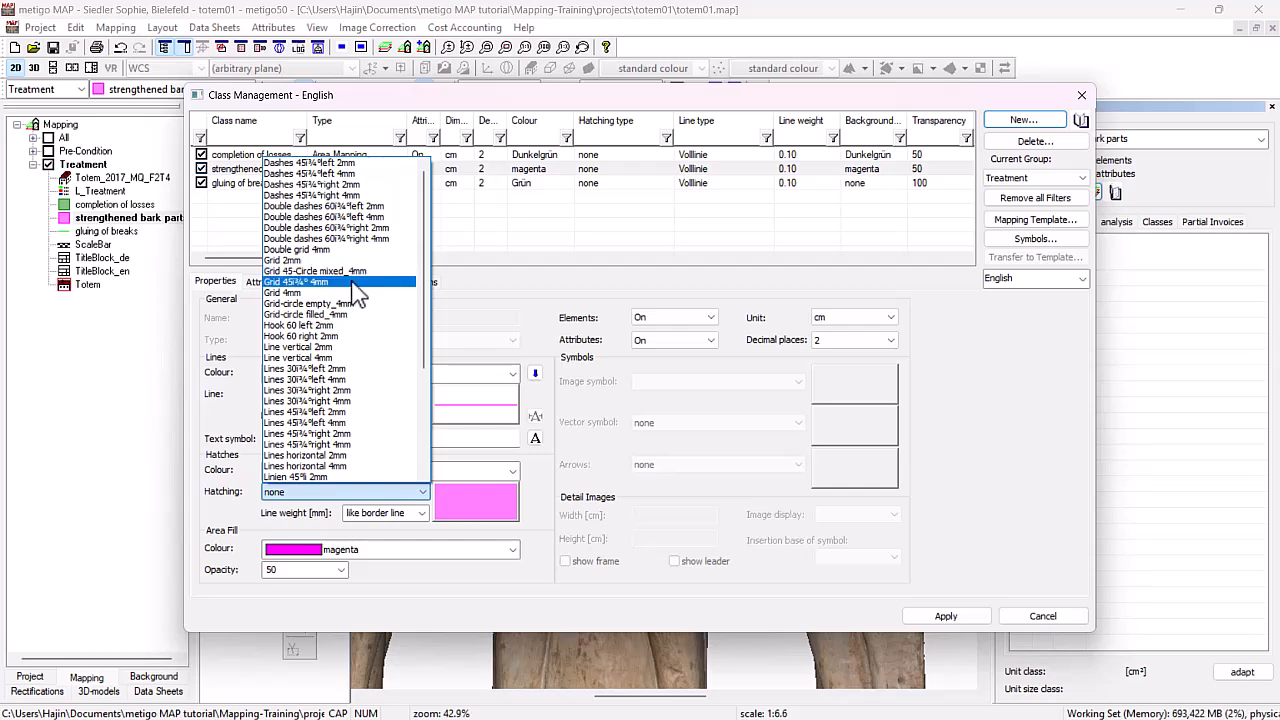
{"action": "left_click", "coordinate": [357, 285]}
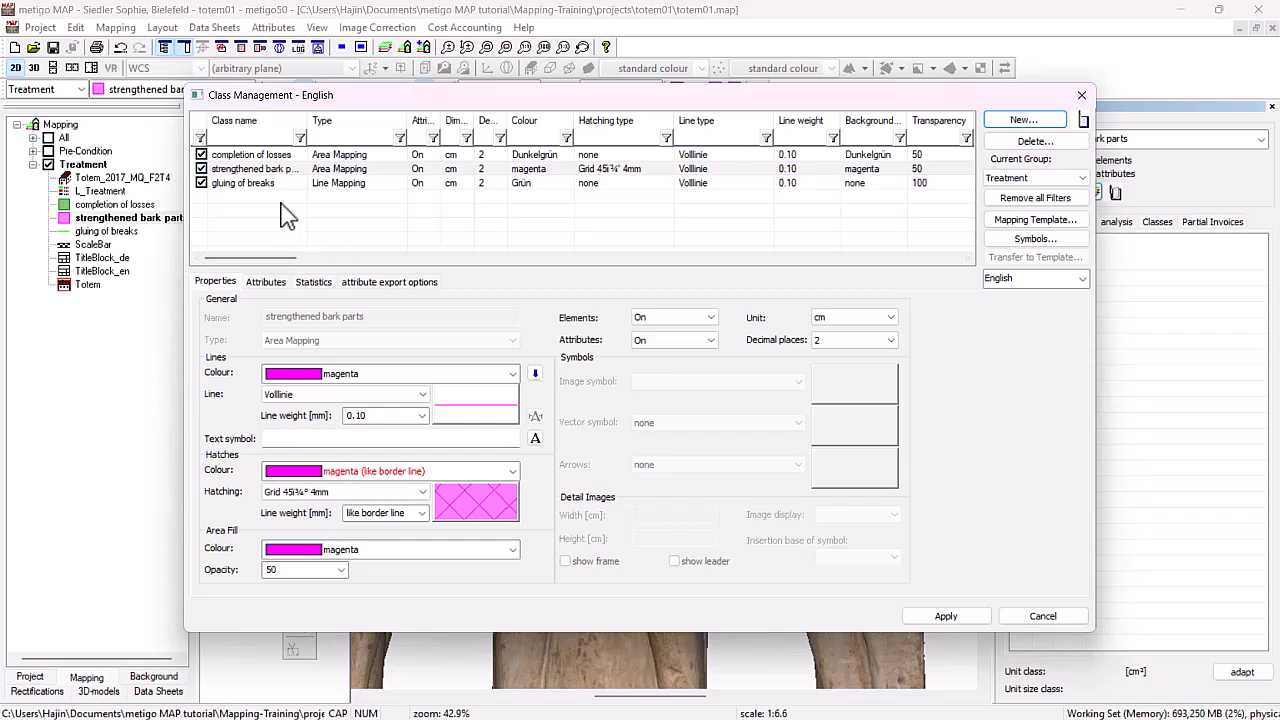
- Assign the Lines 45° left 2mm hatching to the completion of losses class and apply the class changes
{"action": "left_click", "coordinate": [268, 156]}
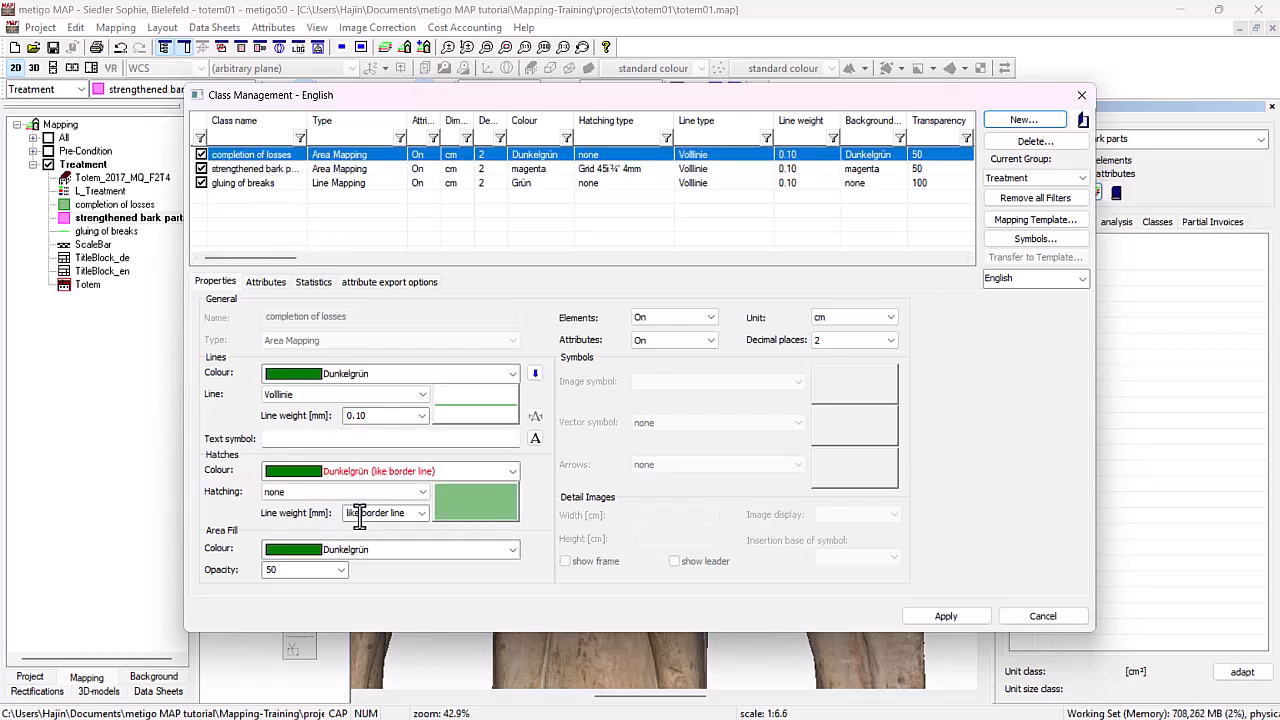
{"action": "left_click", "coordinate": [314, 492]}
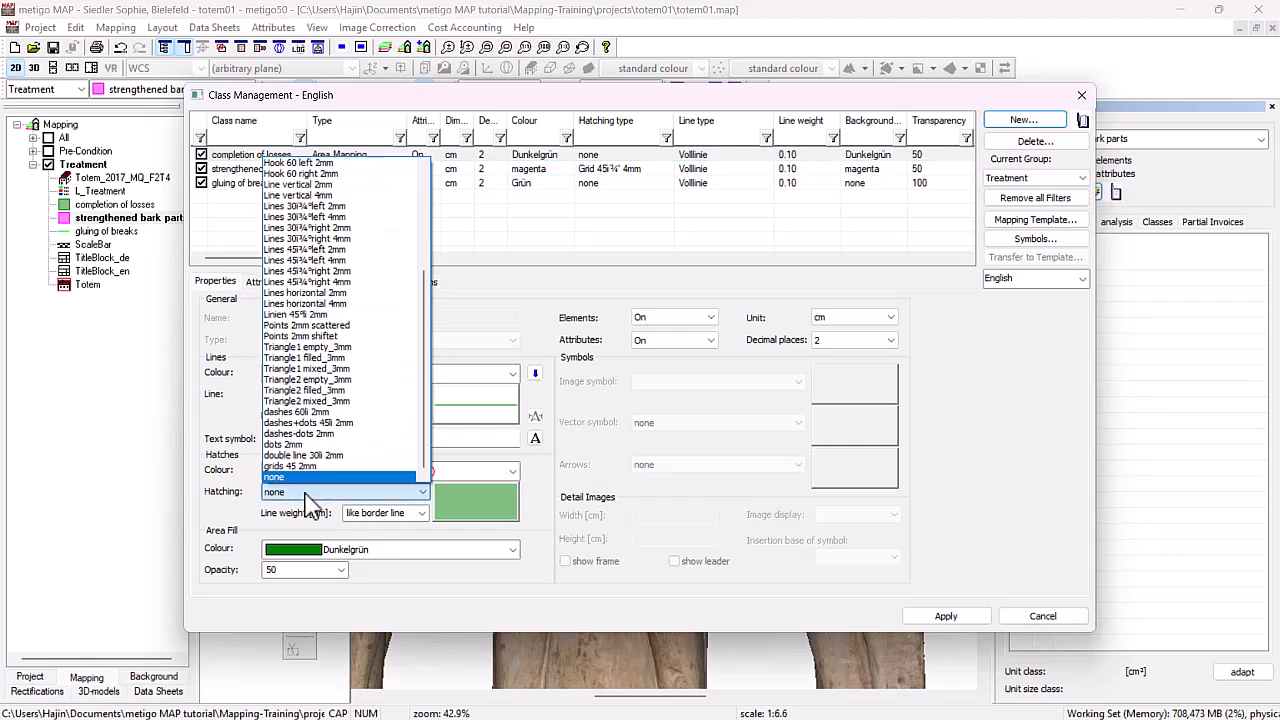
{"action": "left_click", "coordinate": [305, 249]}
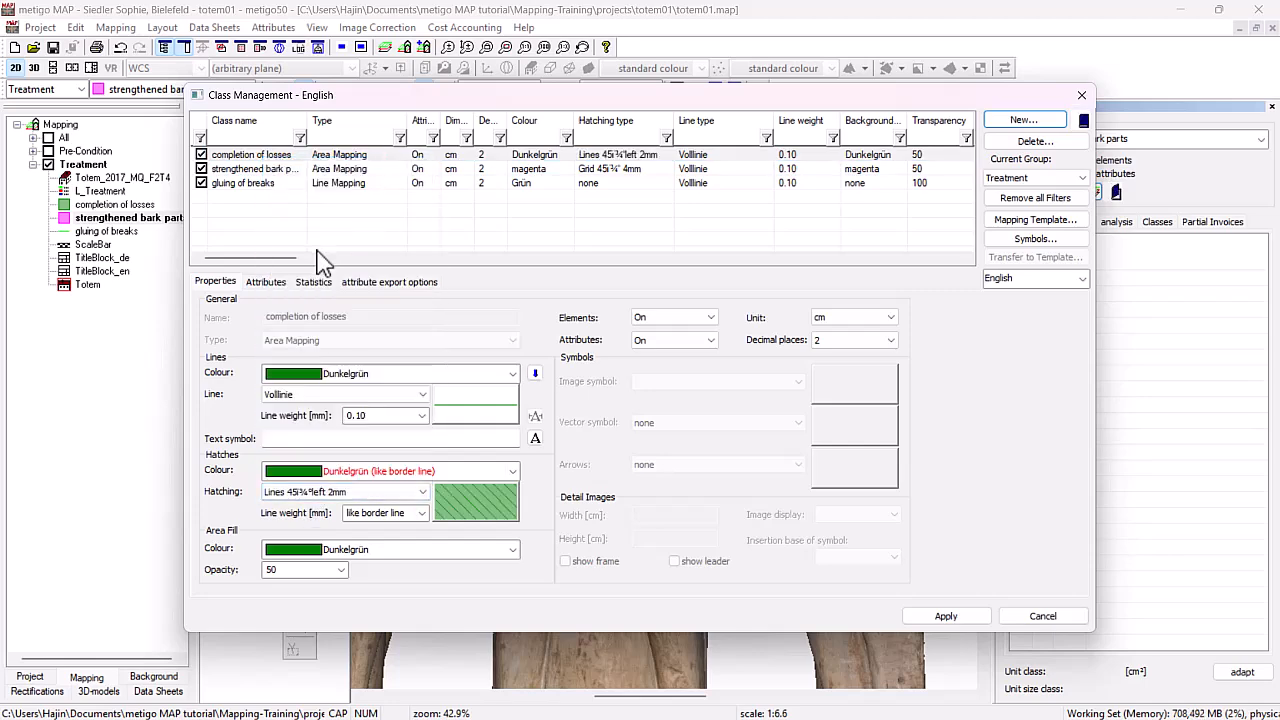
{"action": "left_click", "coordinate": [945, 616]}
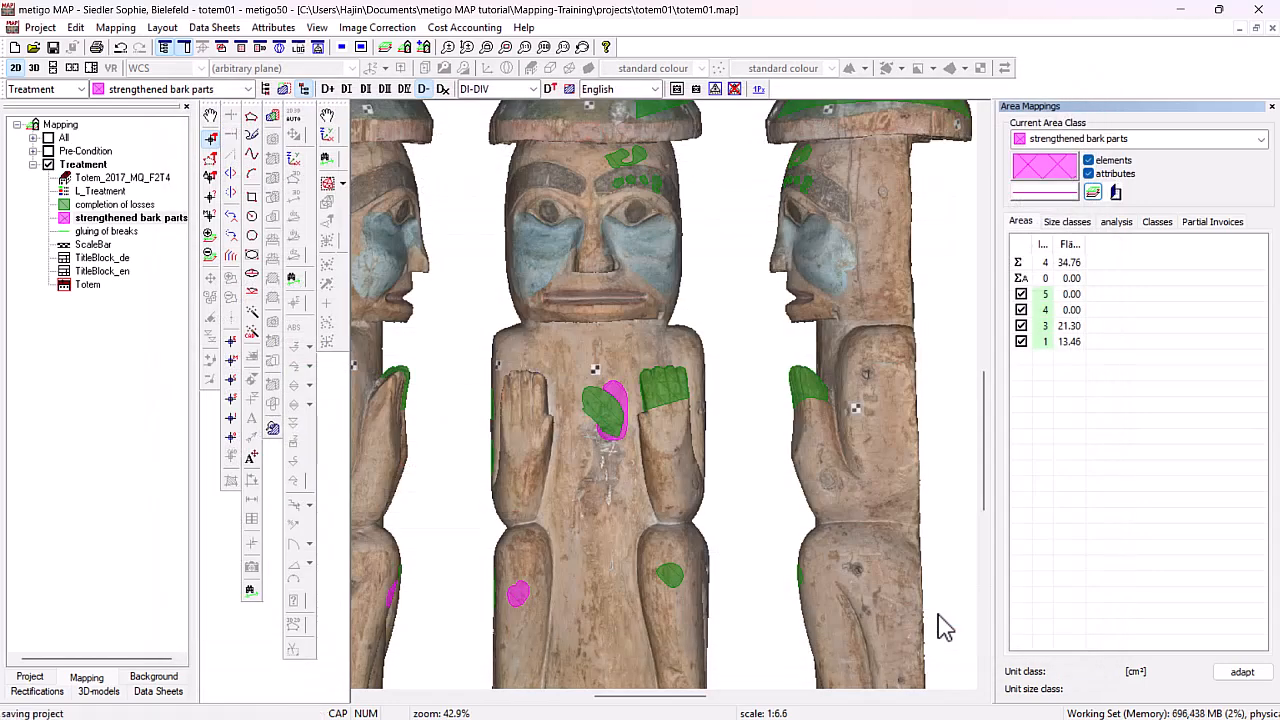
- Lower the area fill opacity of all three treatment classes together and apply the change
{"action": "scroll", "coordinate": [645, 436], "scroll_direction": "up", "scroll_amount": 5}
{"action": "scroll", "coordinate": [590, 422], "scroll_direction": "up", "scroll_amount": 2}
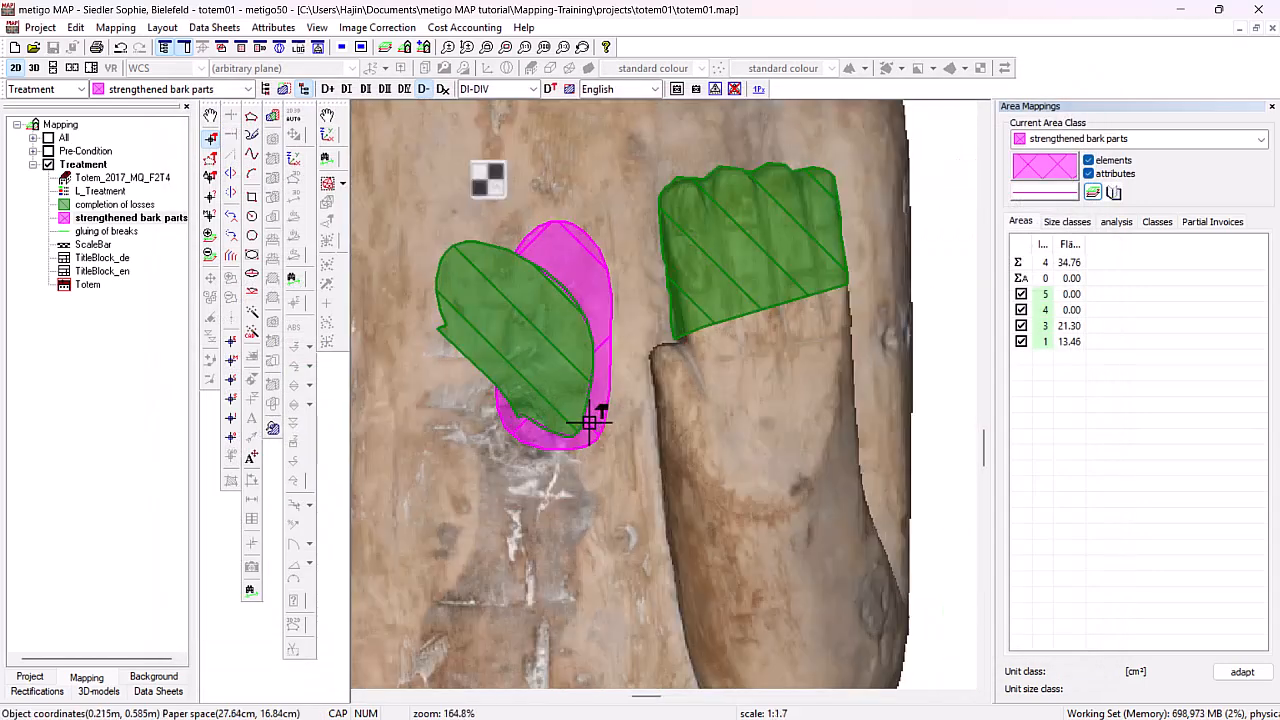
{"action": "scroll", "coordinate": [594, 425], "scroll_direction": "up", "scroll_amount": 2}
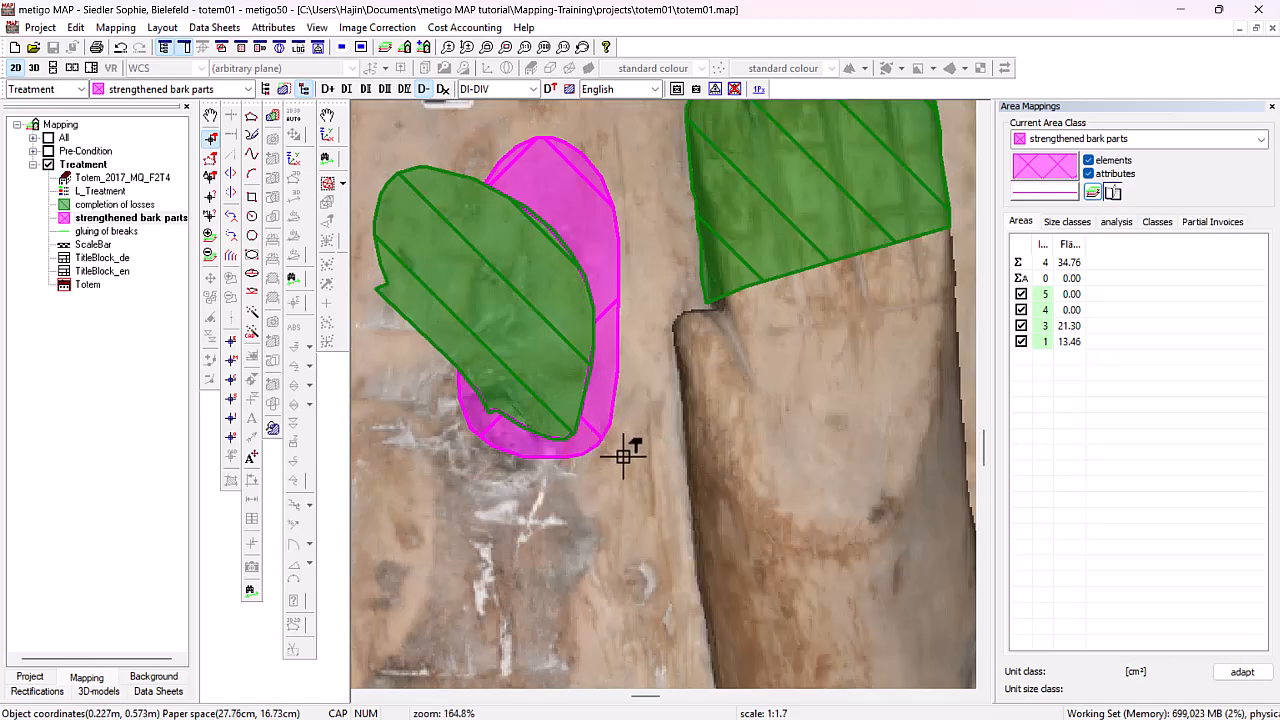
{"action": "scroll", "coordinate": [622, 455], "scroll_direction": "down", "scroll_amount": 1}
{"action": "scroll", "coordinate": [622, 455], "scroll_direction": "down", "scroll_amount": 1}
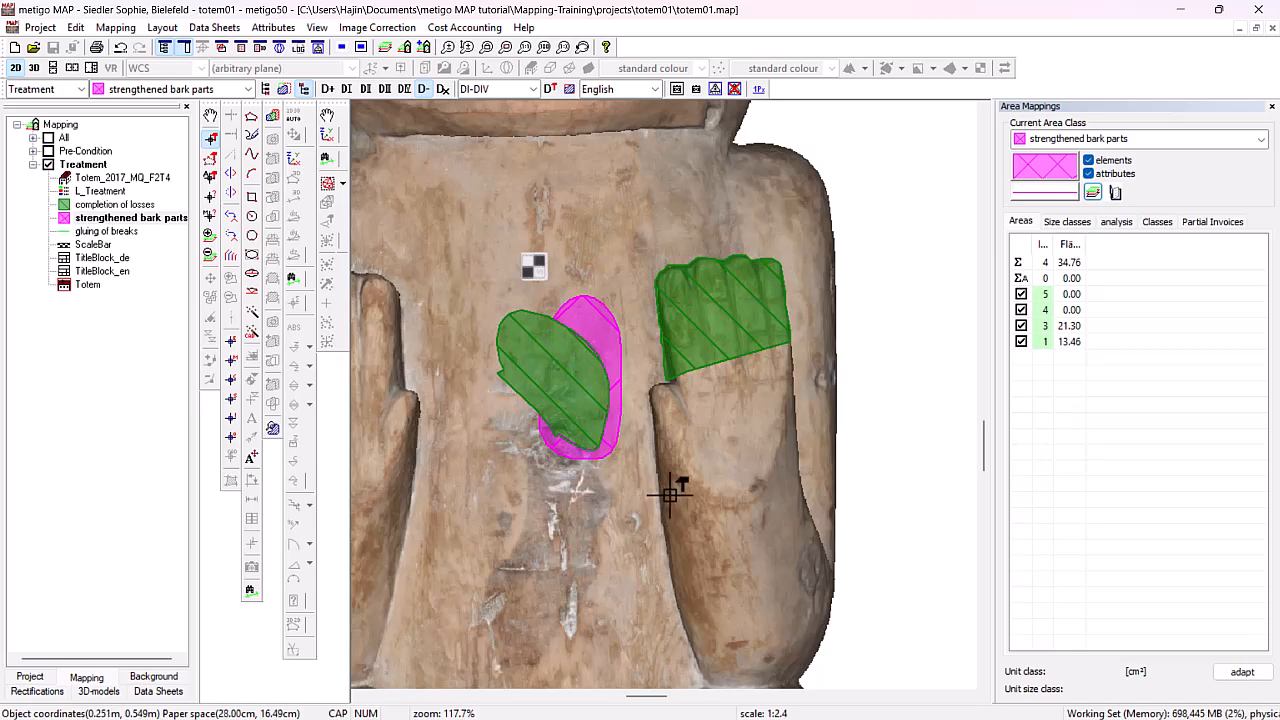
{"action": "left_click", "coordinate": [1092, 193]}
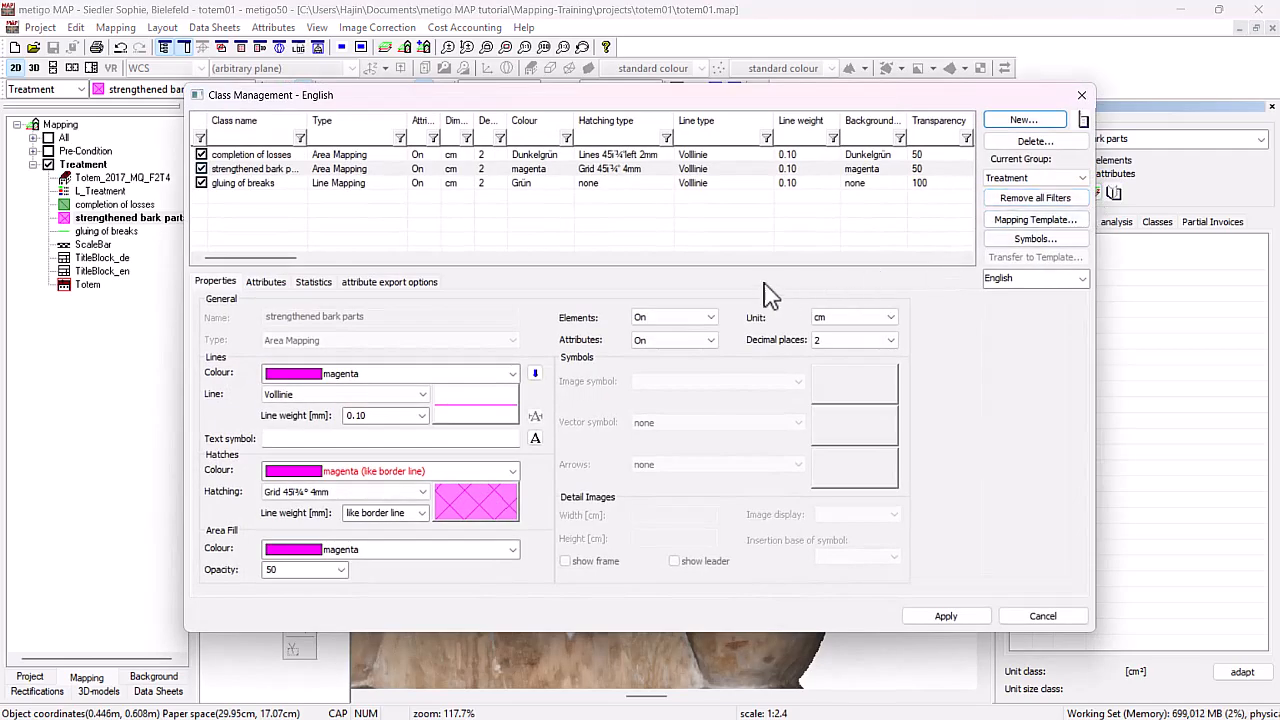
{"action": "left_click", "coordinate": [250, 155]}
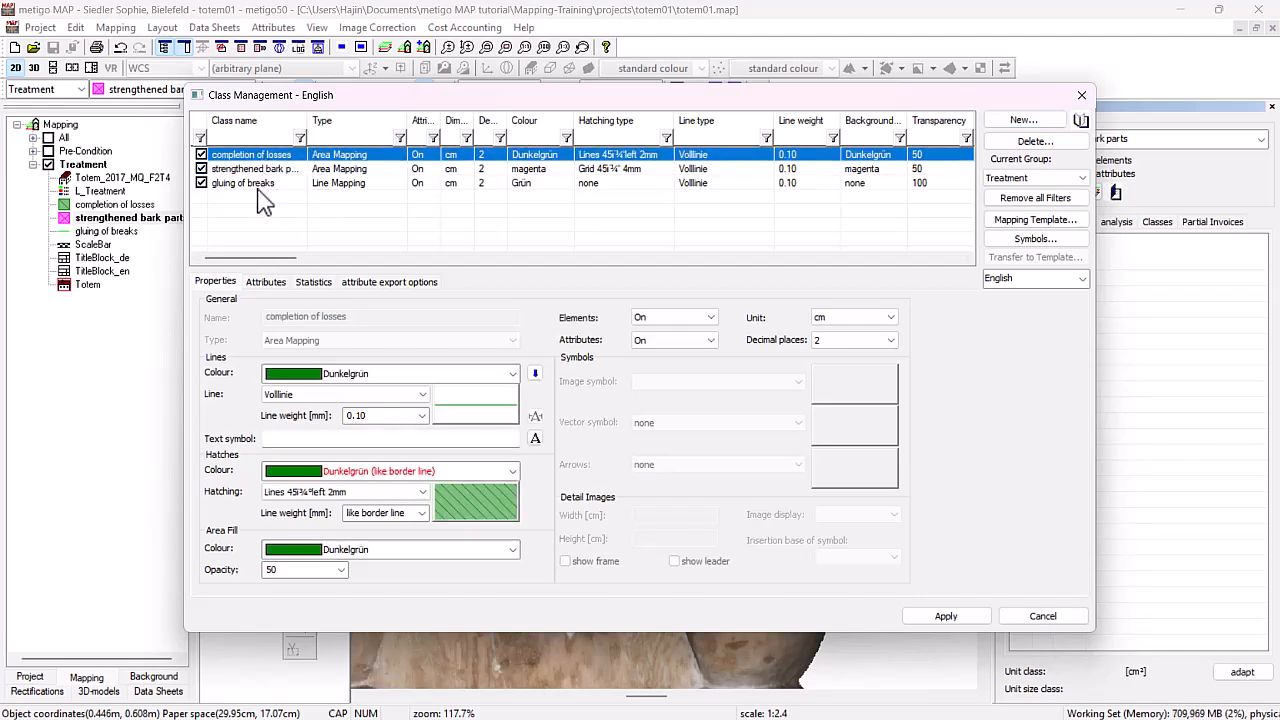
{"action": "left_click", "coordinate": [258, 186], "text": "shift"}
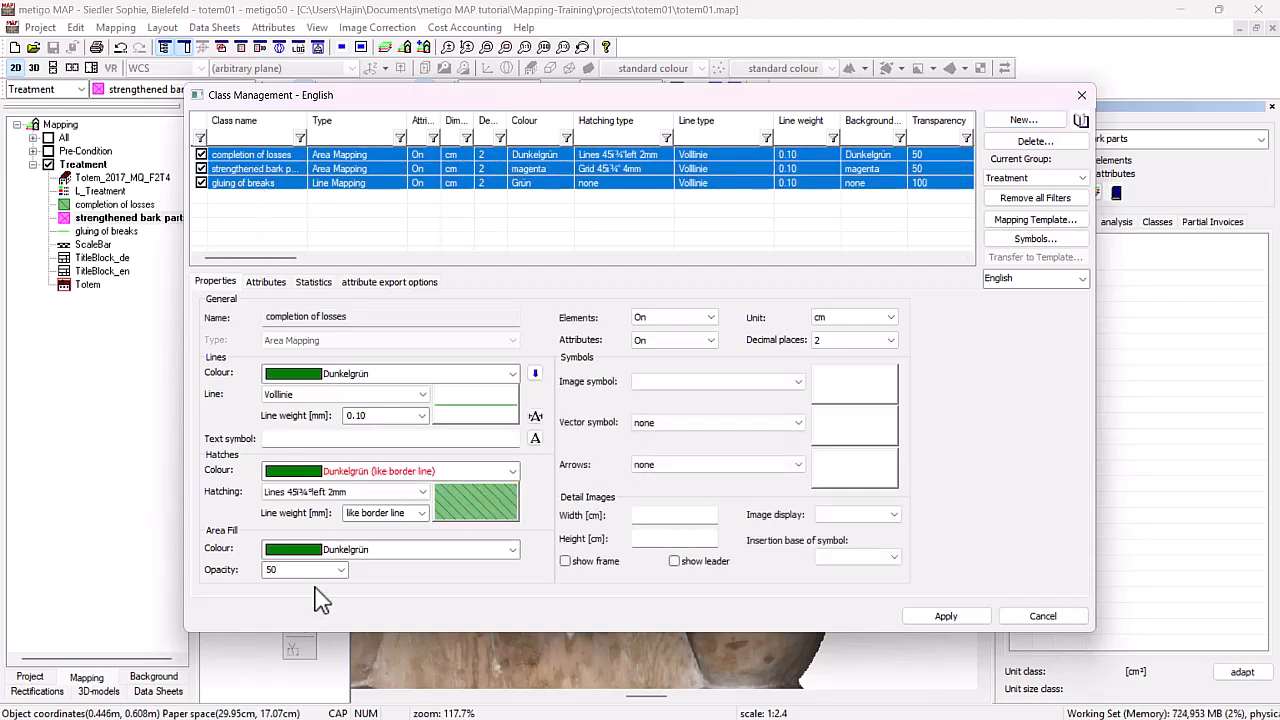
{"action": "left_click", "coordinate": [316, 570]}
{"action": "left_click", "coordinate": [341, 570]}
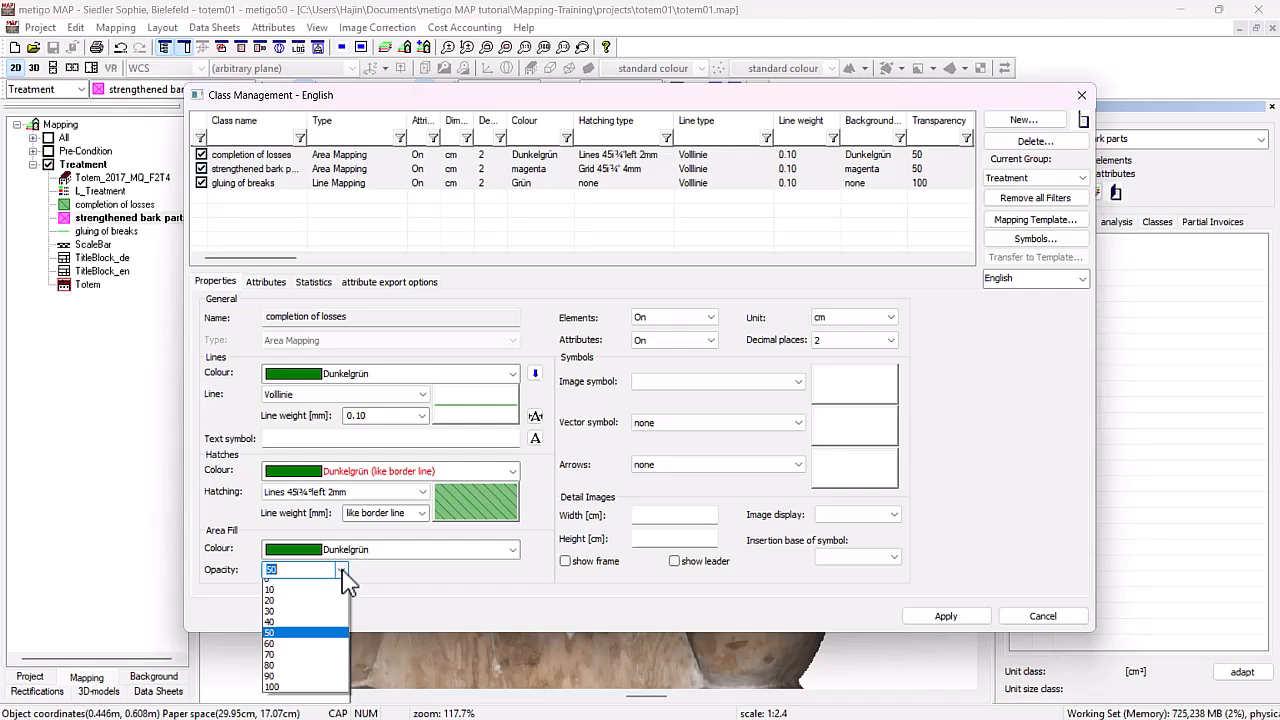
{"action": "left_click", "coordinate": [305, 618]}
{"action": "left_click", "coordinate": [950, 616]}
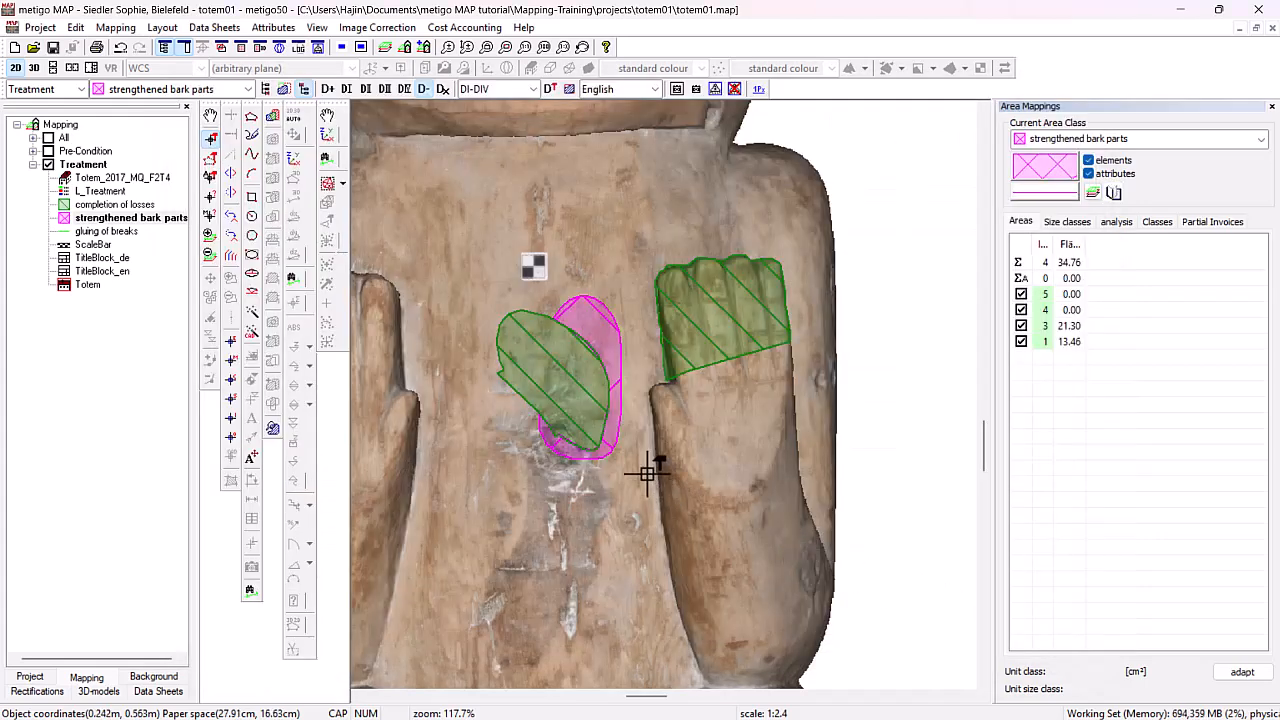
- Switch to the 3D view and rotate the totem to inspect the hatched areas from an oblique angle
{"action": "left_click", "coordinate": [33, 67]}
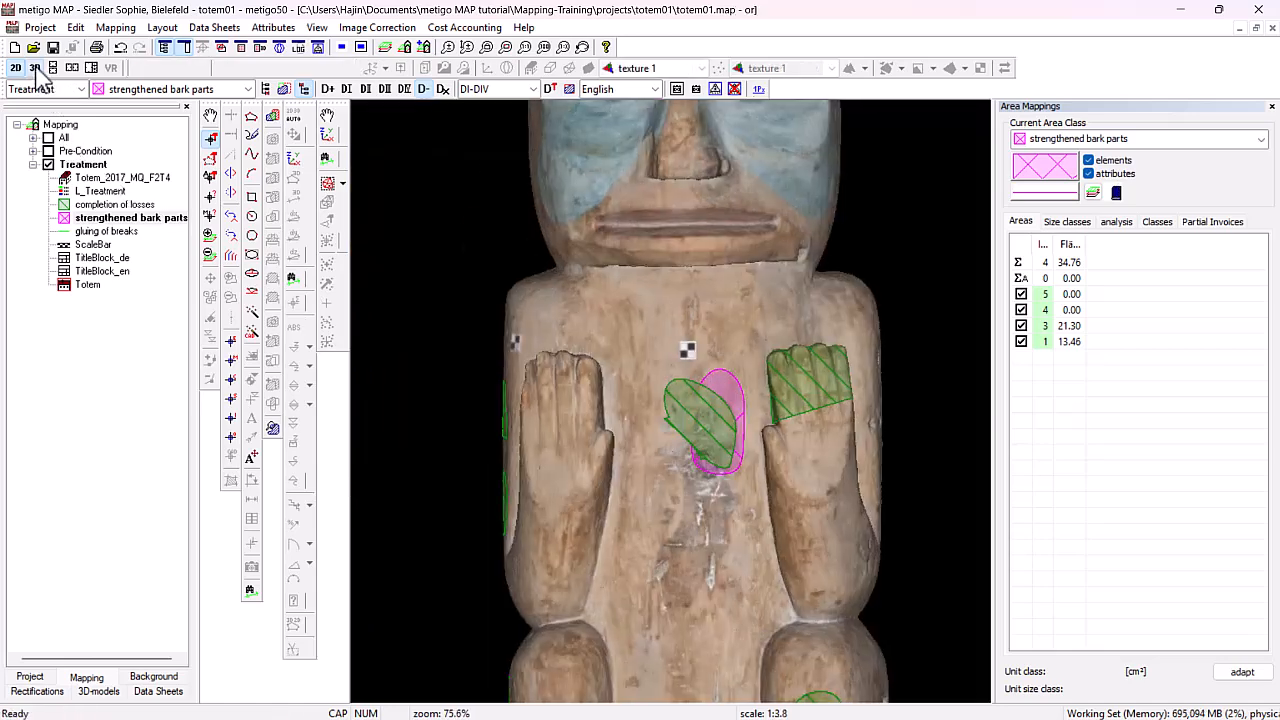
{"action": "key", "text": "space"}
{"action": "left_click_drag", "start_coordinate": [757, 476], "coordinate": [678, 508]}
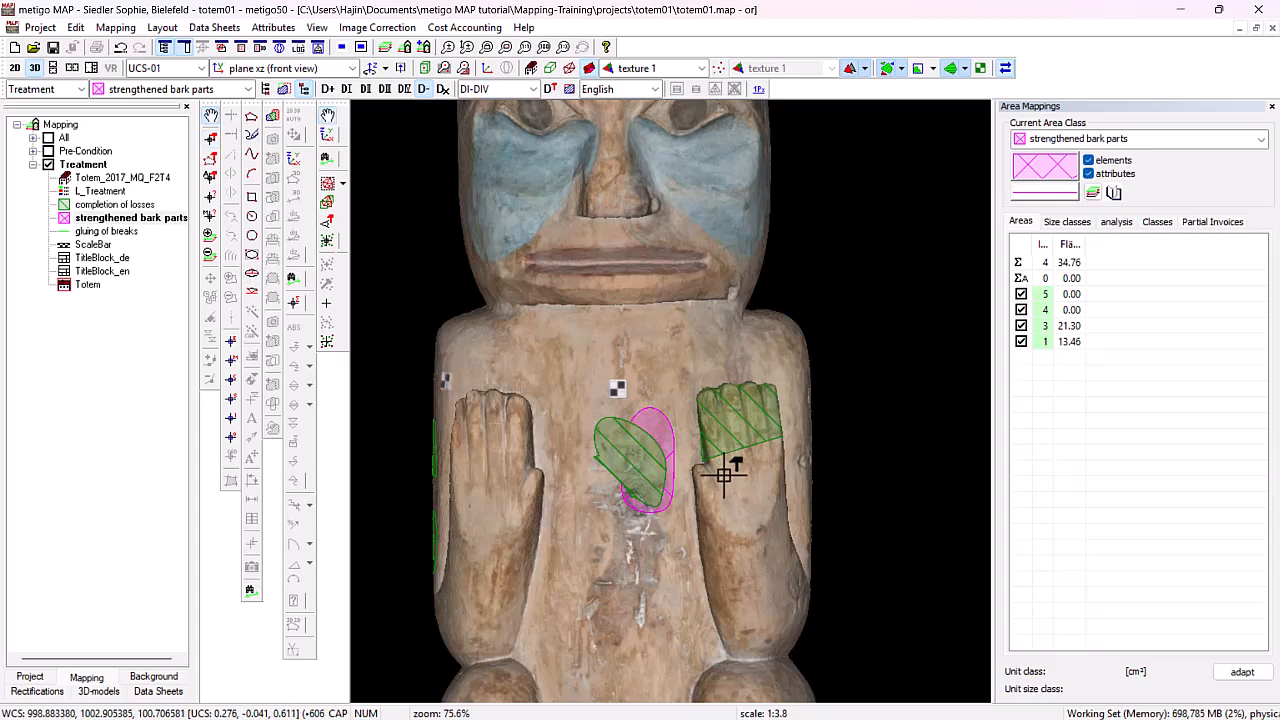
{"action": "left_click_drag", "start_coordinate": [723, 471], "coordinate": [797, 511]}
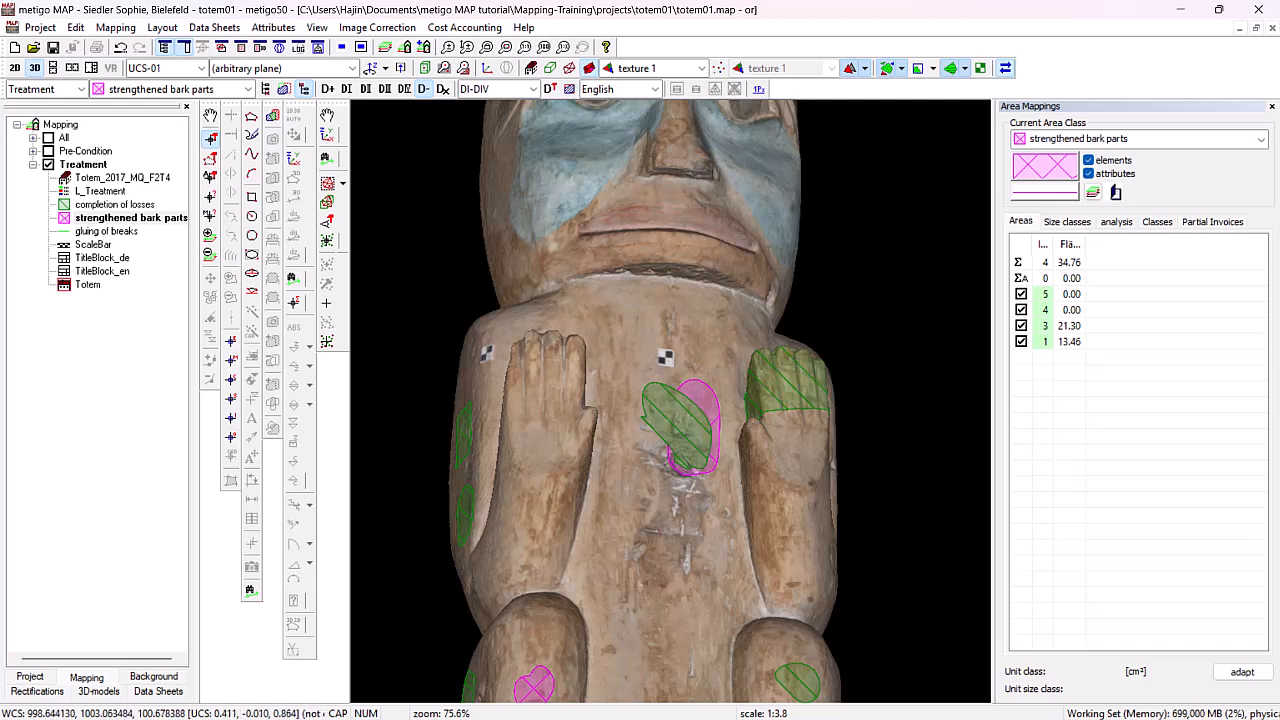
- Try the hatch display modes project on image plane and align to image plane, rotating the totem to compare them
{"action": "left_click", "coordinate": [965, 69]}
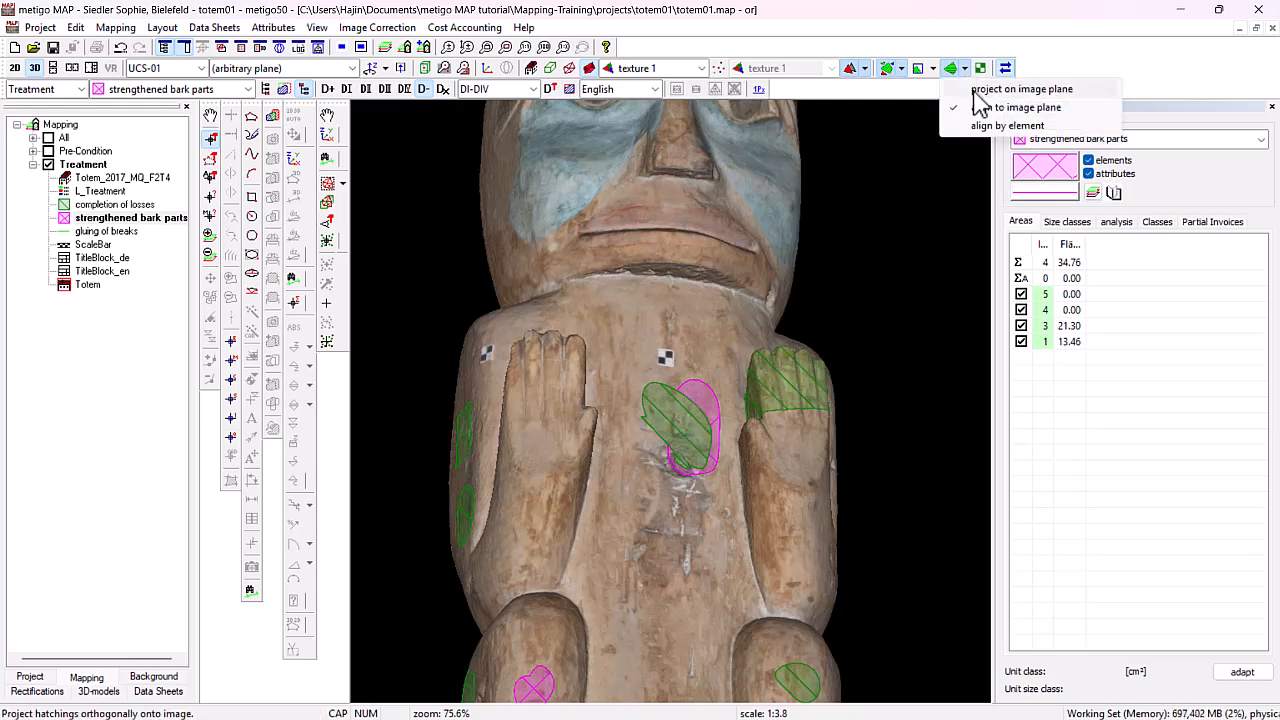
{"action": "left_click", "coordinate": [974, 90]}
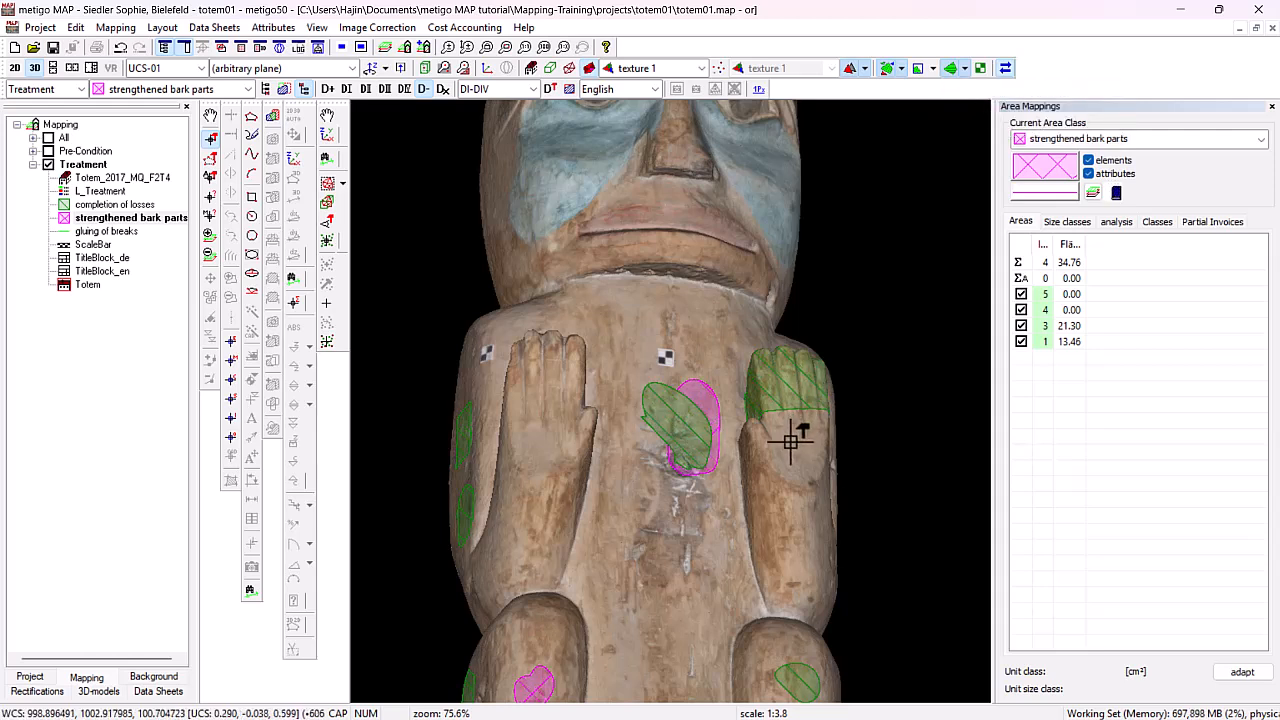
{"action": "middle_click_drag", "start_coordinate": [790, 440], "coordinate": [761, 460]}
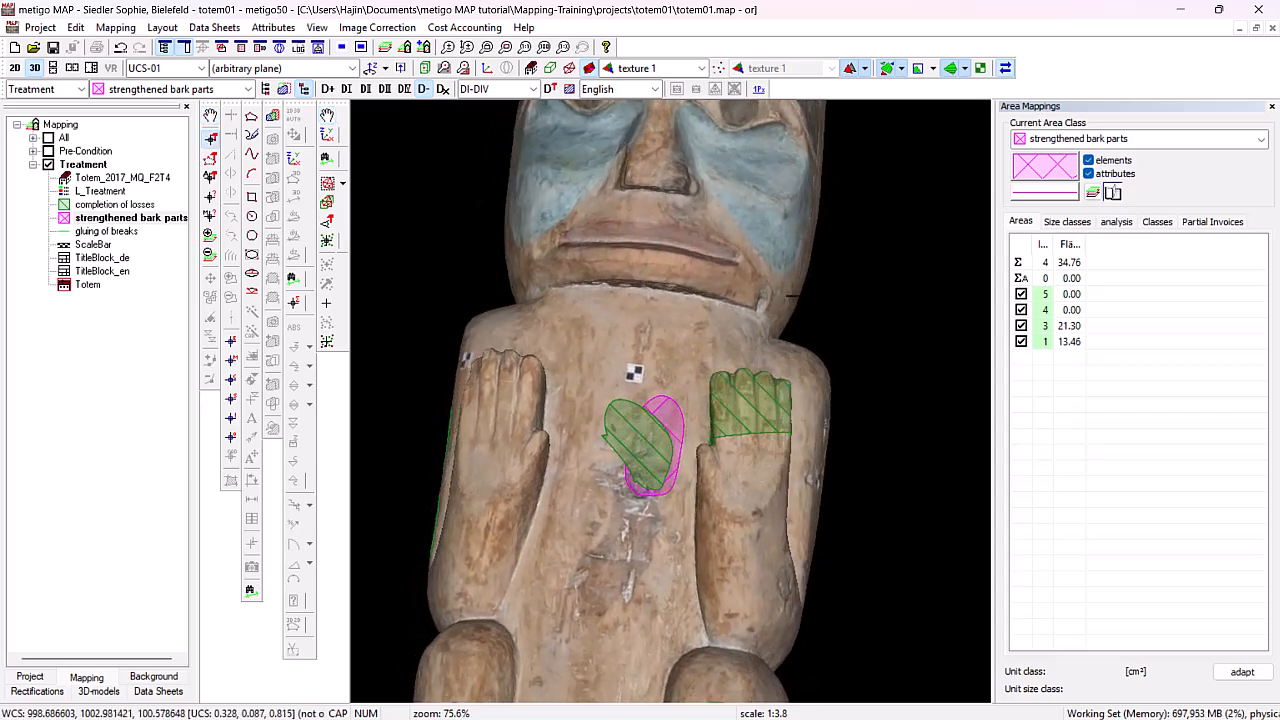
{"action": "left_click", "coordinate": [965, 69]}
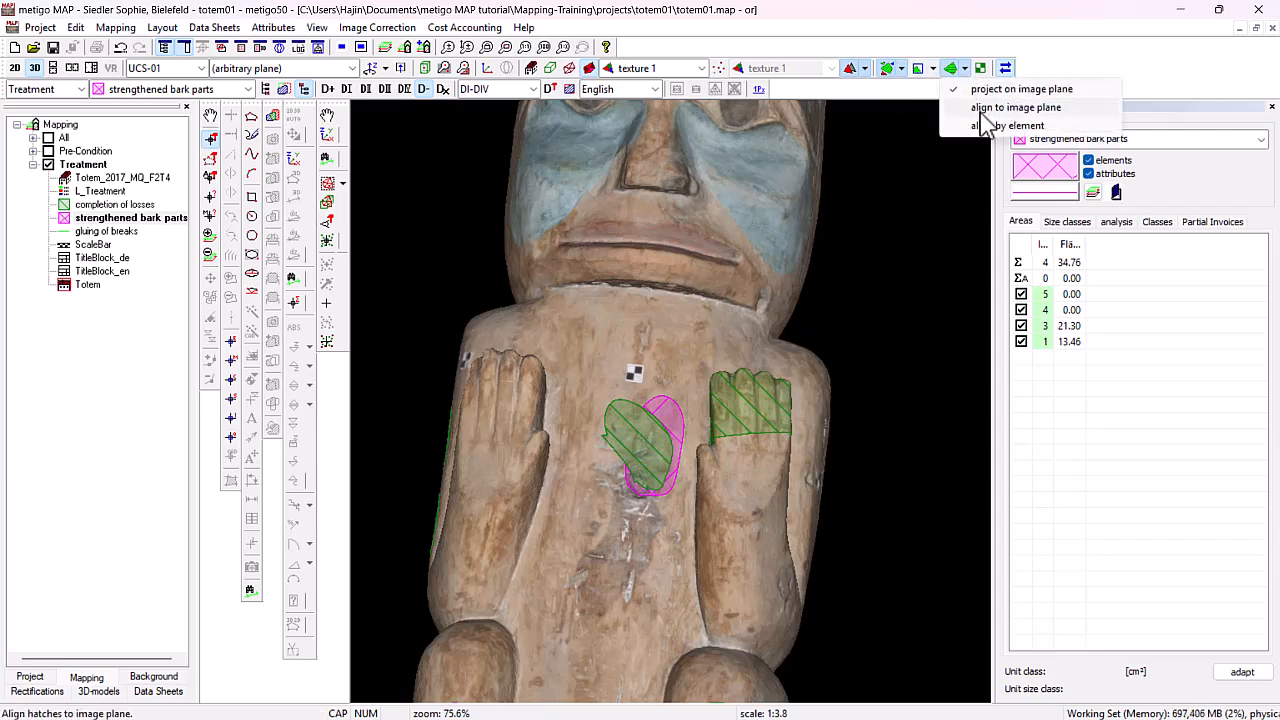
{"action": "left_click", "coordinate": [984, 110]}
{"action": "mouse_move", "coordinate": [743, 466]}
{"action": "middle_mouse_down"}
{"action": "mouse_move", "coordinate": [711, 491]}
{"action": "mouse_move", "coordinate": [751, 491]}
{"action": "mouse_move", "coordinate": [734, 480]}
{"action": "middle_mouse_up"}
- Set the hatches to align by element and inspect them on the chest, hand and hat of the totem
{"action": "left_click", "coordinate": [965, 69]}
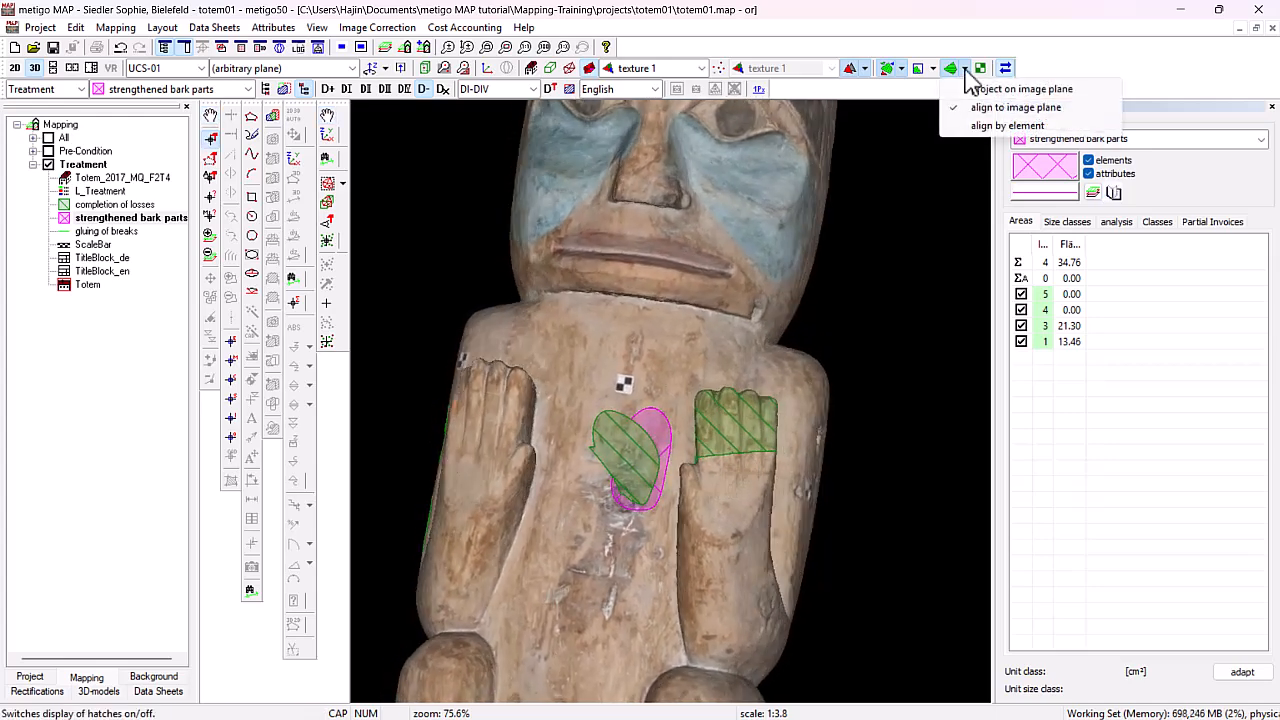
{"action": "left_click", "coordinate": [982, 129]}
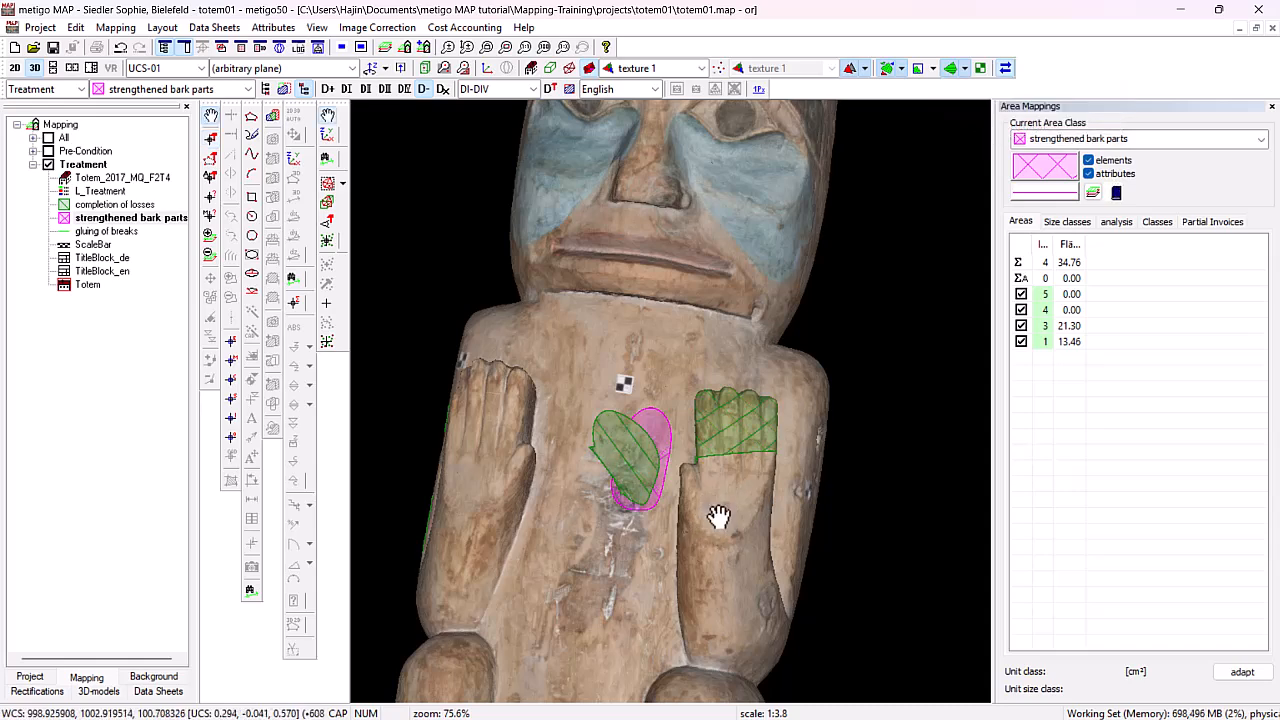
{"action": "key", "text": "space"}
{"action": "scroll", "coordinate": [745, 477], "scroll_direction": "up", "scroll_amount": 3}
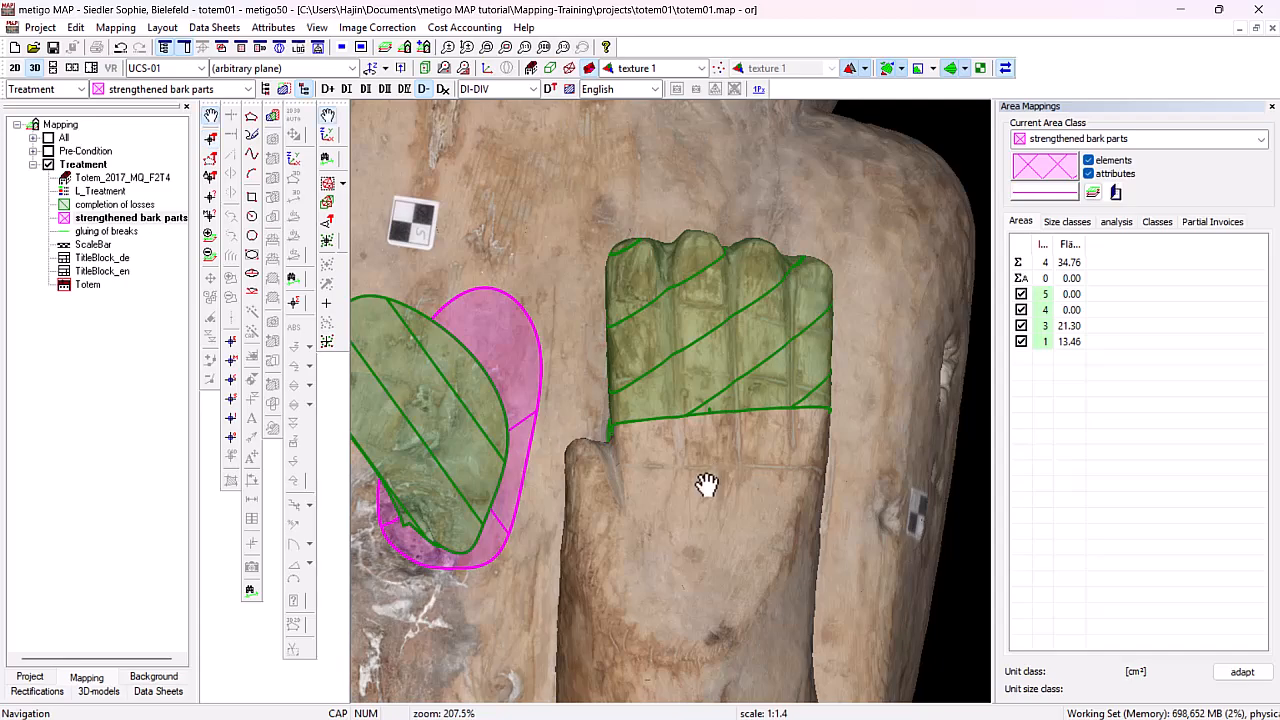
{"action": "left_click_drag", "start_coordinate": [707, 484], "coordinate": [709, 514]}
{"action": "scroll", "coordinate": [709, 514], "scroll_direction": "down", "scroll_amount": 6}
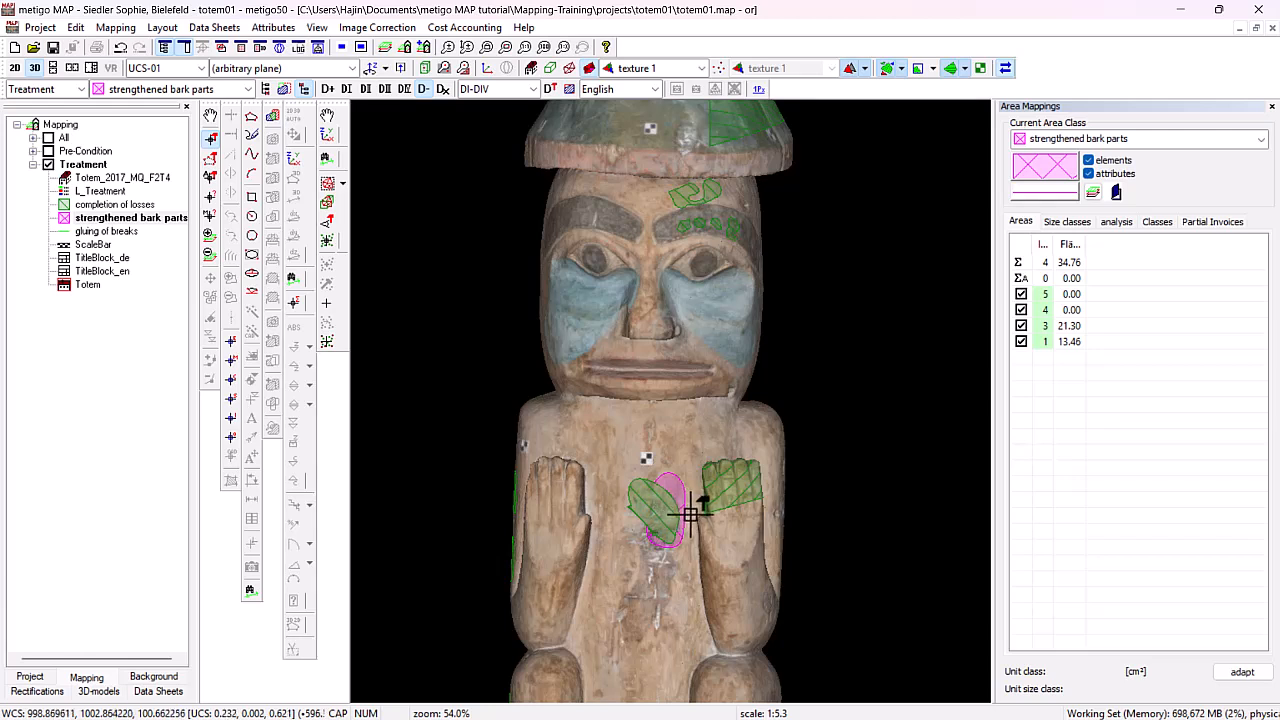
{"action": "key", "text": "Escape"}
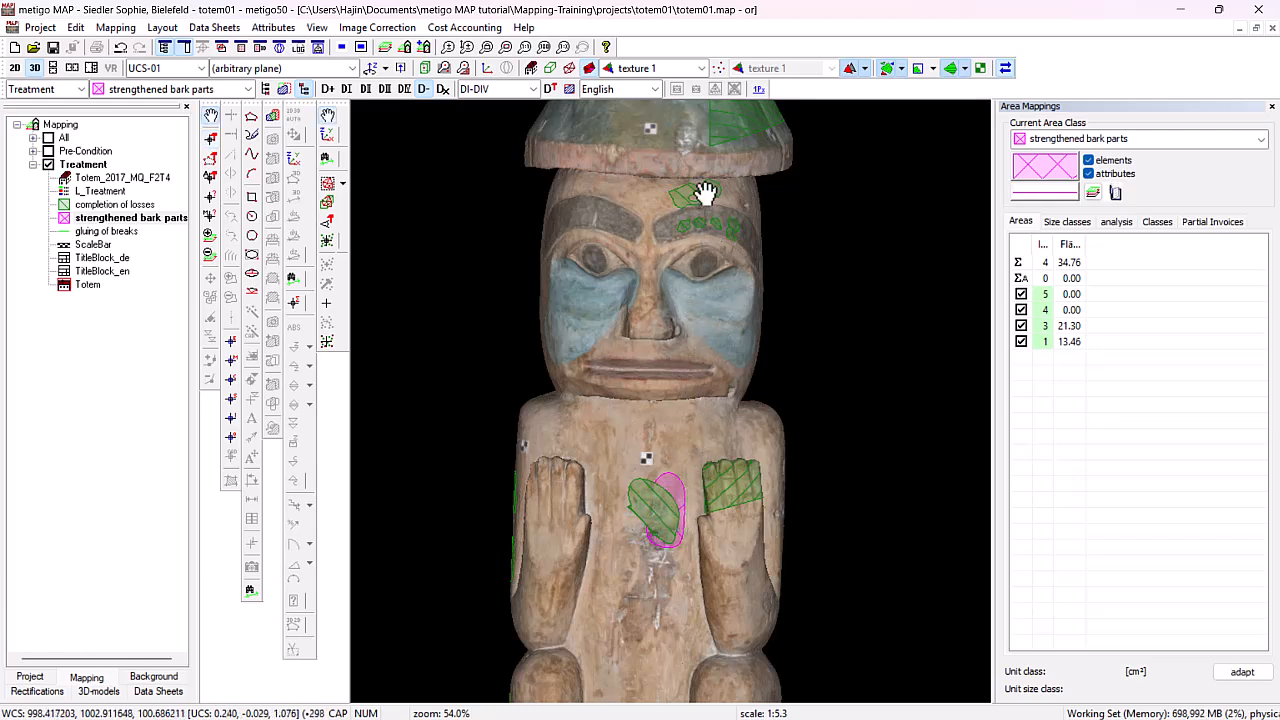
{"action": "left_click_drag", "start_coordinate": [706, 193], "coordinate": [608, 545]}
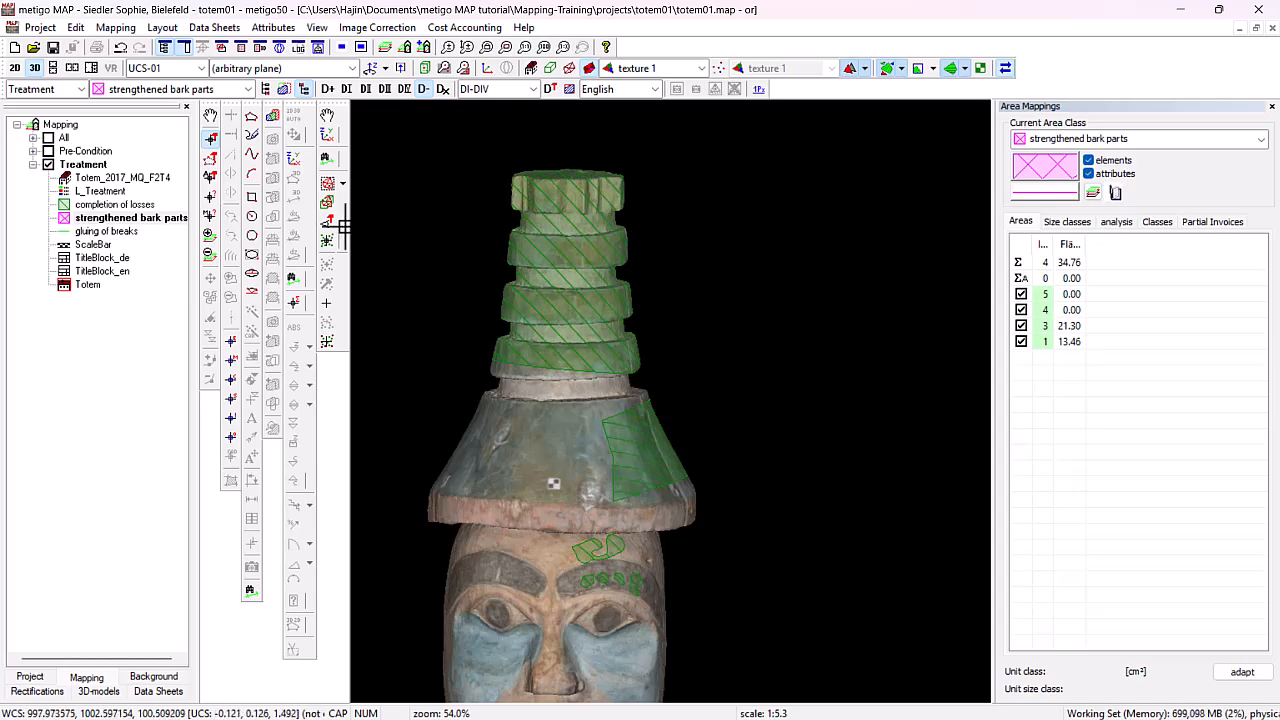
- Return to the 2D view and examine the hatched areas across the totem's different sides
{"action": "left_click", "coordinate": [14, 68]}
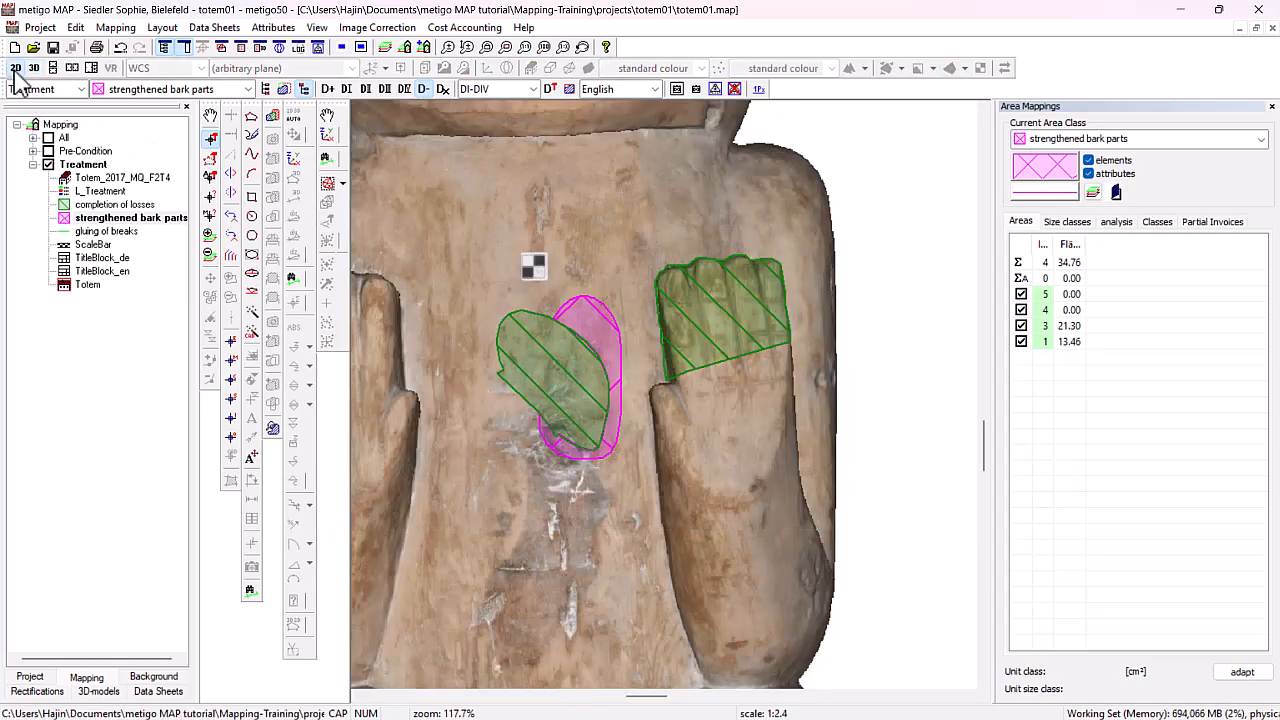
{"action": "left_click", "coordinate": [210, 140]}
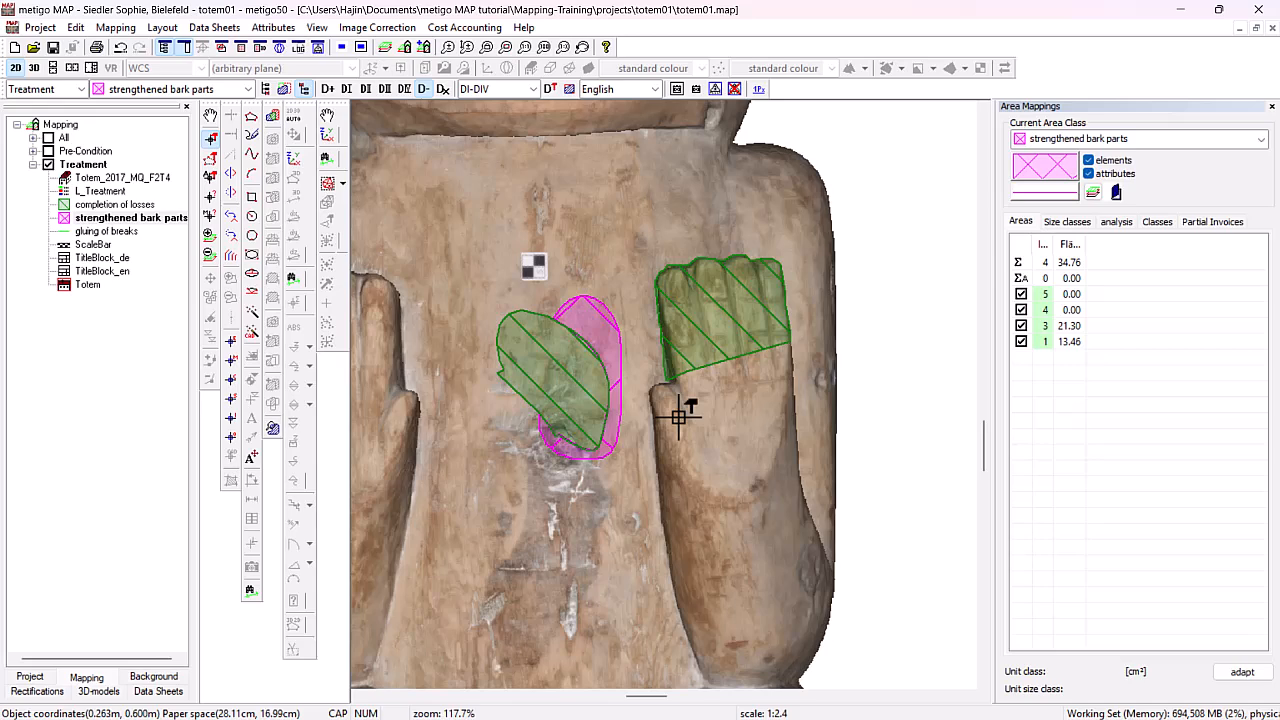
{"action": "scroll", "coordinate": [679, 344], "scroll_direction": "down", "scroll_amount": 3}
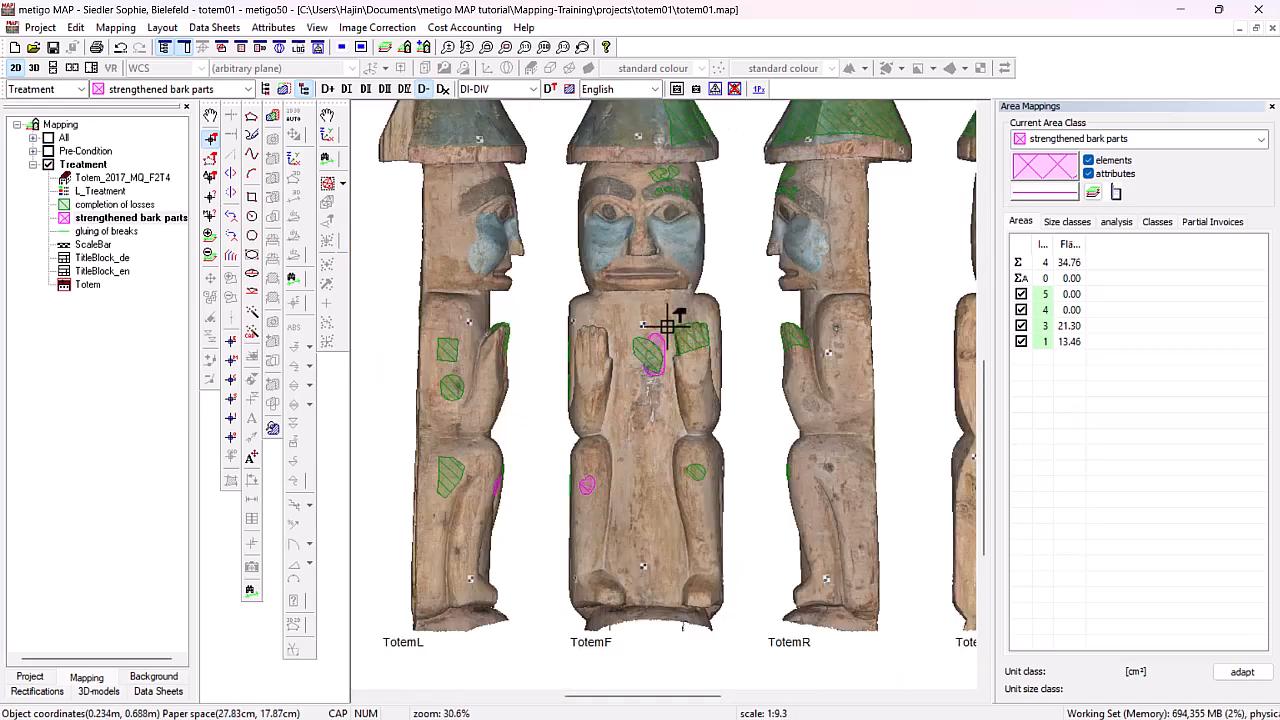
{"action": "scroll", "coordinate": [795, 132], "scroll_direction": "up", "scroll_amount": 3}
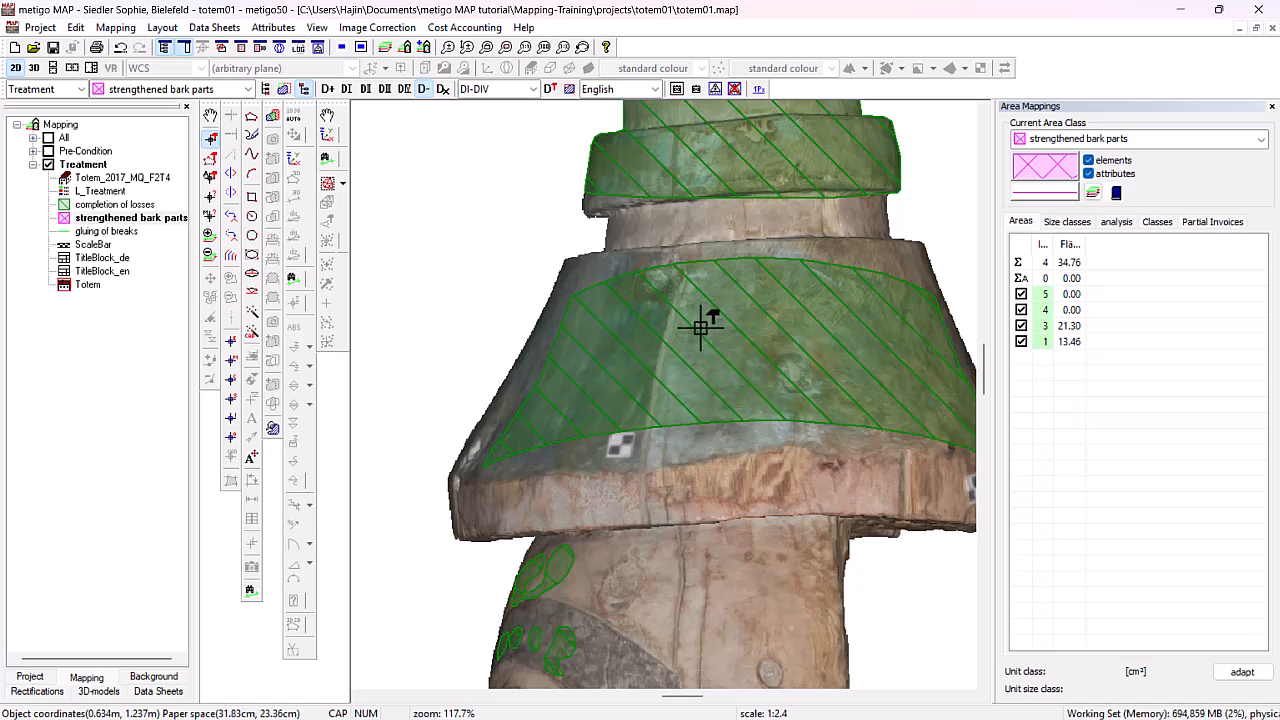
{"action": "scroll", "coordinate": [700, 327], "scroll_direction": "down", "scroll_amount": 2}
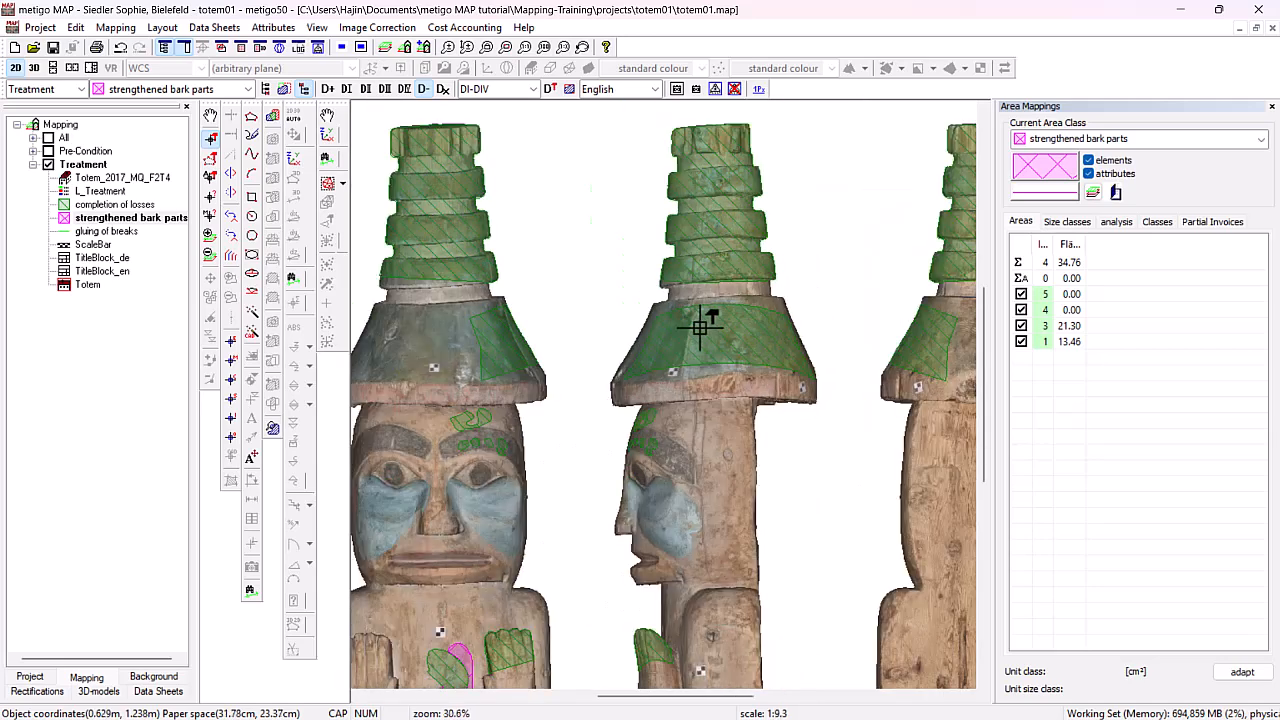